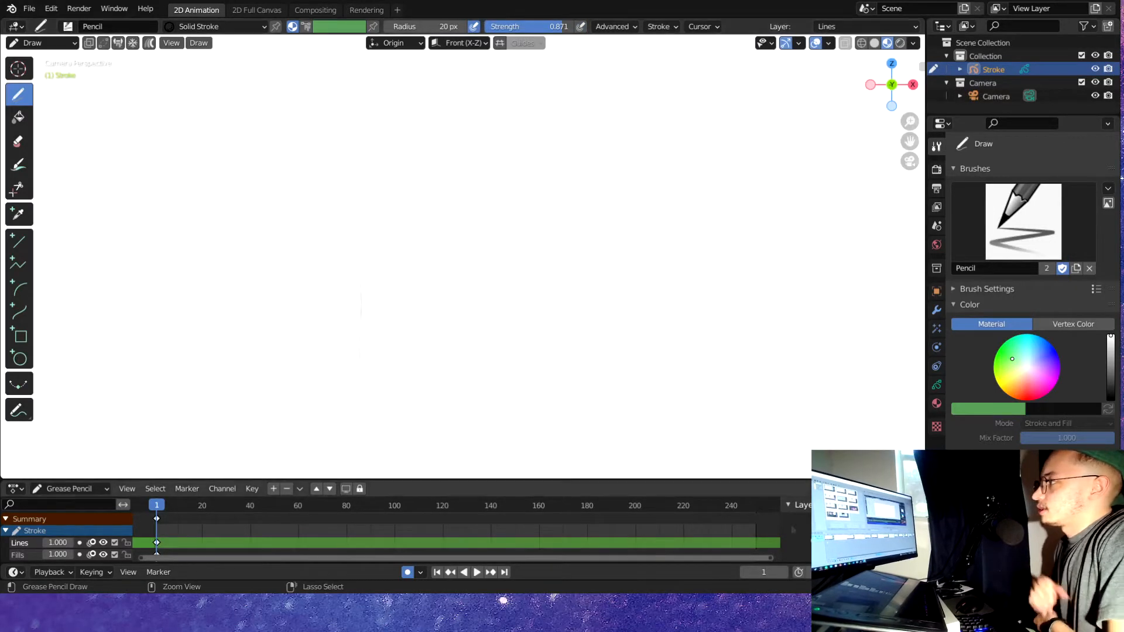
Sketch the character's face in front view with the Pencil brush: head outline, long chin, side-hair spikes, nose, lips and half-closed eyes
key("ctrl+s")
scroll(389, 274, "down", 2)
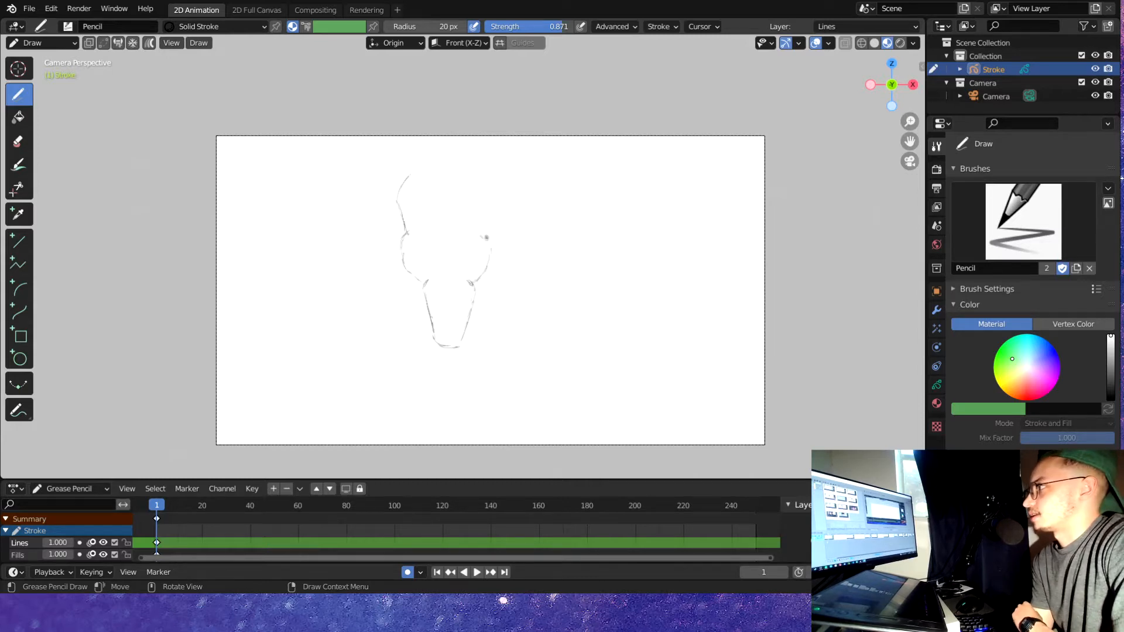
scroll(461, 196, "down", 4)
scroll(461, 196, "up", 8)
left_click_drag(450, 202, 459, 246)
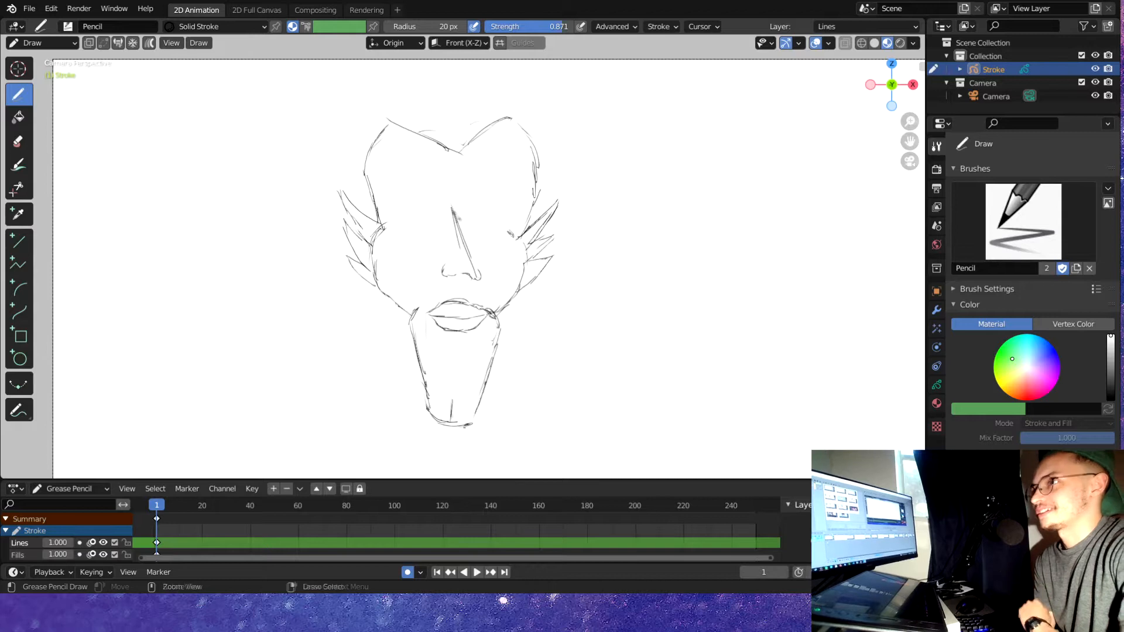
left_click_drag(385, 202, 439, 193)
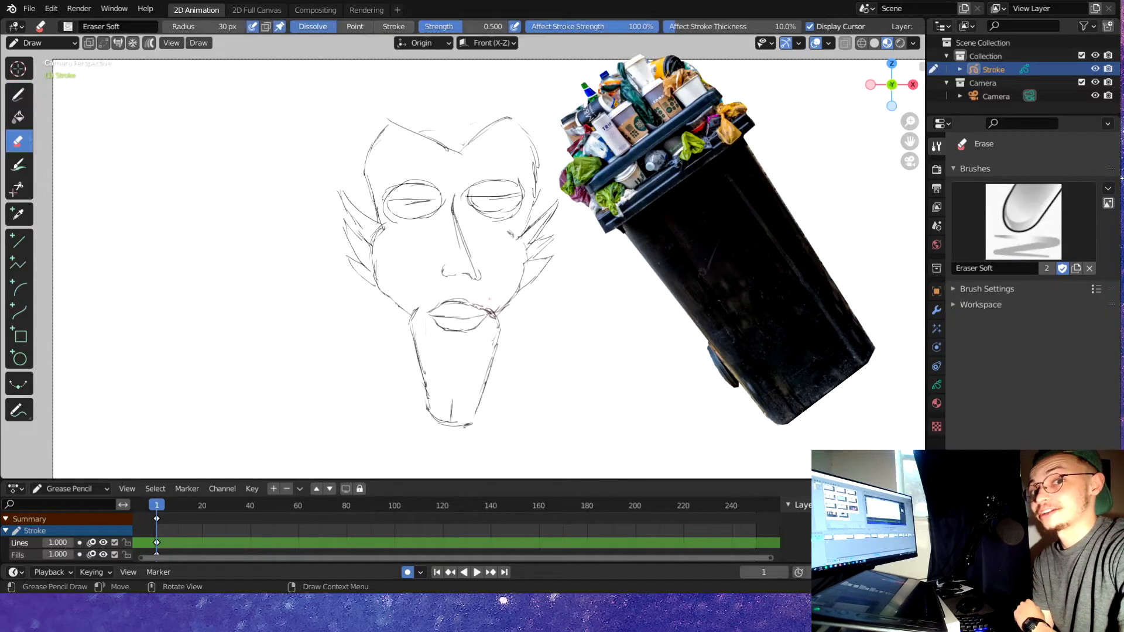
Erase the stray jaw lines running into the corner of the mouth
key("e")
scroll(480, 272, "up", 2)
scroll(480, 273, "down", 1)
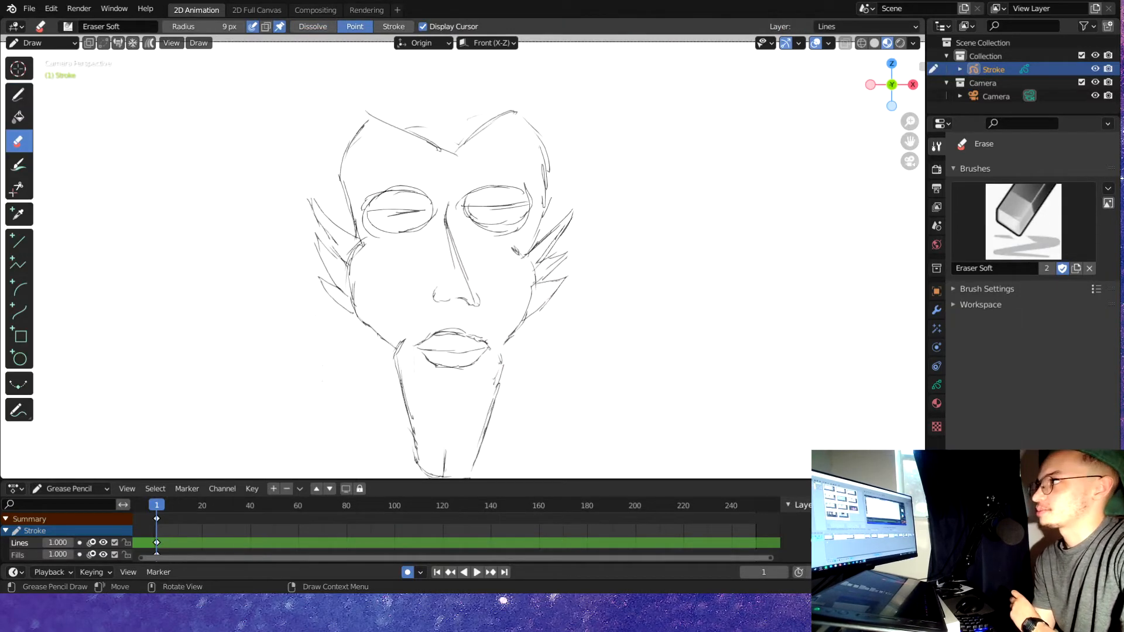
Draw the pupils, angled eyebrows and lower hair locks on the face with the Pencil brush
key("d")
scroll(467, 254, "up", 2)
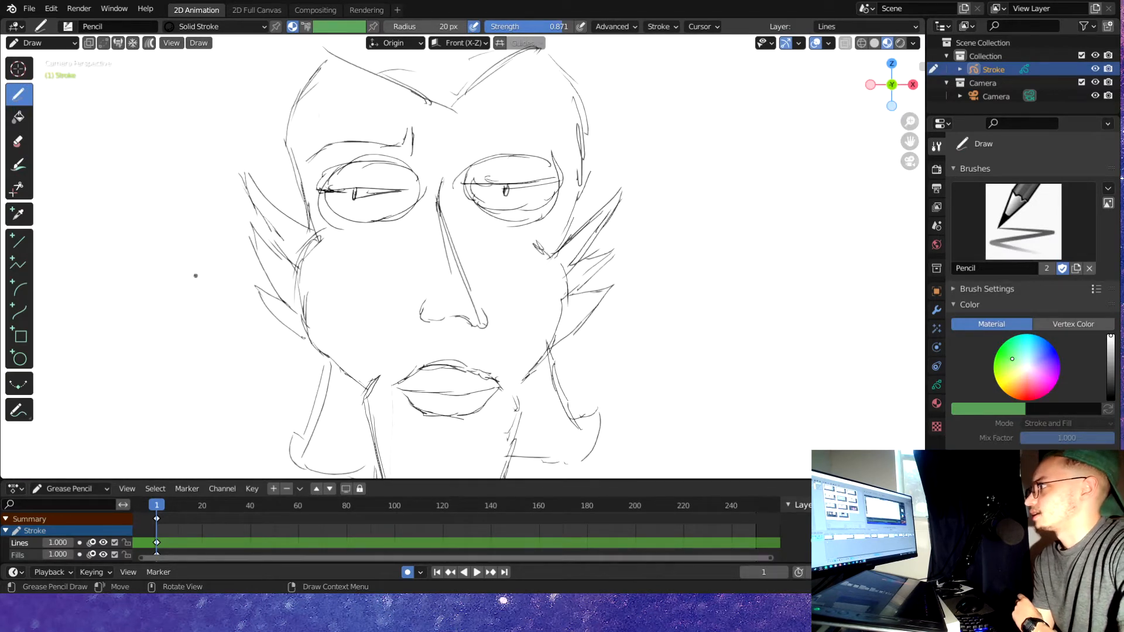
left_click_drag(457, 163, 562, 155)
left_click_drag(453, 153, 559, 135)
scroll(440, 258, "down", 3)
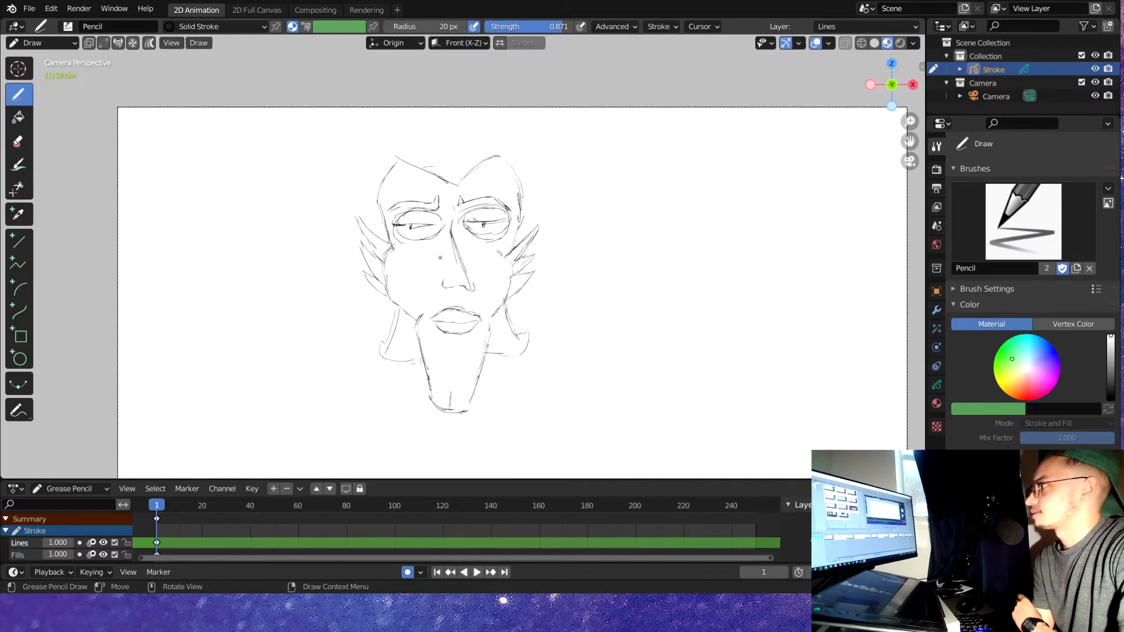
scroll(462, 259, "up", 3)
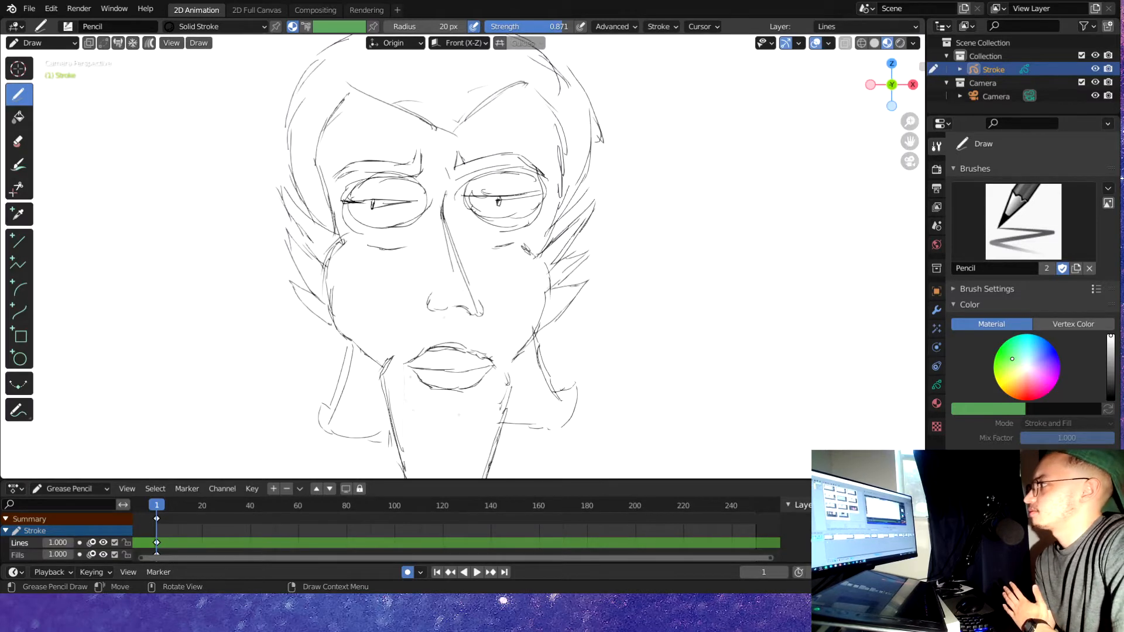
Adjust the proportions of the face strokes in Sculpt Mode with the Push brush at a 33 px radius
scroll(398, 350, "down", 3)
scroll(433, 351, "up", 2)
left_click(41, 43)
left_click(35, 73)
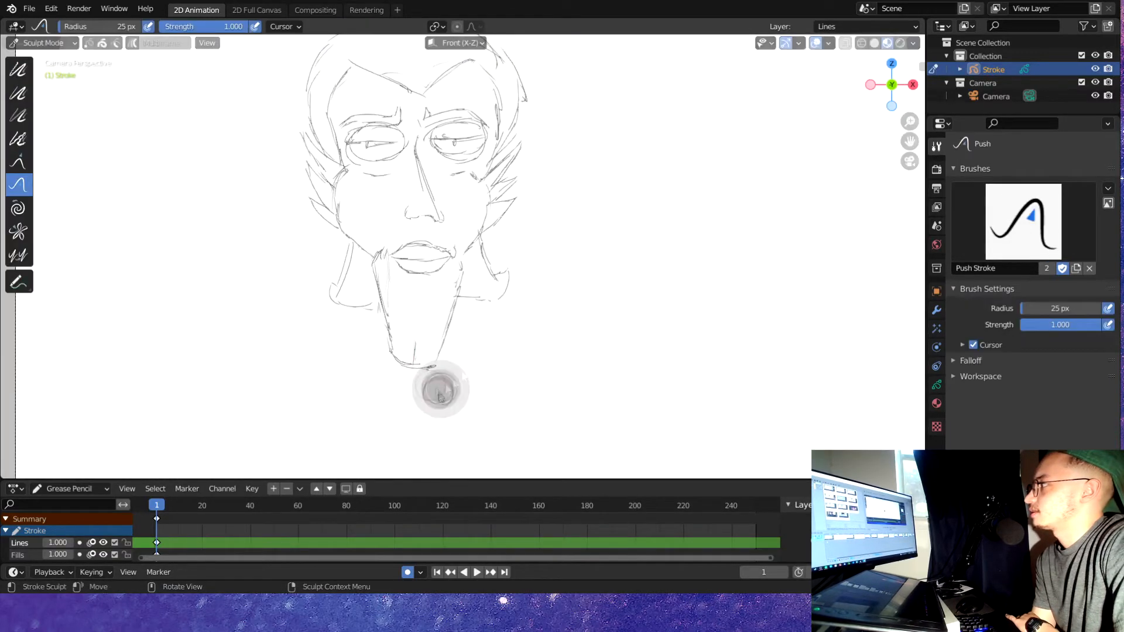
left_click(18, 139)
scroll(466, 250, "up", 2)
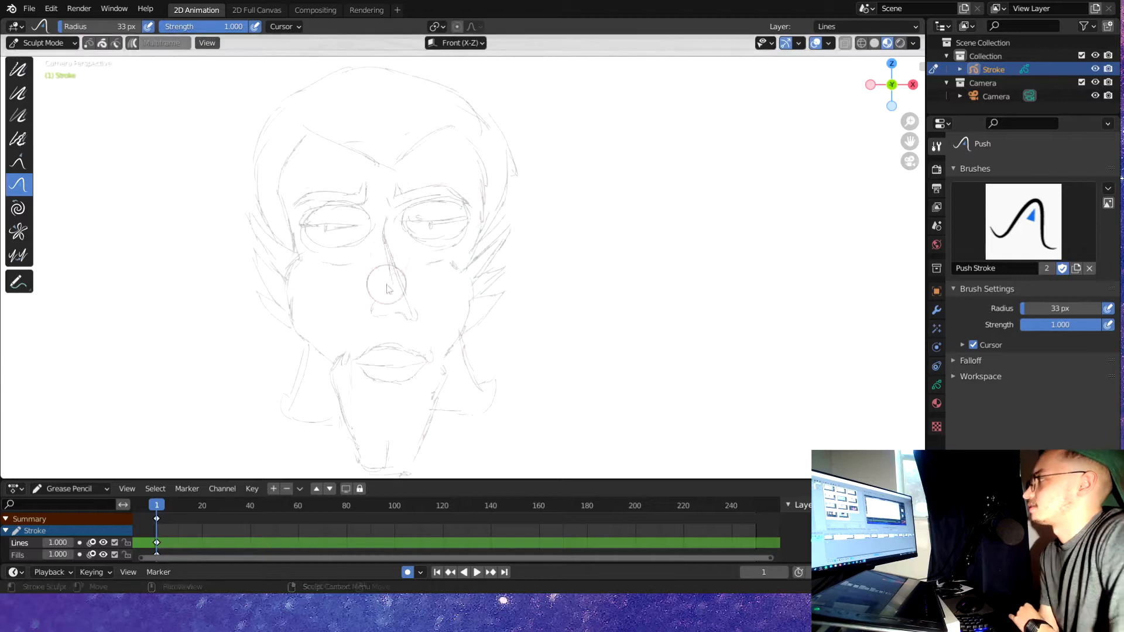
Lasso-select the lips in Edit Mode, flatten them along the global Z axis to about 0.78, and save the file
left_click(41, 43)
left_click(35, 102)
scroll(380, 263, "down", 2)
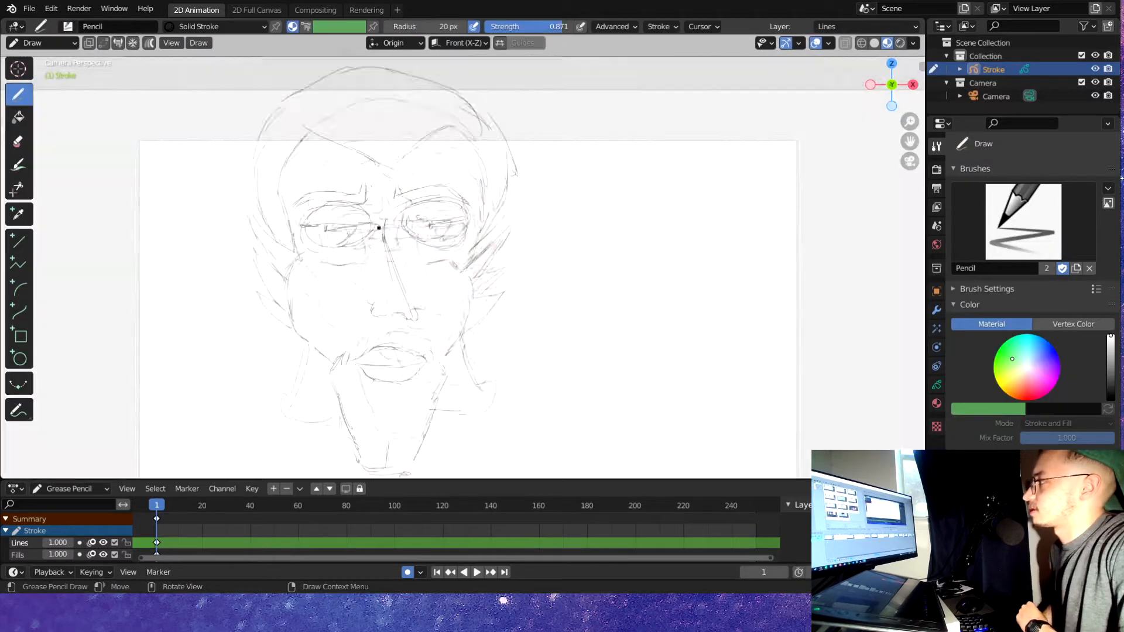
scroll(380, 263, "up", 3)
left_click(41, 43)
left_click(35, 64)
left_click_drag(424, 406, 436, 351)
scroll(413, 359, "down", 3)
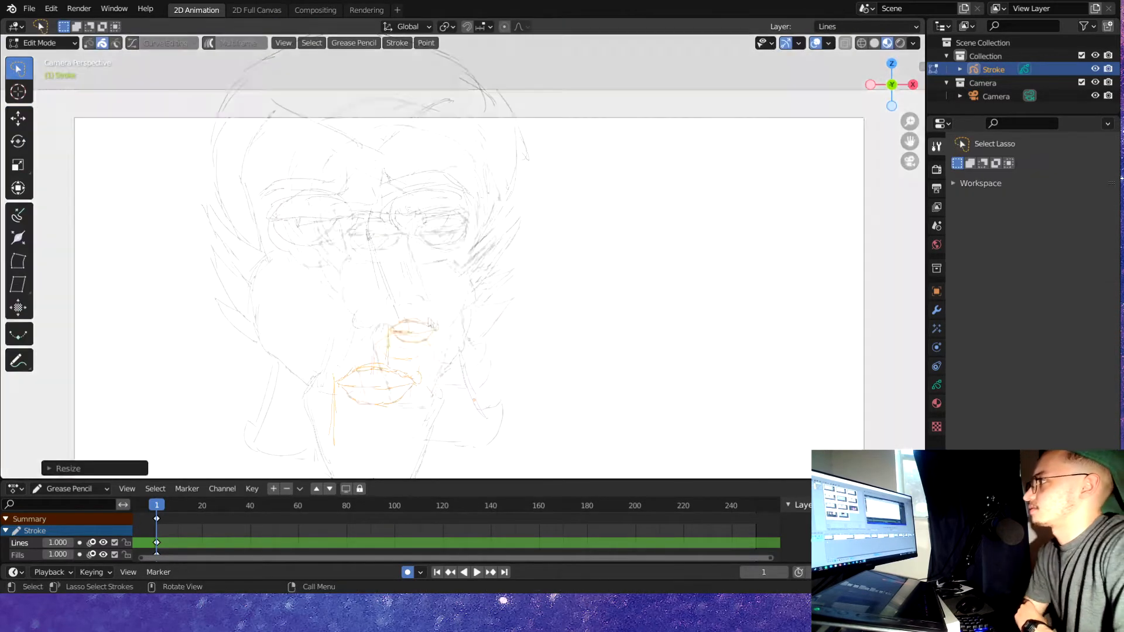
key("s")
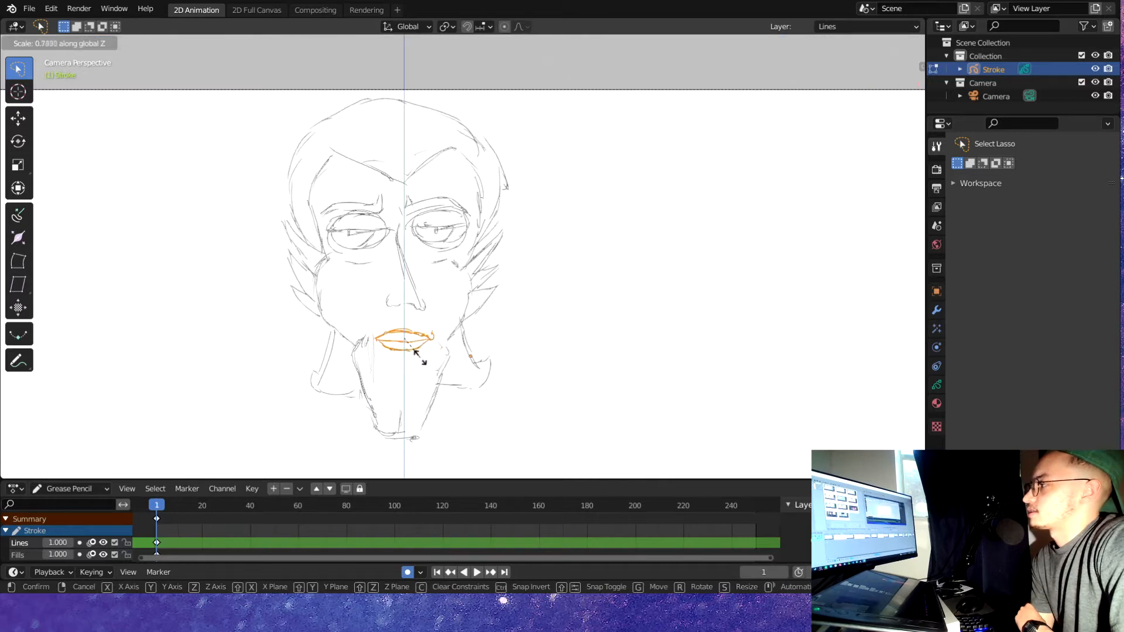
left_click(419, 354)
key("ctrl+s")
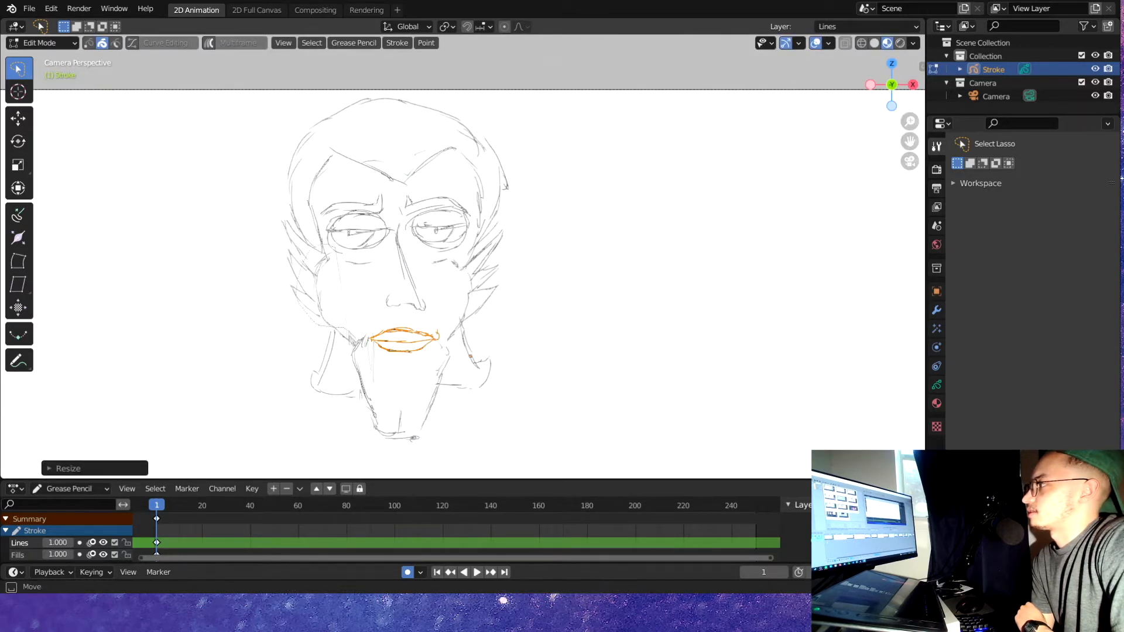
Select and move the nose, cheek and side-hair strokes, deselect them, and return to Draw mode
mouse_move(411, 264)
left_mouse_down()
mouse_move(404, 281)
mouse_move(627, 287)
mouse_move(577, 312)
left_mouse_up()
scroll(577, 312, "down", 2)
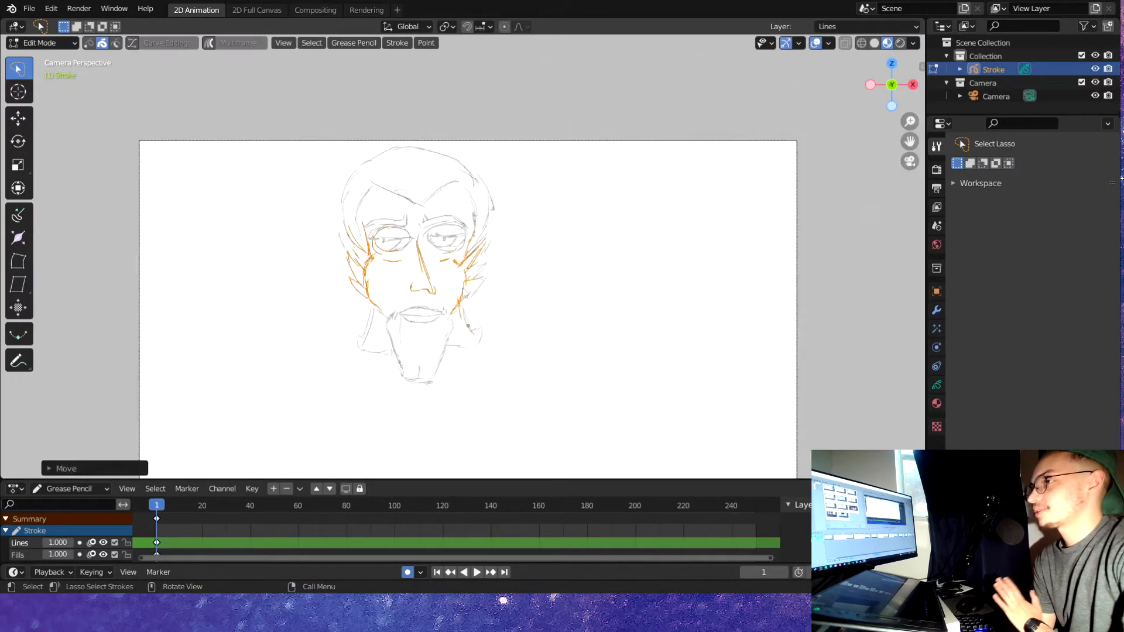
key("alt+a")
scroll(577, 311, "up", 3)
scroll(577, 312, "down", 3)
scroll(577, 312, "up", 3)
key("b")
key("Tab")
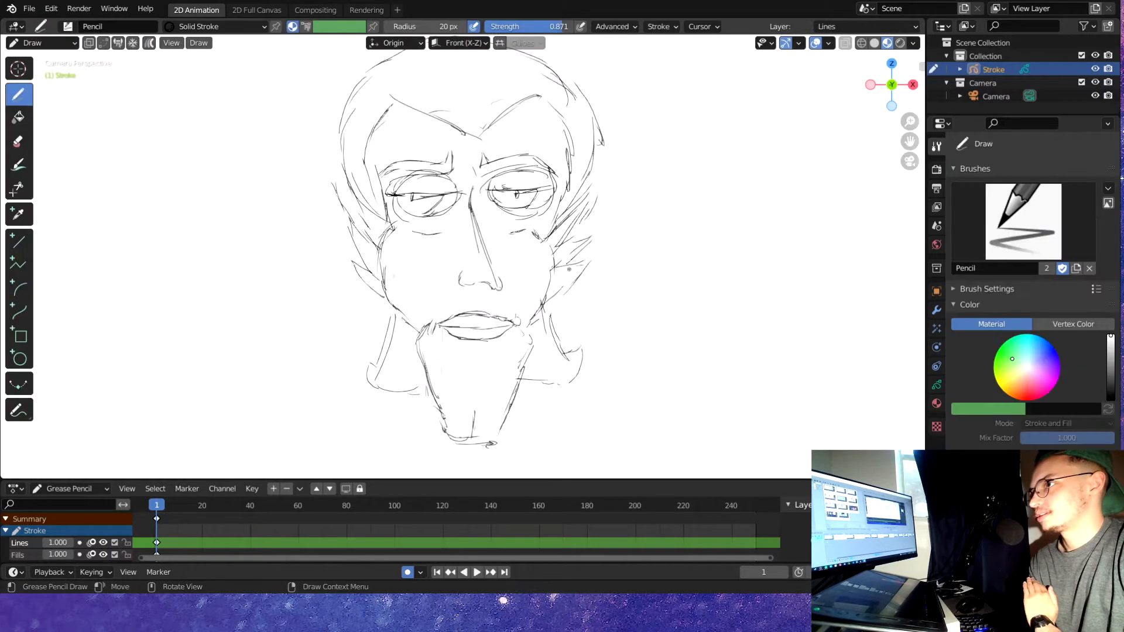
Erase the lower cheek lines and redraw them stepping inward to meet the chin
key("e")
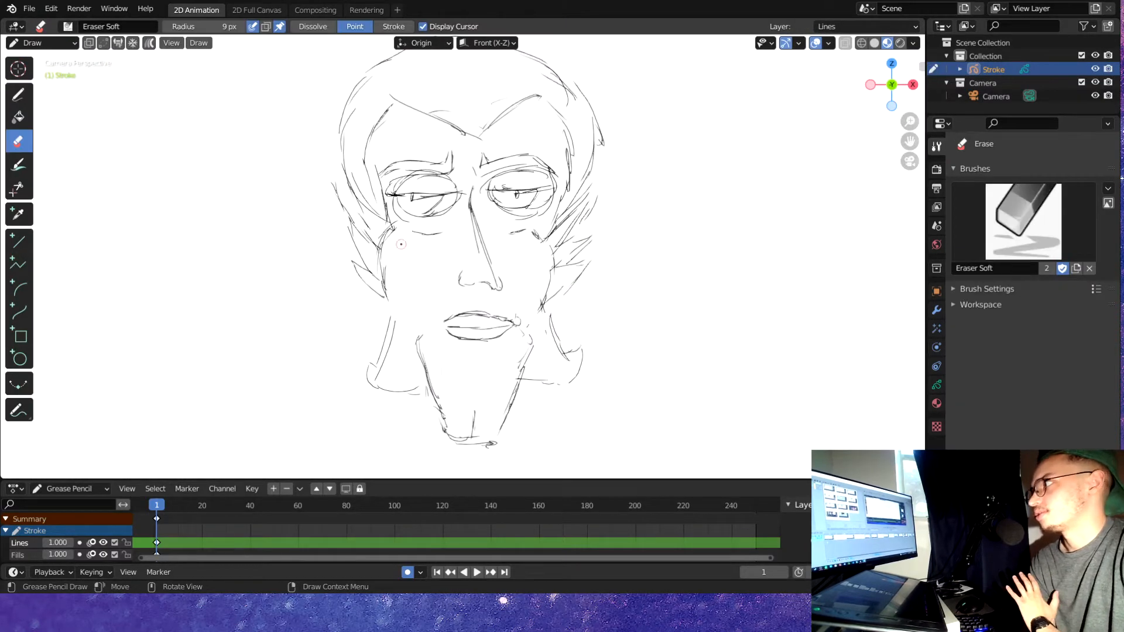
key("d")
scroll(462, 258, "down", 1)
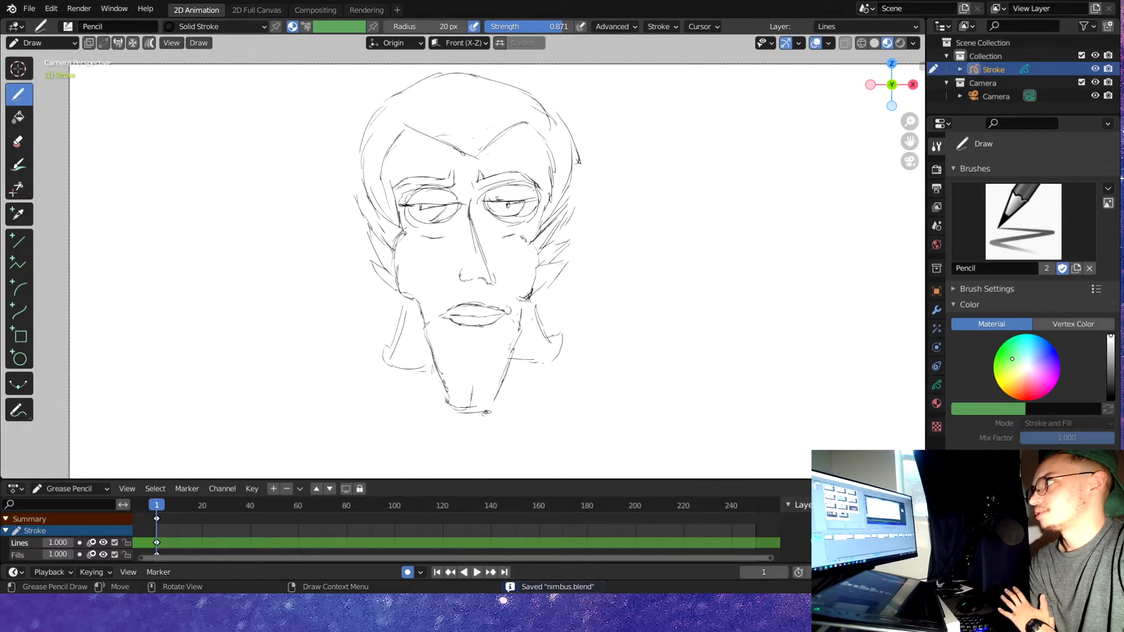
Save the file, erase the chin with a 53 px eraser, and redraw it shorter
key("e")
scroll(386, 115, "up", 1)
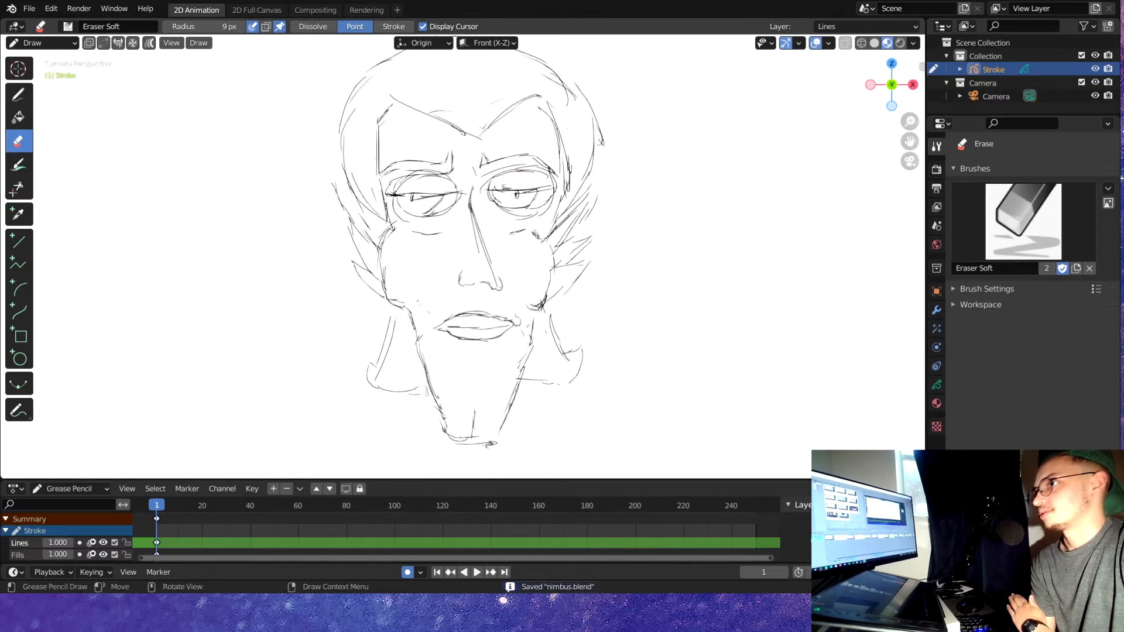
key("ctrl+s")
left_click_drag(465, 433, 521, 387)
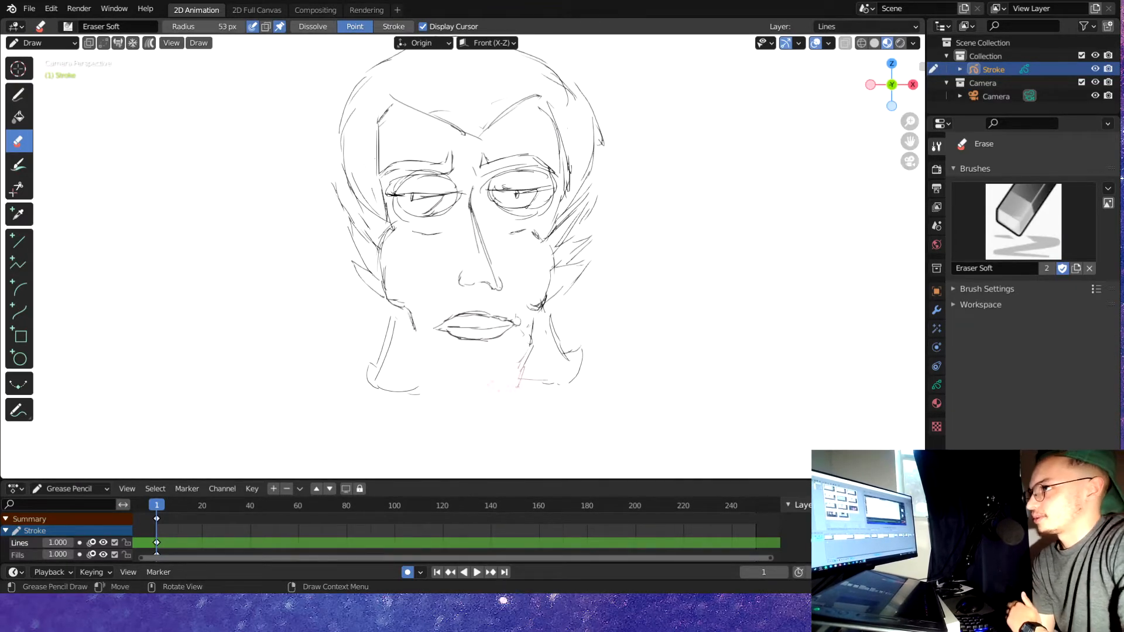
key("d")
scroll(462, 257, "up", 3)
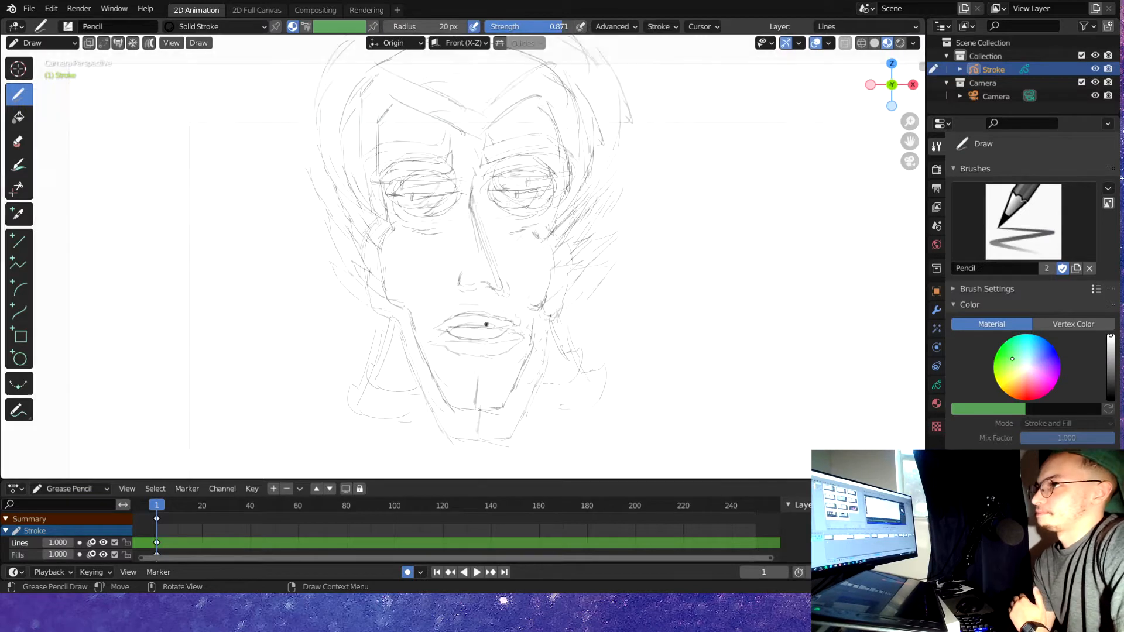
Erase the eyelid lines and pupils inside both eyes with a 10 px eraser and redraw cleaner eye outlines
key("e")
left_click_drag(410, 233, 436, 235)
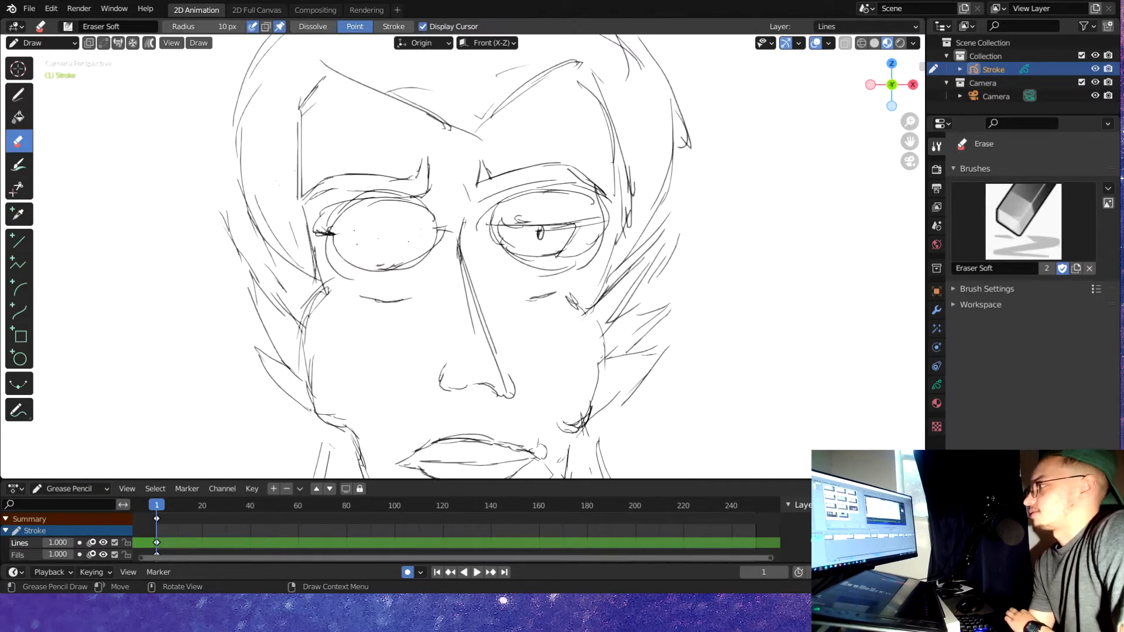
mouse_move(526, 229)
left_mouse_down()
mouse_move(550, 237)
mouse_move(515, 222)
left_mouse_up()
key("d")
mouse_move(328, 231)
left_mouse_down()
mouse_move(433, 240)
mouse_move(322, 233)
left_mouse_up()
Redraw the bridge, tip and nostrils of the nose with darker, cleaner Pencil strokes
left_click_drag(477, 237, 485, 350)
scroll(457, 258, "down", 3)
scroll(456, 258, "up", 3)
key("e")
key("d")
scroll(468, 263, "down", 3)
scroll(468, 264, "up", 3)
left_click_drag(462, 246, 495, 354)
scroll(469, 339, "down", 3)
Erase the rough cheek outlines and redraw them as smooth rounded curves joining the jaw
scroll(409, 327, "up", 4)
key("shift+space")
left_click(375, 354)
key("shift+space")
left_click(346, 212)
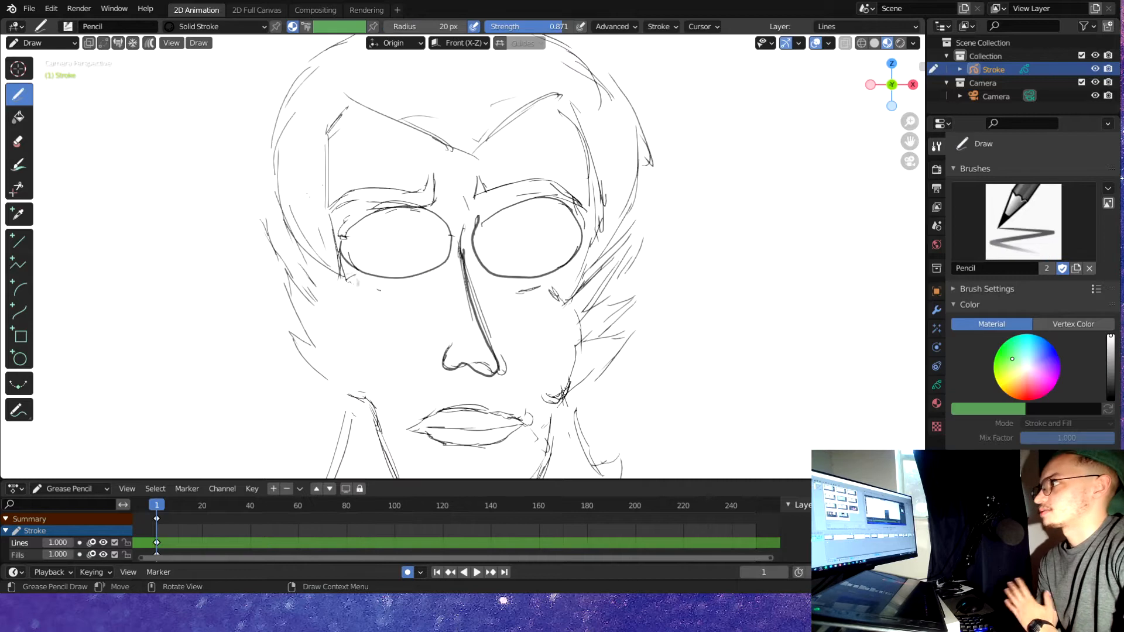
left_click_drag(351, 282, 375, 410)
key("shift+space")
key("shift+space")
scroll(364, 341, "down", 2)
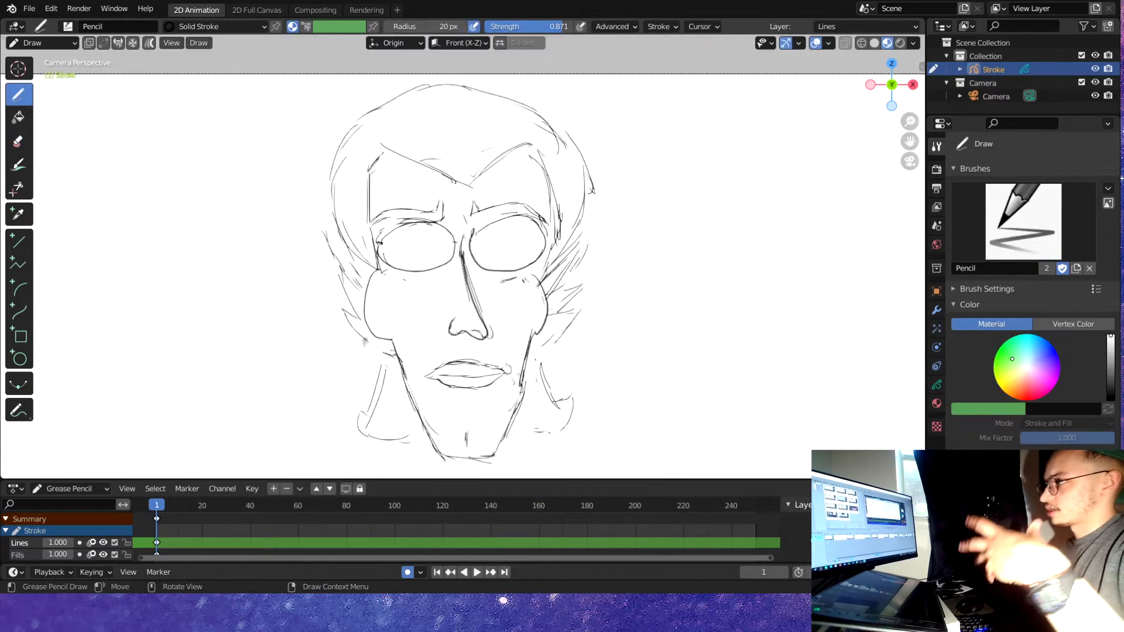
Thicken the side-hair spikes on both sides of the head and draw eyelid lines and pupils across the eyes
left_click_drag(358, 237, 321, 285)
left_click_drag(585, 239, 551, 301)
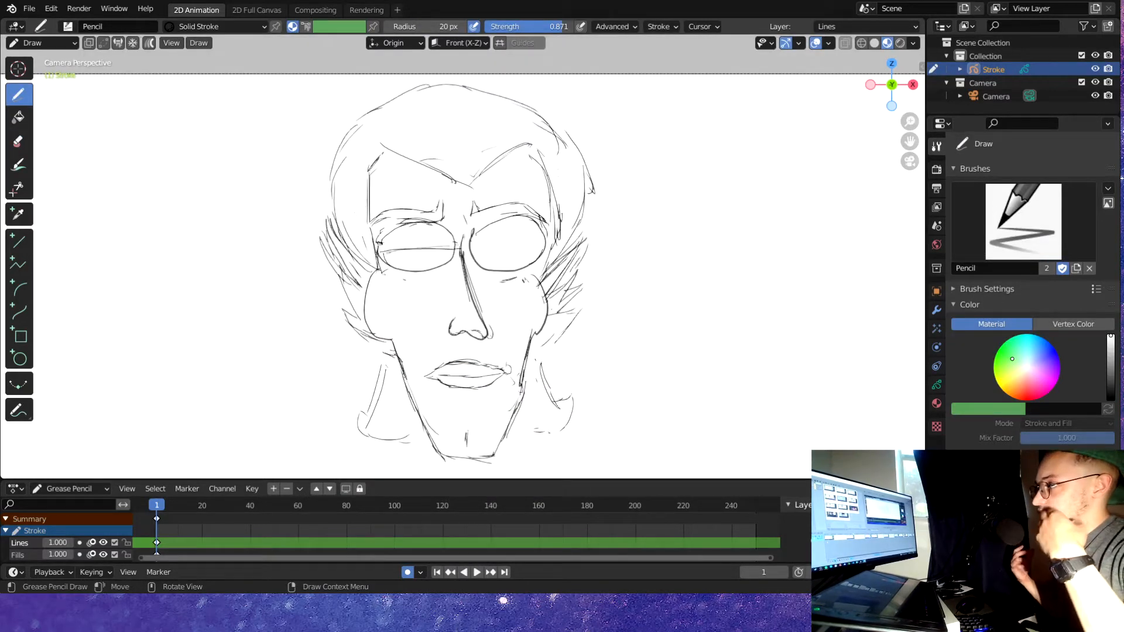
left_click_drag(491, 246, 495, 255)
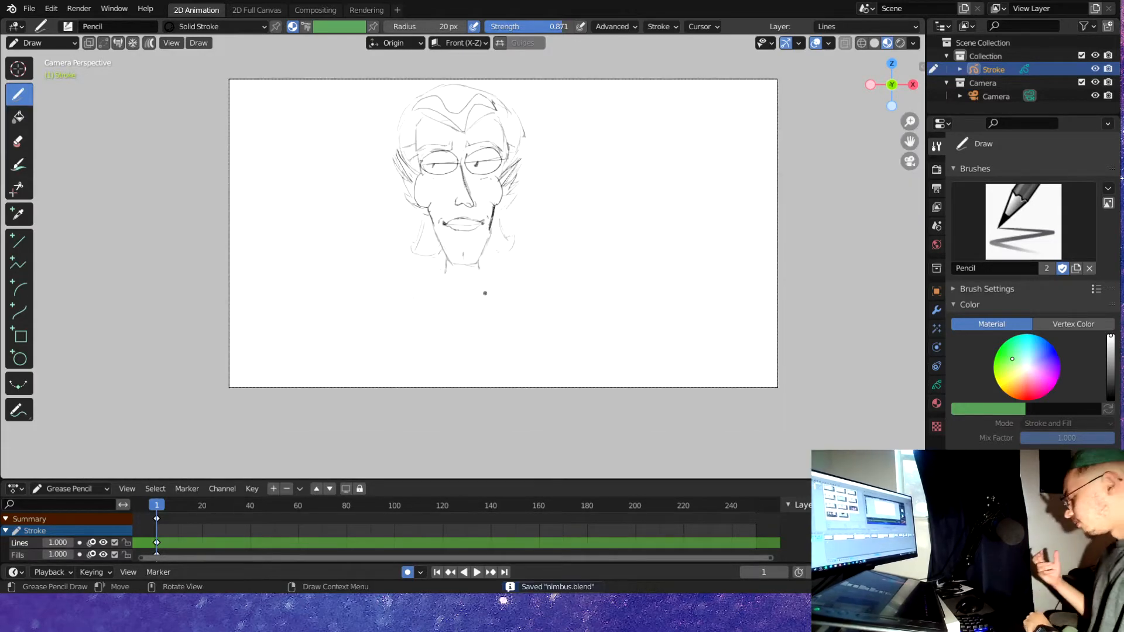
Sketch the upper body below the head: an outstretched arm, a draped torso and a raised forearm with its hand
key("ctrl+z")
left_click_drag(241, 182, 313, 230)
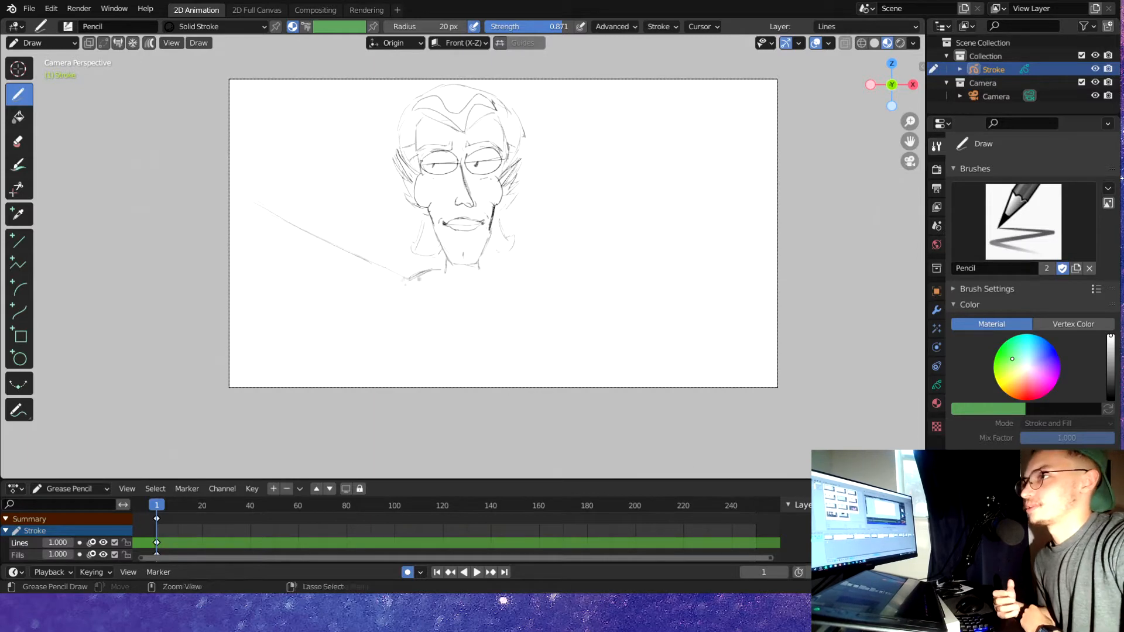
left_click_drag(221, 206, 303, 258)
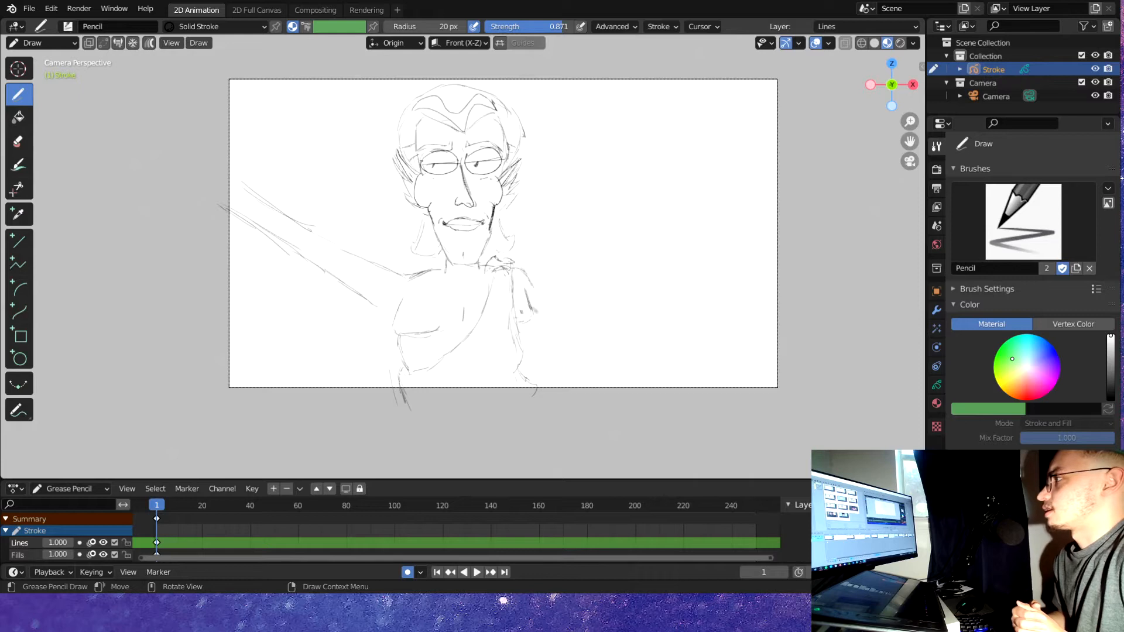
mouse_move(522, 258)
left_mouse_down()
mouse_move(529, 214)
mouse_move(578, 256)
left_mouse_up()
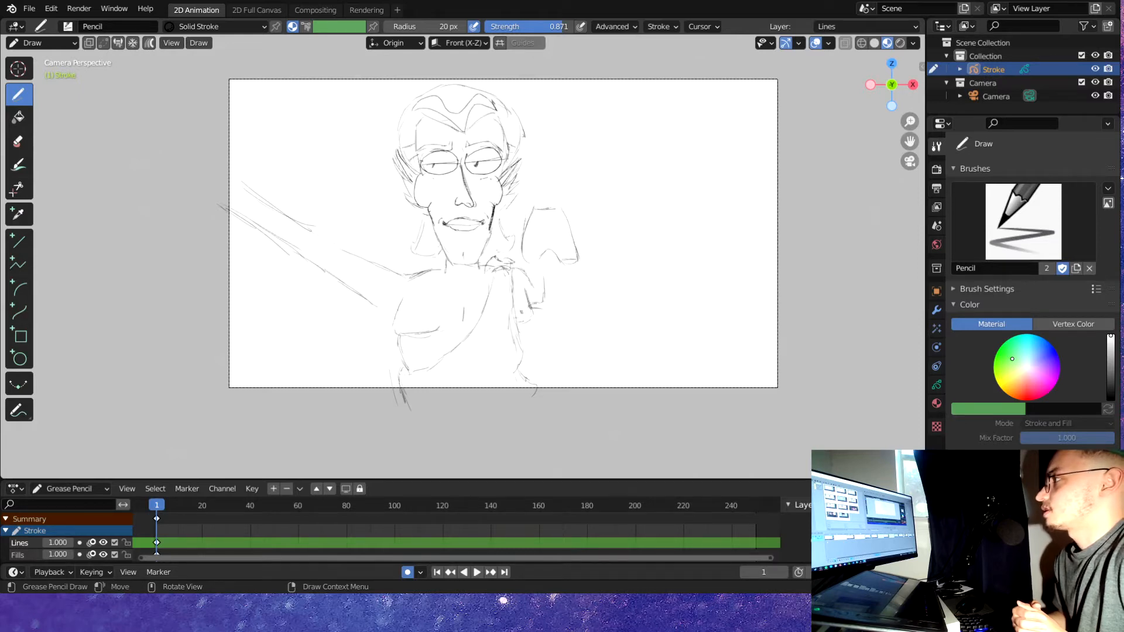
key("ctrl+z")
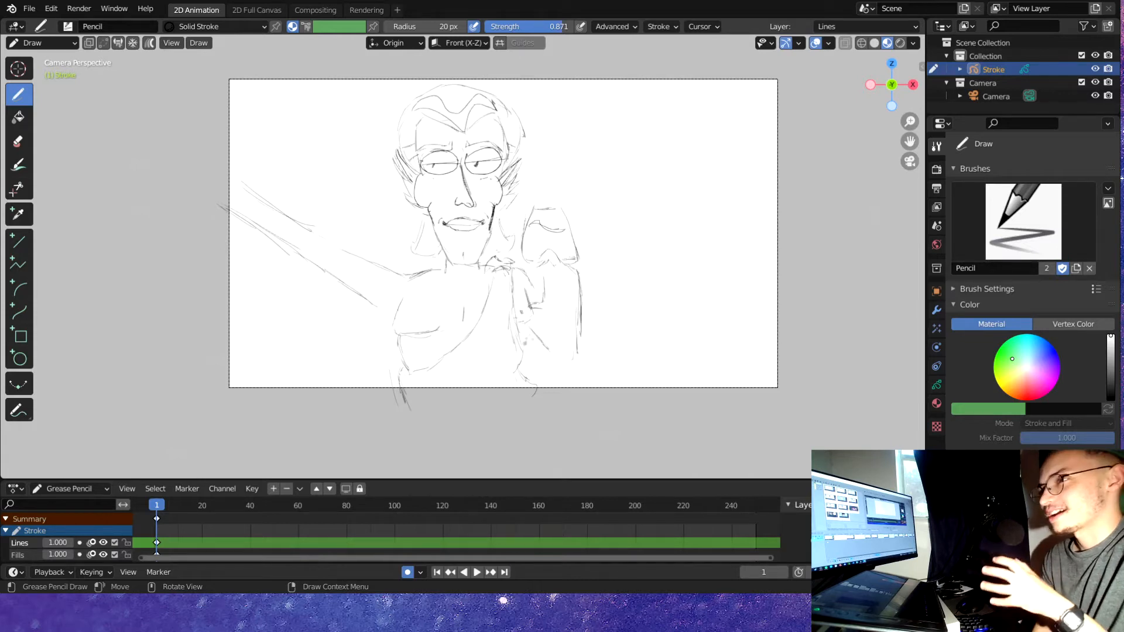
Select the raised forearm and hand strokes in Edit Mode and move them away from the torso
key("ctrl+Tab")
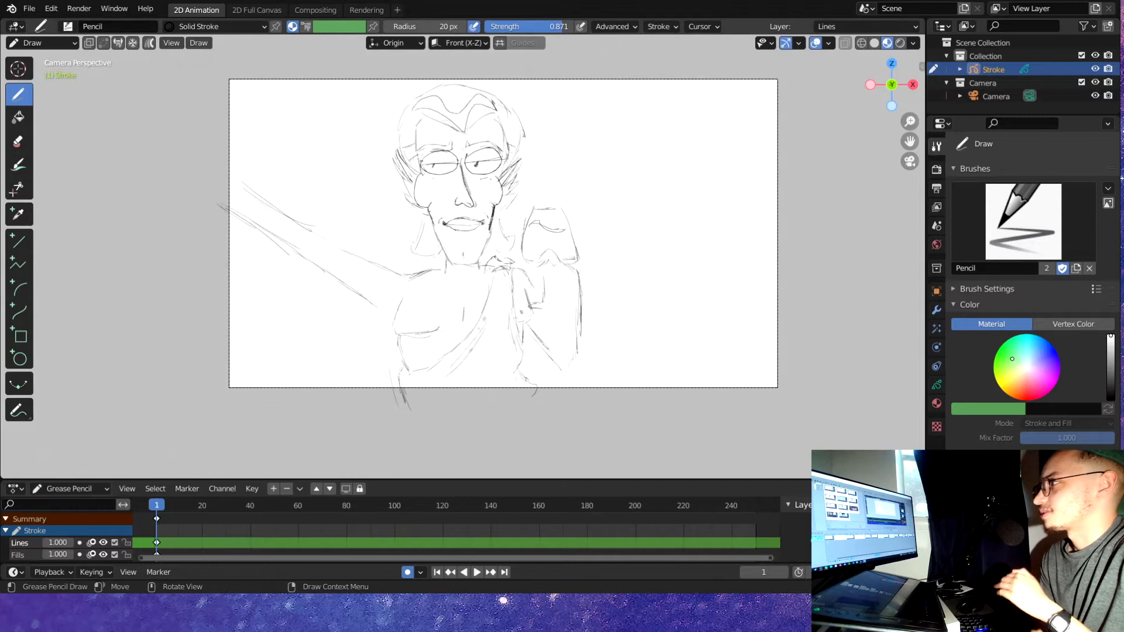
key("Tab")
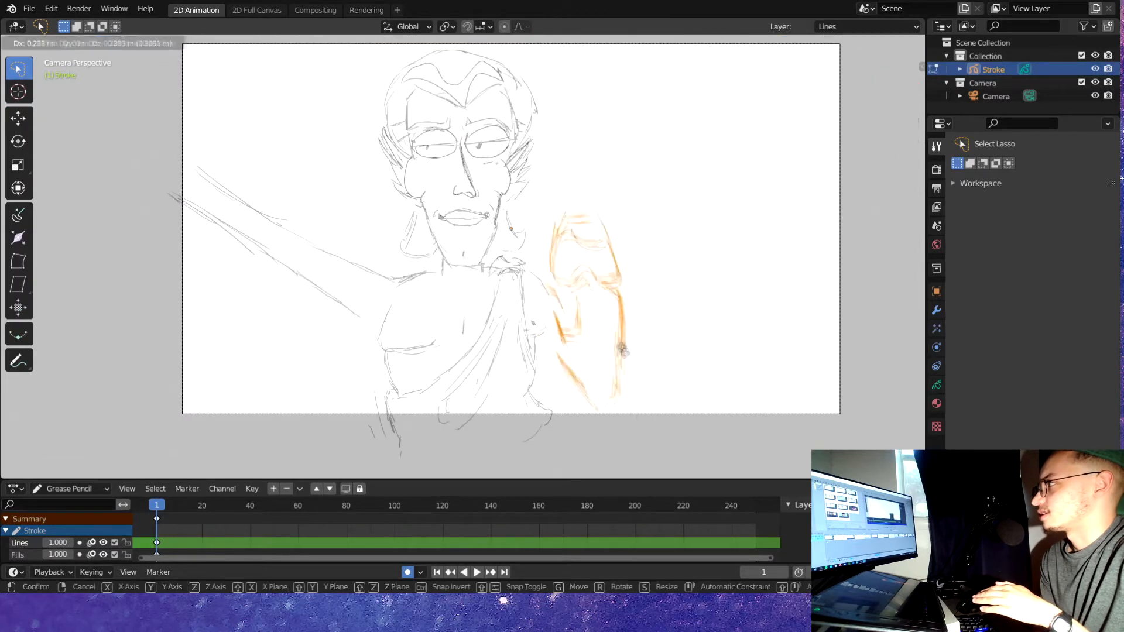
scroll(555, 279, "up", 3)
key("Tab")
Connect the raised forearm to the shoulder with an upper arm, erase the overlapping elbow lines, and save the file
right_click(555, 279)
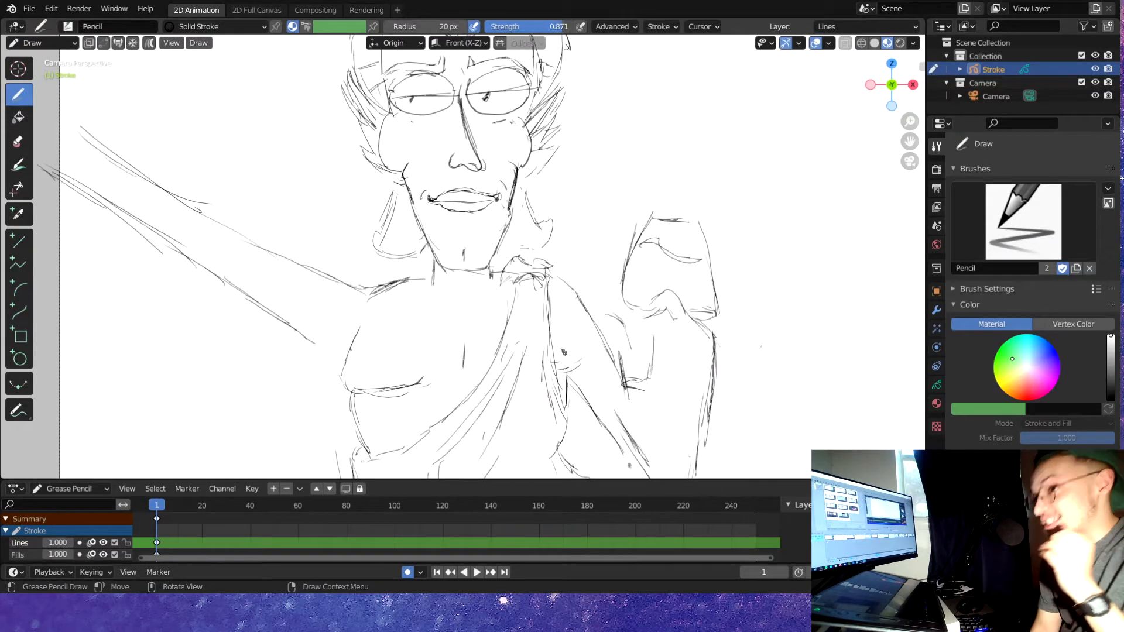
scroll(555, 279, "down", 3)
scroll(377, 300, "down", 4)
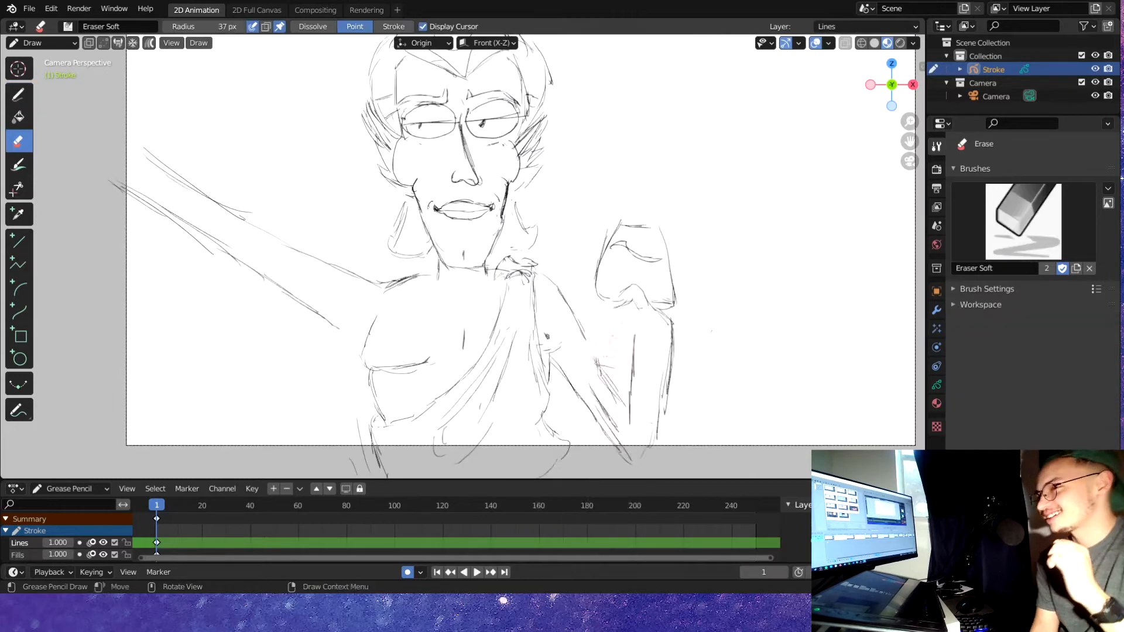
key("ctrl+s")
Sketch folds on the outstretched arm, plus the fingers and a band at the elbow of the raised arm
scroll(377, 300, "up", 1)
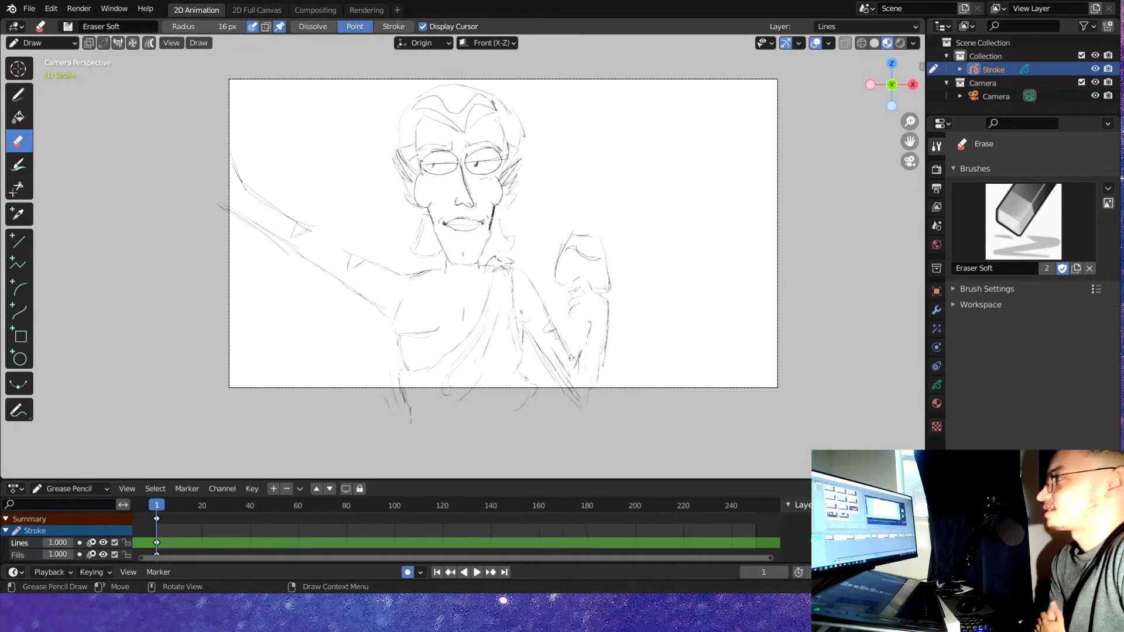
scroll(509, 234, "up", 1)
right_click(534, 200)
scroll(462, 265, "up", 2)
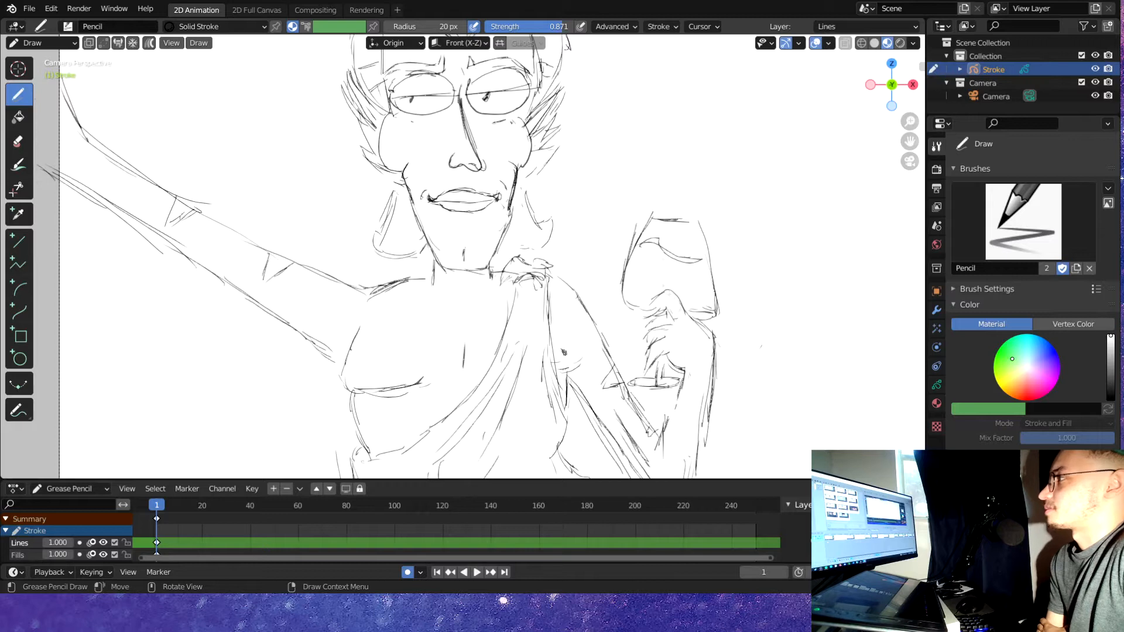
Add a new Grease Pencil layer above the Lines layer for inking the sketch
middle_click_drag(462, 234, 454, 298, "shift")
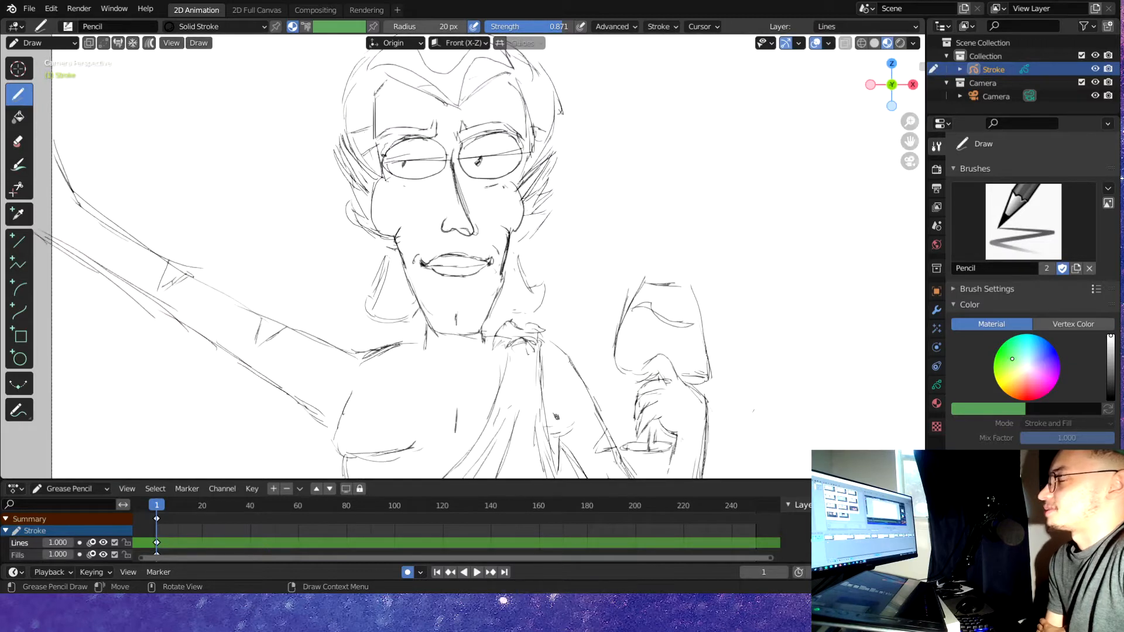
scroll(486, 258, "down", 4)
scroll(486, 257, "up", 3)
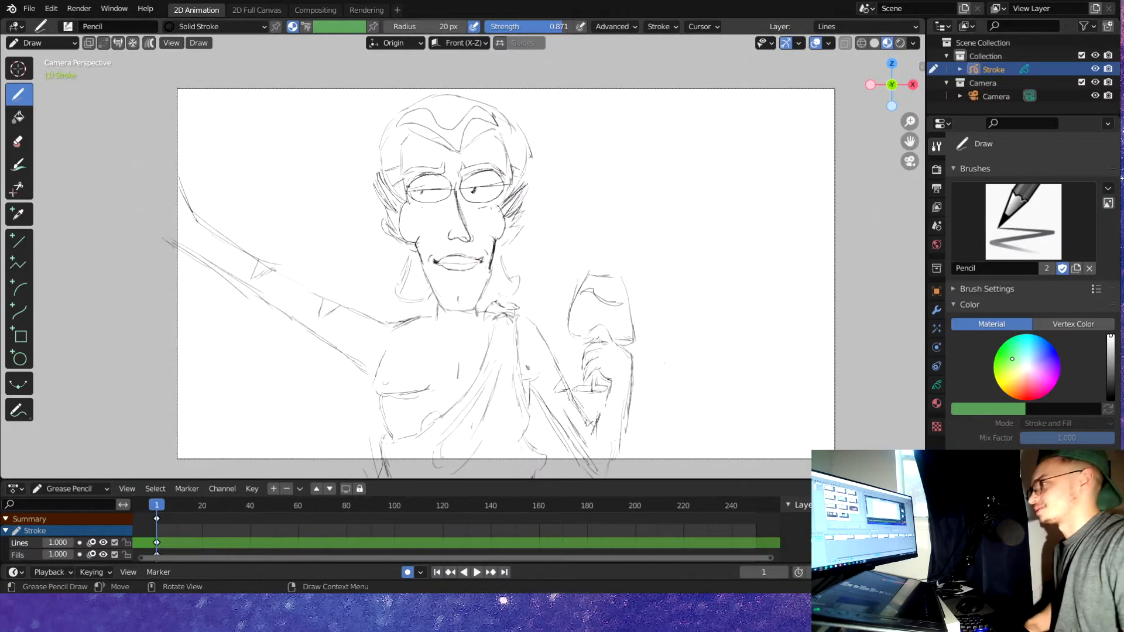
scroll(428, 300, "up", 1)
key("shift+s")
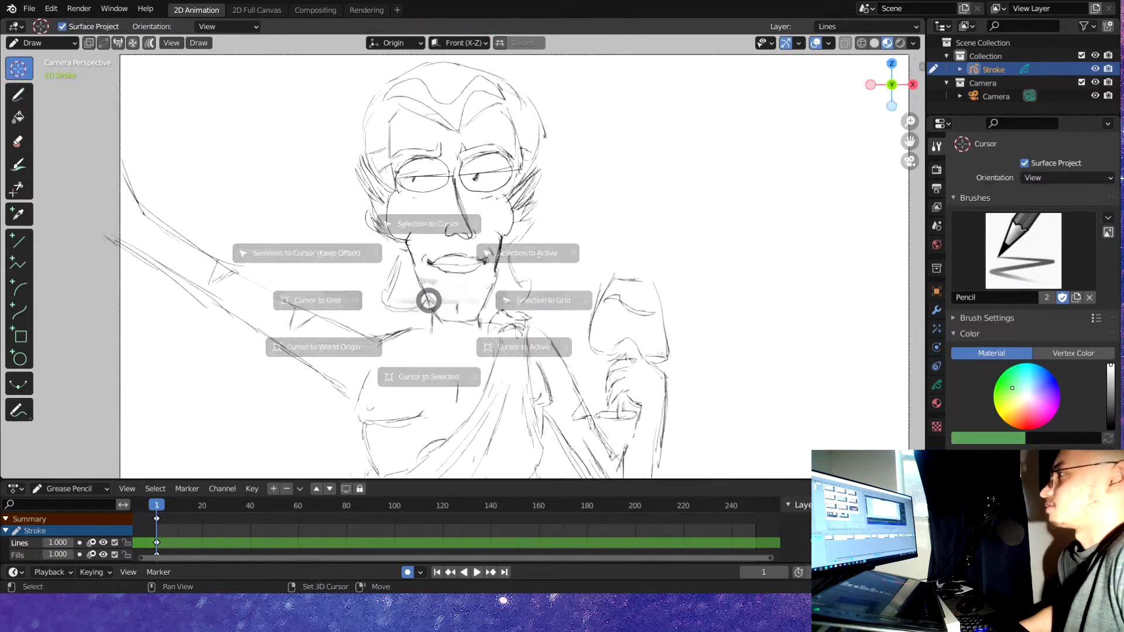
key("Escape")
key("Home")
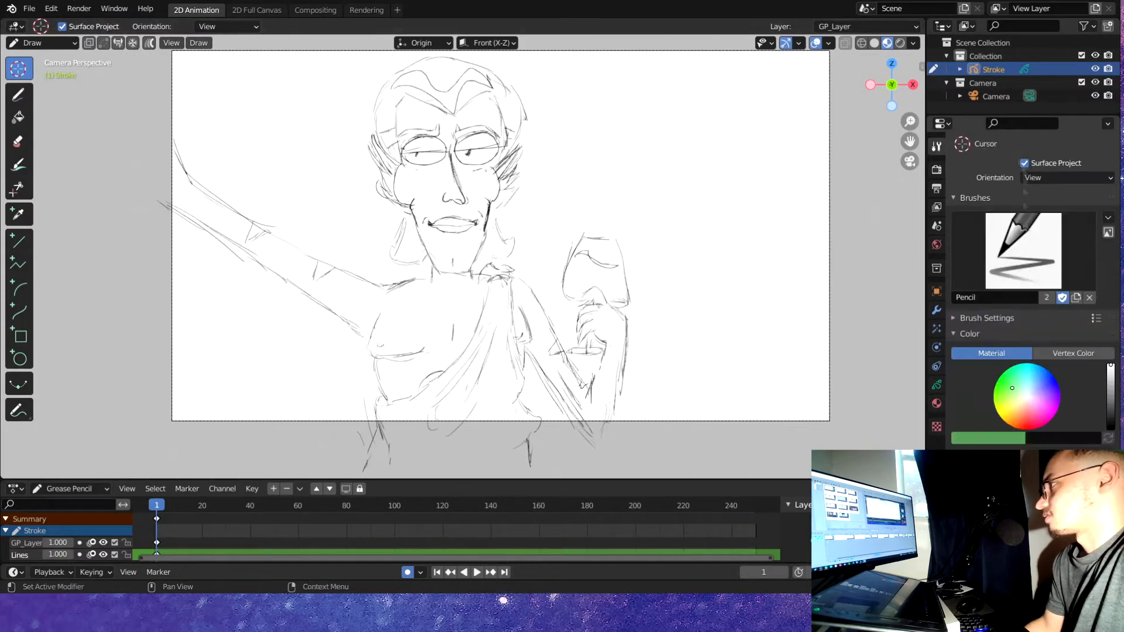
Try inking the bare chest, shoulder, neck and toga edge with thick Marker Chisel strokes
key("d")
scroll(345, 389, "up", 2)
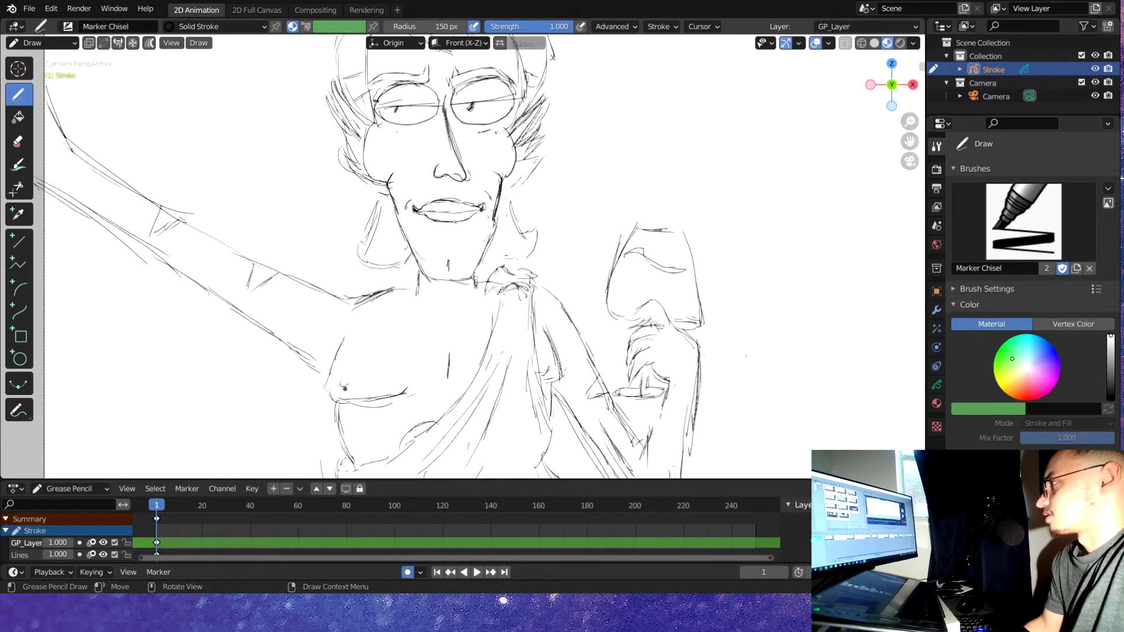
scroll(344, 389, "down", 2, "shift")
left_click_drag(363, 376, 357, 231)
left_click_drag(334, 304, 425, 292)
left_click_drag(456, 260, 453, 286)
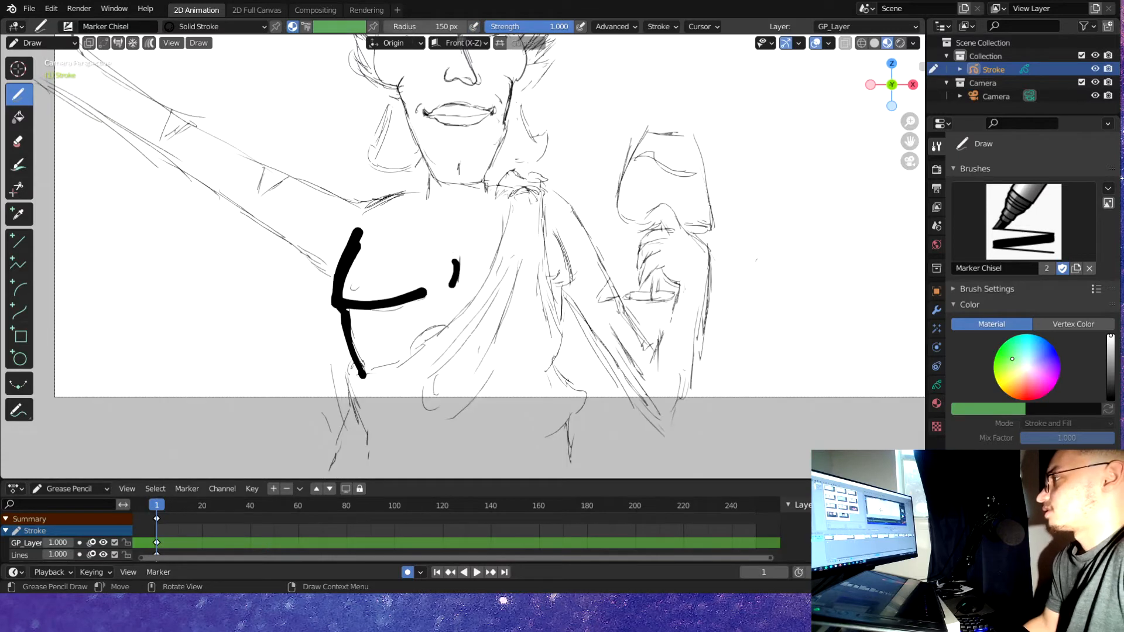
left_click_drag(363, 375, 513, 196)
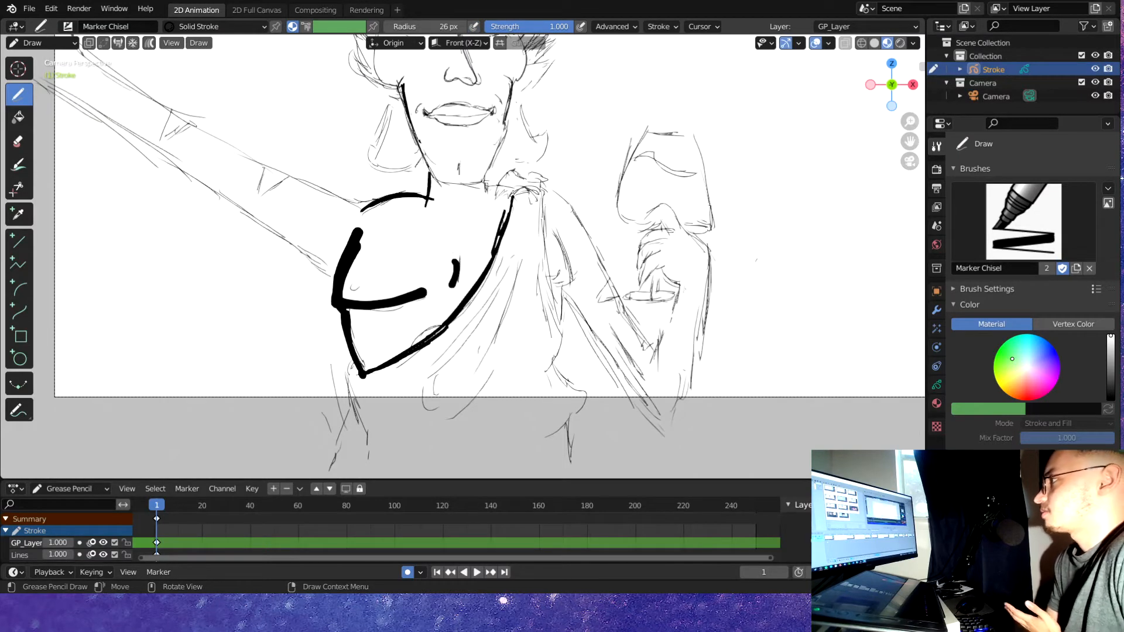
Try inking the upper edge of the outstretched arm with different marker brush settings, undoing the last stroke
scroll(493, 146, "down", 4)
scroll(217, 257, "up", 2)
mouse_move(165, 197)
left_mouse_down()
mouse_move(271, 297)
mouse_move(324, 316)
left_mouse_up()
left_click(1023, 222)
left_click(828, 294)
left_click_drag(154, 193, 322, 327)
key("ctrl+z")
Clear all the trial ink strokes on the arm, face and chest from GP_Layer
left_click(17, 141)
left_click_drag(415, 421, 445, 247)
key("ctrl+z")
left_click(936, 384)
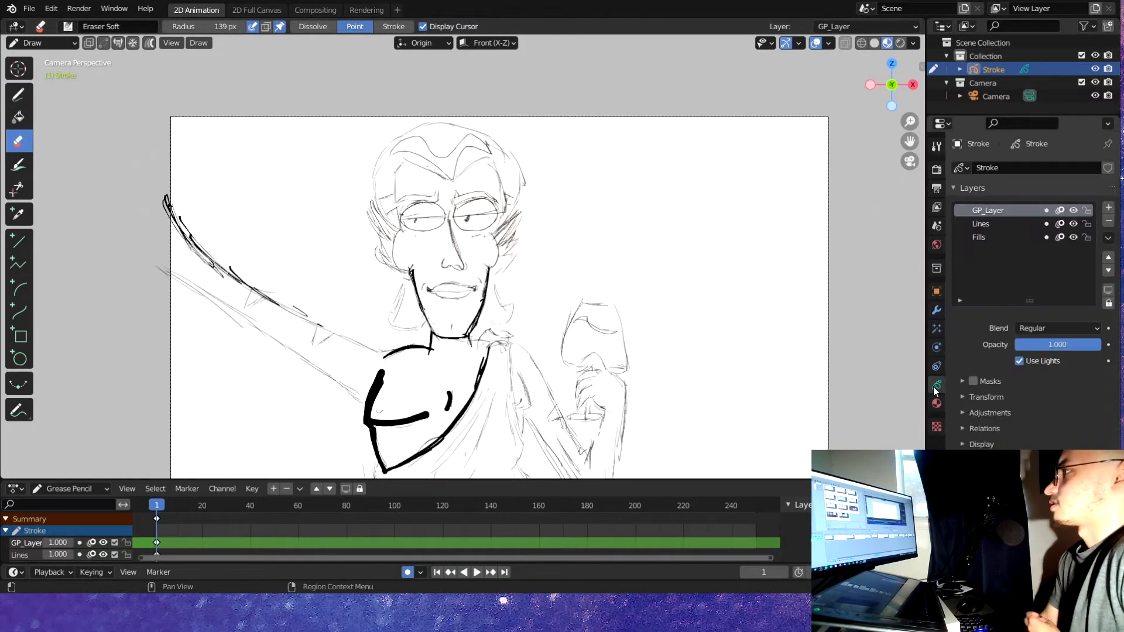
left_click_drag(175, 210, 297, 273)
left_click_drag(375, 380, 409, 463)
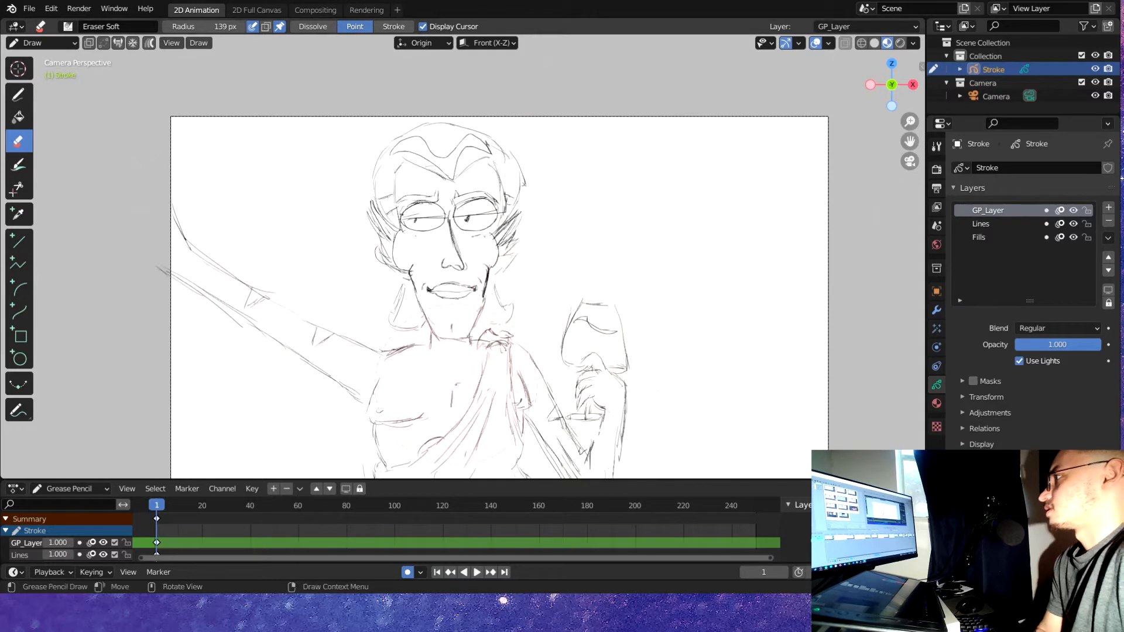
Make GP_Layer visible again and draw a test stroke across the chest with the Marker Bold brush
left_click(18, 95)
left_click_drag(430, 339, 395, 413)
key("ctrl+z")
middle_click_drag(395, 413, 395, 293, "shift")
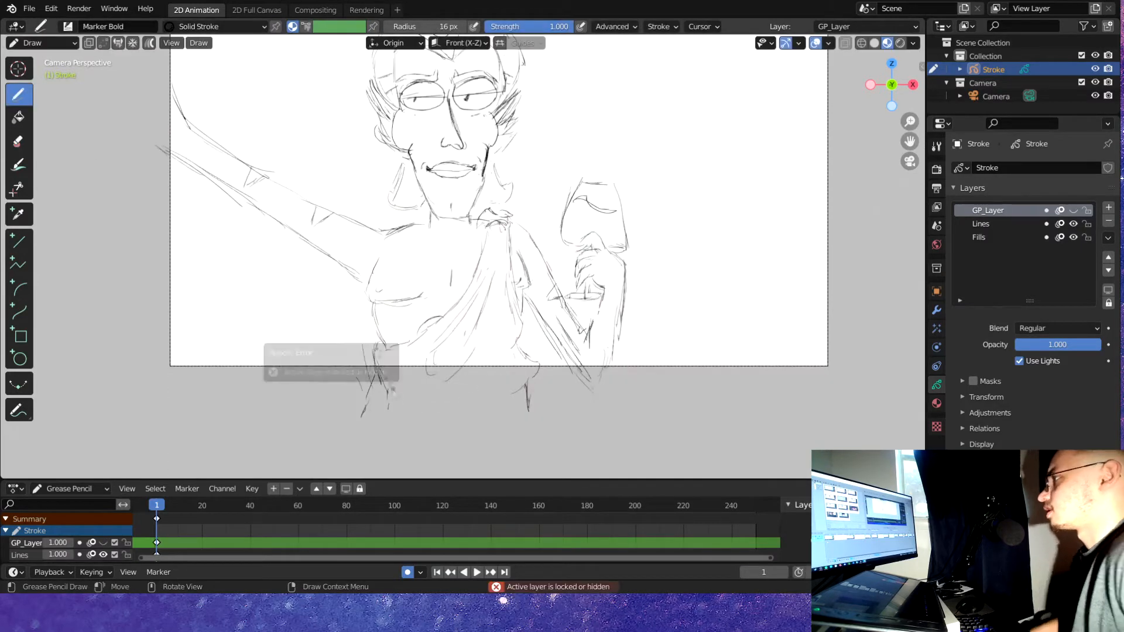
left_click(1073, 210)
left_click_drag(432, 216, 402, 291)
Try erasing the test stroke with the Eraser Soft brush, undo it, and reselect GP_Layer
key("shift+space")
key("e")
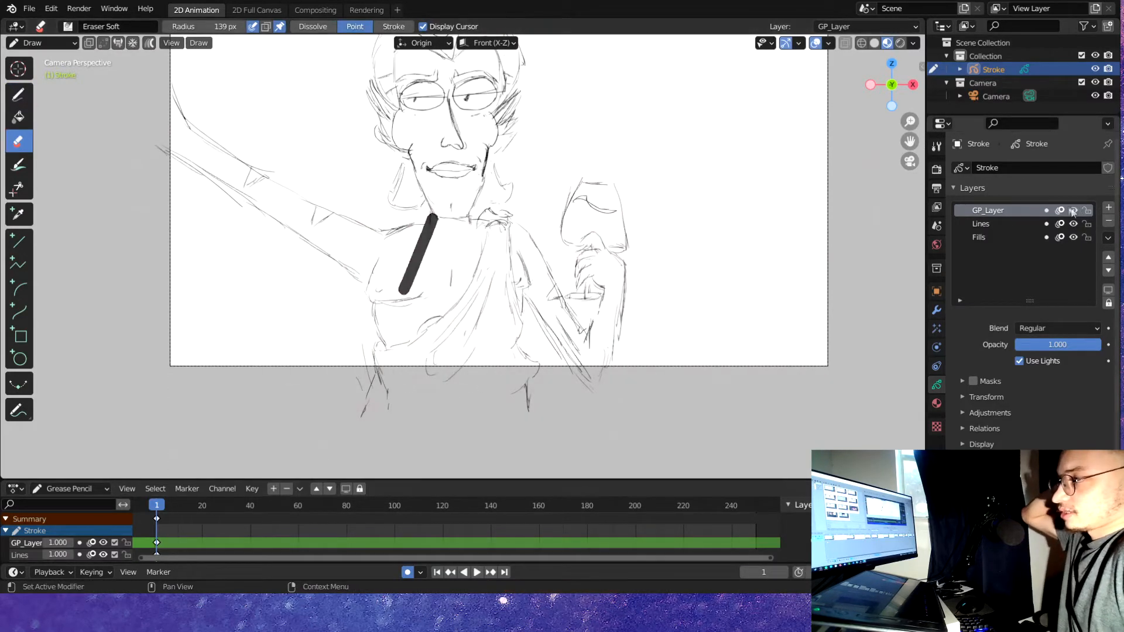
scroll(578, 364, "up", 2)
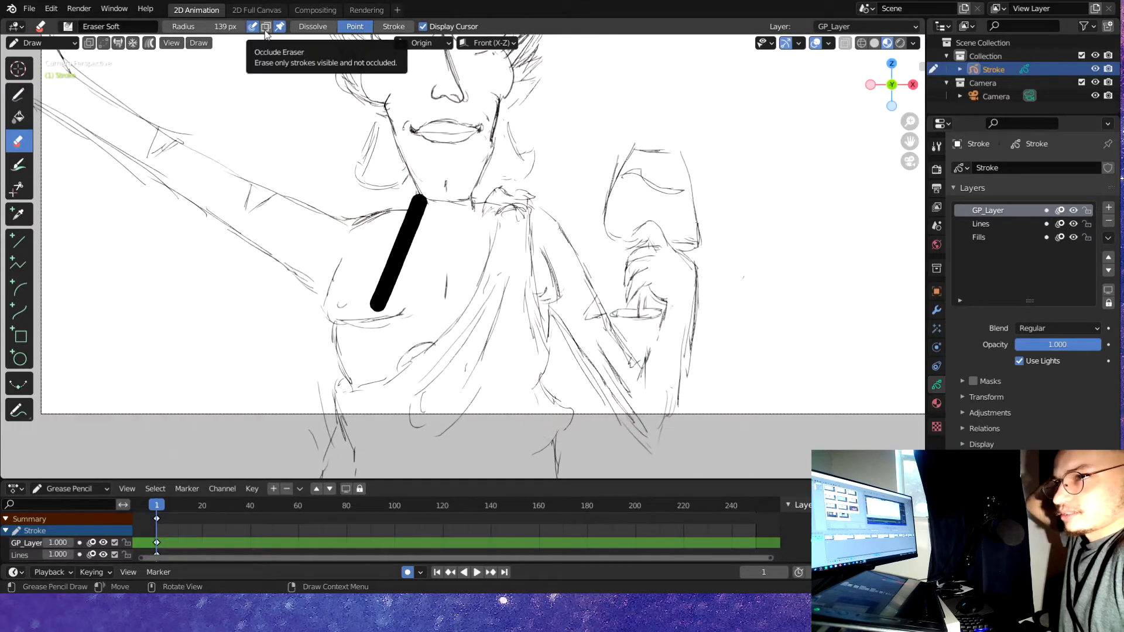
left_click_drag(417, 201, 380, 302)
scroll(483, 222, "down", 2)
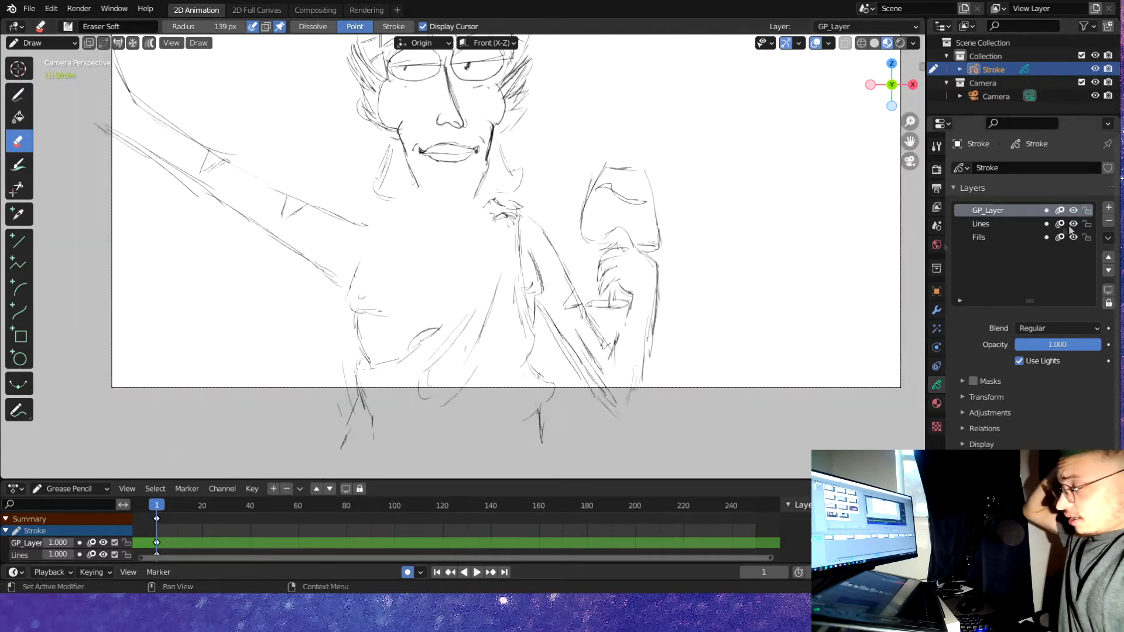
key("ctrl+z")
left_click(989, 223)
left_click(988, 210)
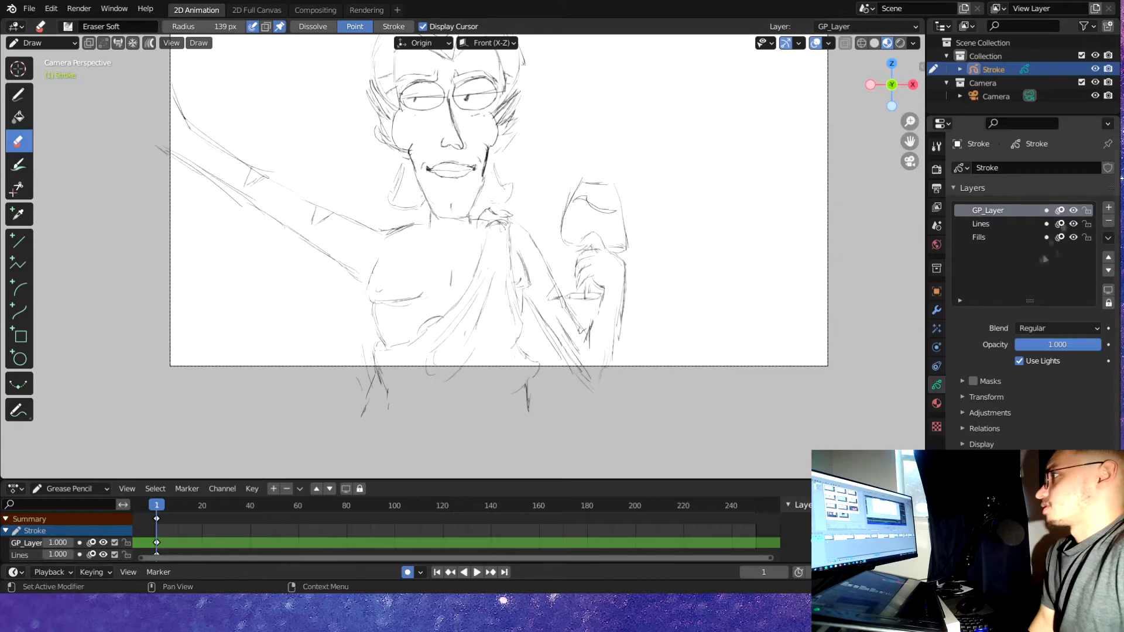
Ink the chest, waist, toga edges and folds, shoulder and neck with the Marker Bold brush at 25 px radius
key("d")
left_click_drag(379, 256, 385, 346)
left_click_drag(376, 303, 414, 300)
left_click_drag(509, 223, 538, 360)
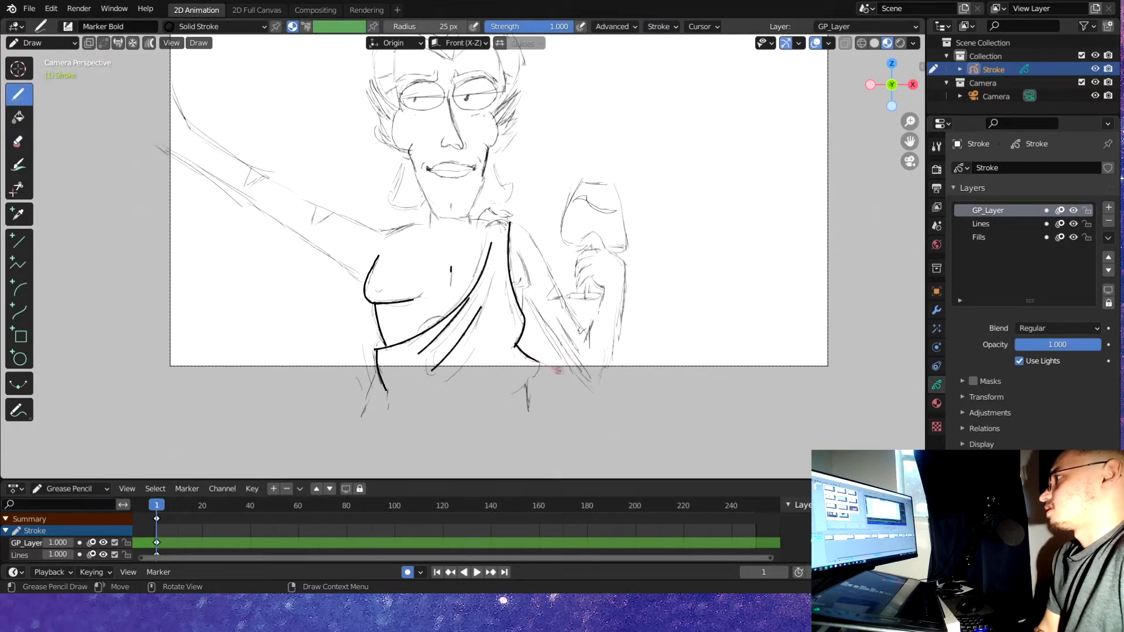
scroll(462, 111, "up", 3)
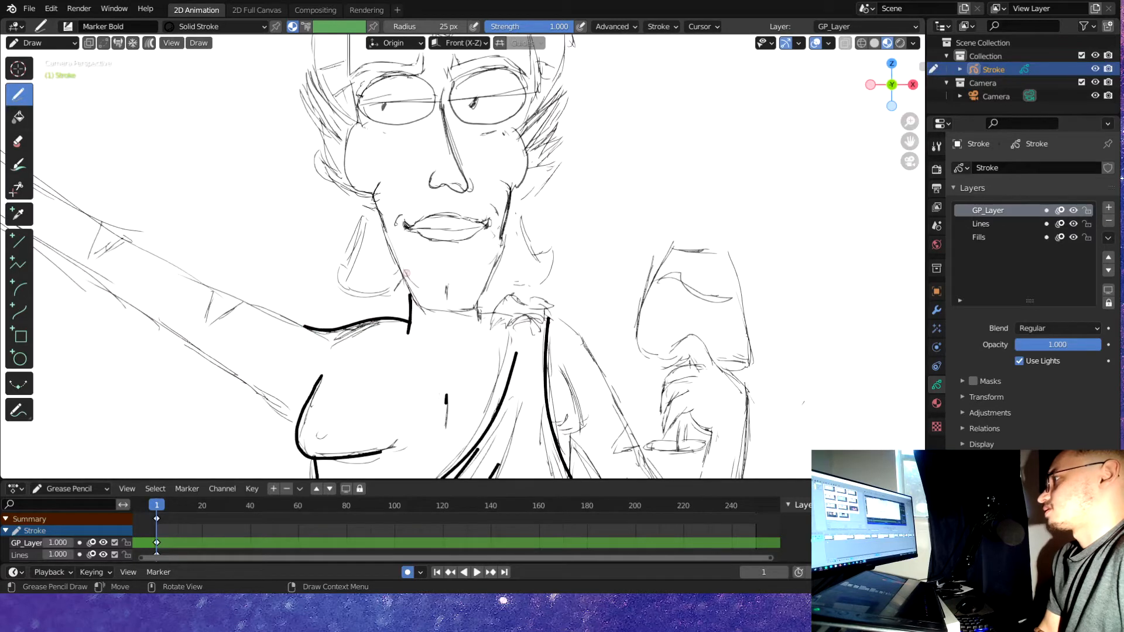
Ink the face outline from the chin around both cheeks to the pointed hairline, and save the file
key("ctrl+z")
key("ctrl+z")
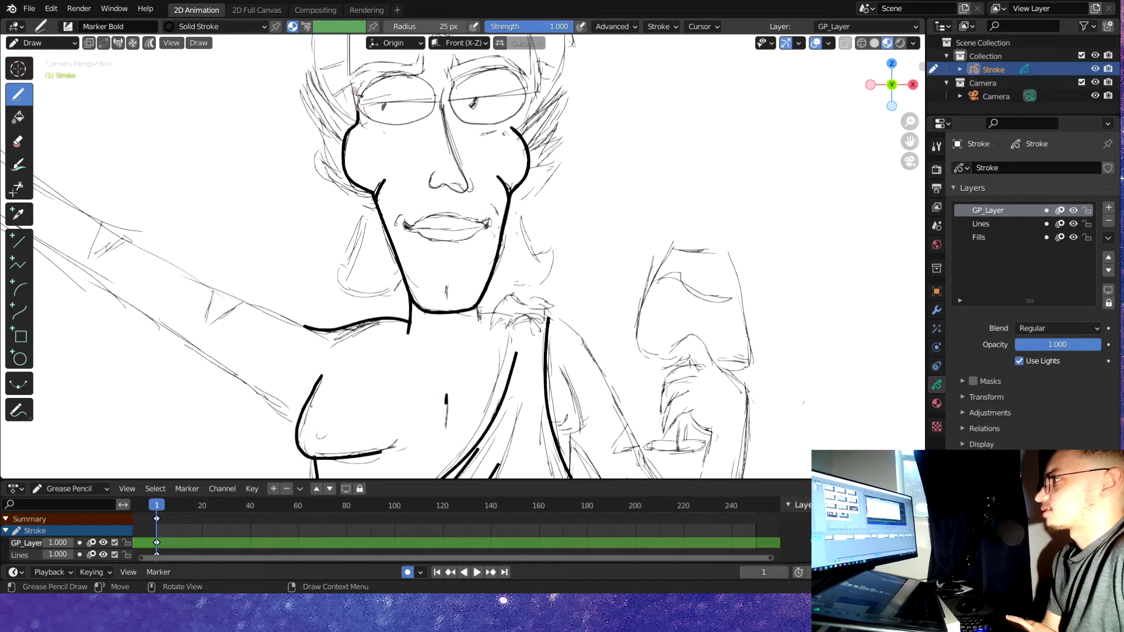
middle_click_drag(354, 91, 359, 285, "shift")
key("ctrl+z")
left_click_drag(352, 193, 364, 286)
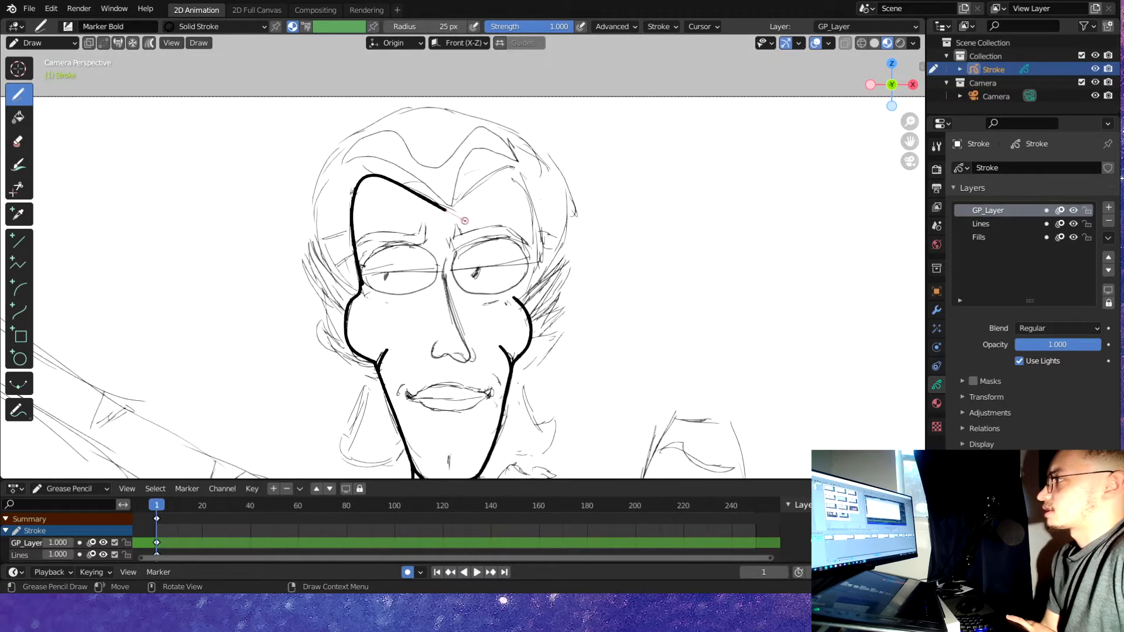
left_click_drag(465, 220, 519, 161)
scroll(510, 312, "up", 1)
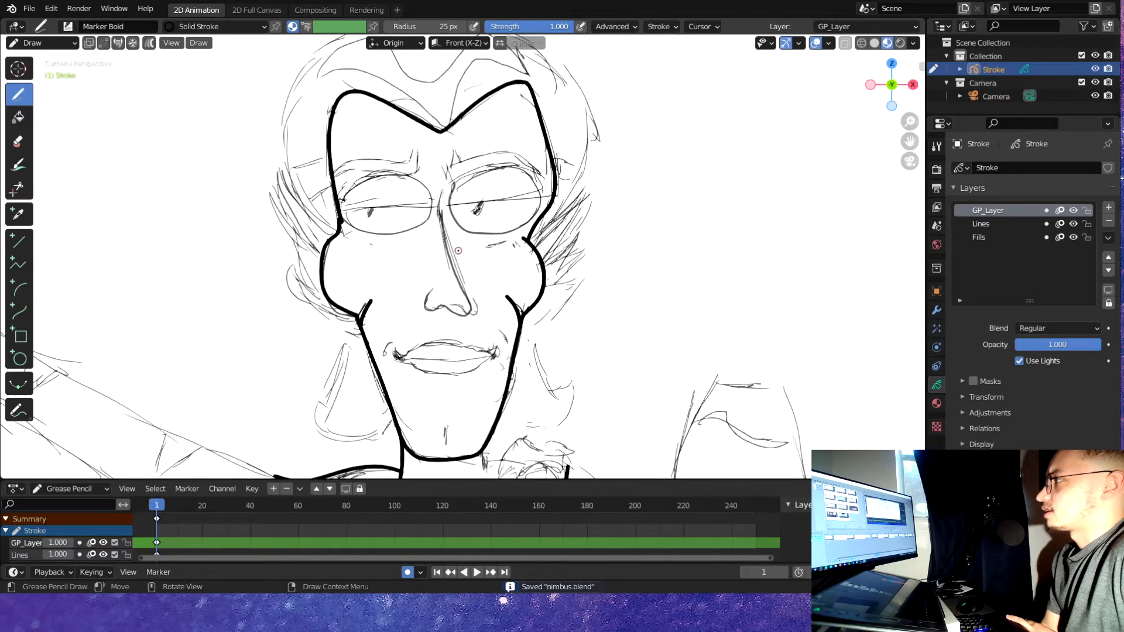
Ink the nose, plus the eye with its lid and pupil and the eyebrow on the outstretched arm's side
left_click_drag(434, 285, 430, 309)
left_click_drag(447, 174, 468, 304)
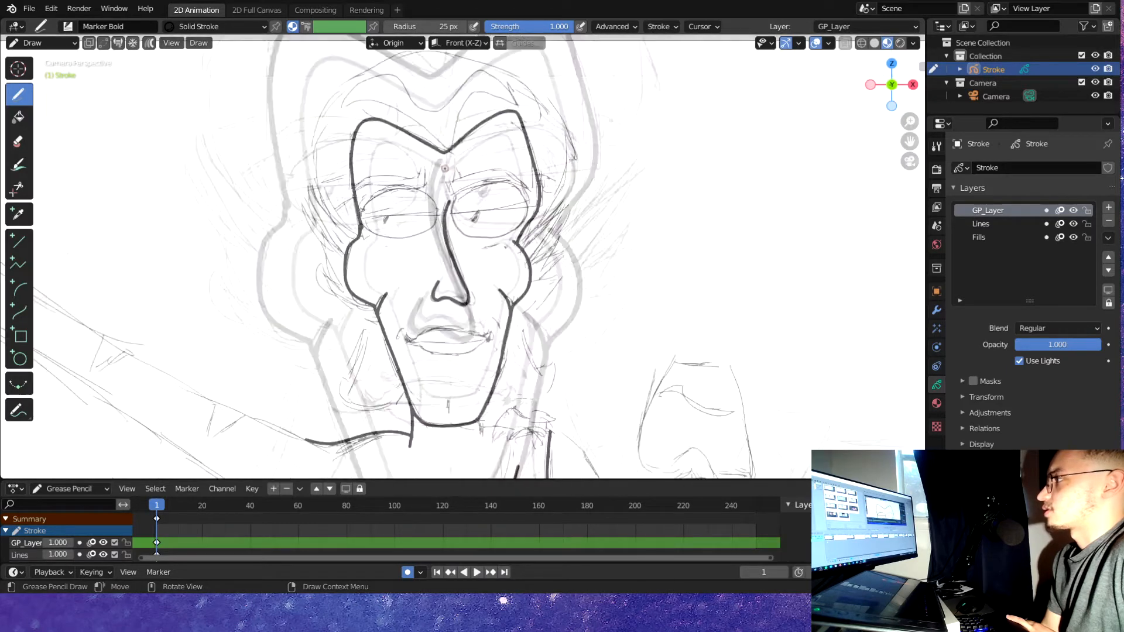
scroll(468, 304, "up", 5)
mouse_move(343, 224)
left_mouse_down()
mouse_move(367, 191)
mouse_move(344, 222)
mouse_move(412, 238)
left_mouse_up()
left_click_drag(325, 413, 339, 435)
scroll(337, 436, "down", 2)
left_click_drag(319, 318, 335, 296)
mouse_move(409, 293)
left_mouse_down()
mouse_move(436, 280)
mouse_move(436, 316)
left_mouse_up()
mouse_move(442, 307)
left_mouse_down()
mouse_move(324, 310)
mouse_move(314, 327)
left_mouse_up()
Ink the curled hair locks on both sides of the jaw and the rounded outline of the head's hair
scroll(328, 328, "down", 7)
scroll(453, 183, "up", 4)
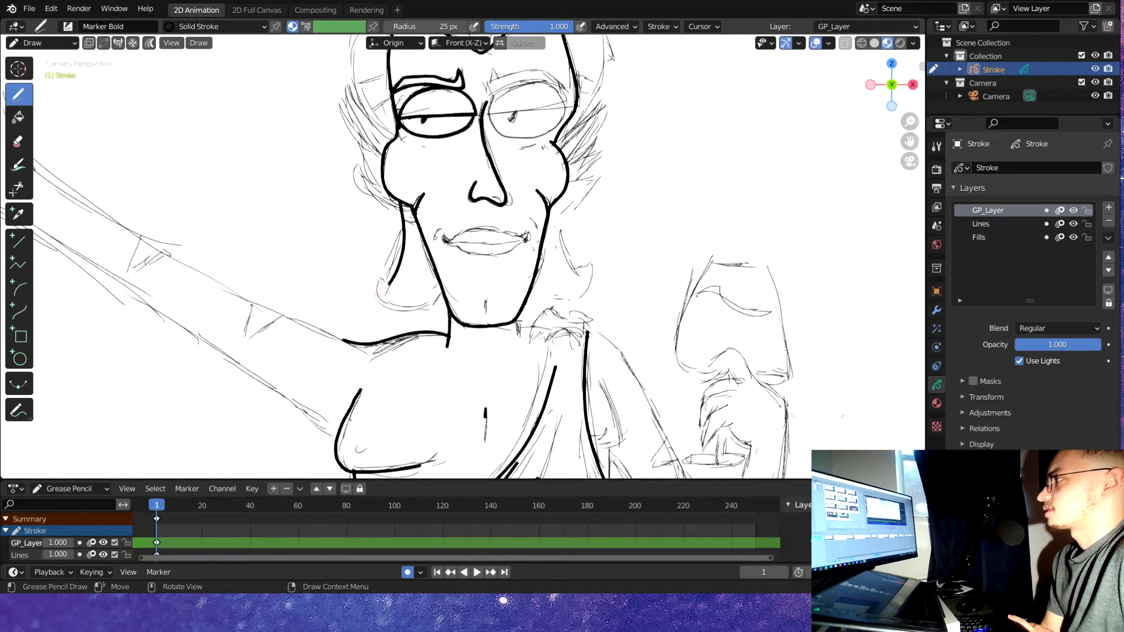
scroll(462, 263, "down", 2)
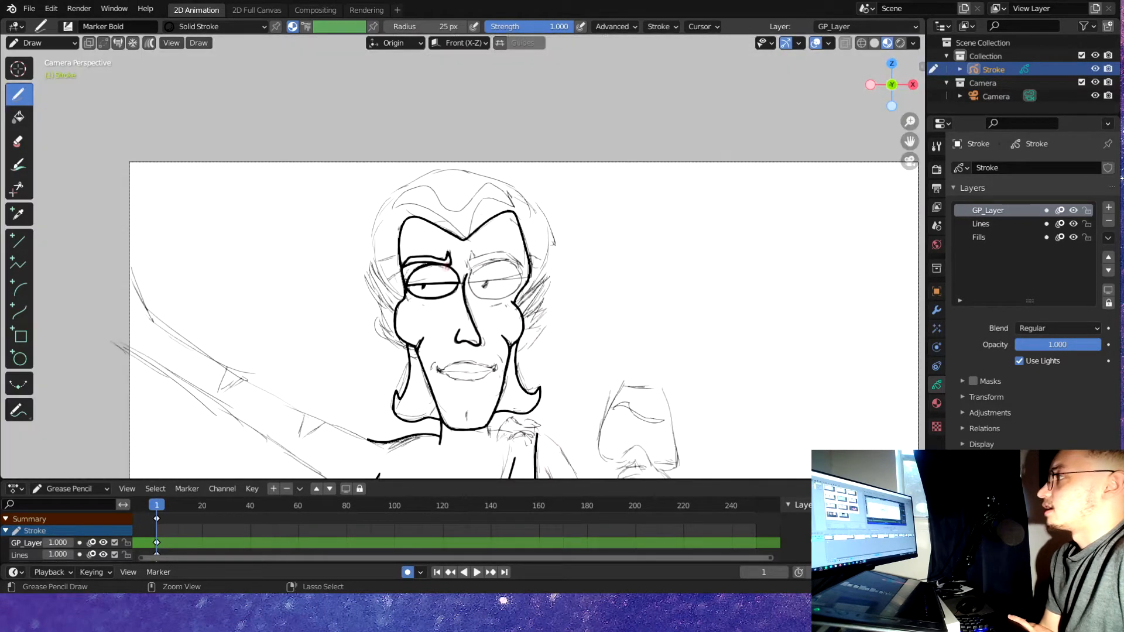
mouse_move(384, 304)
left_mouse_down()
mouse_move(476, 151)
mouse_move(572, 240)
left_mouse_up()
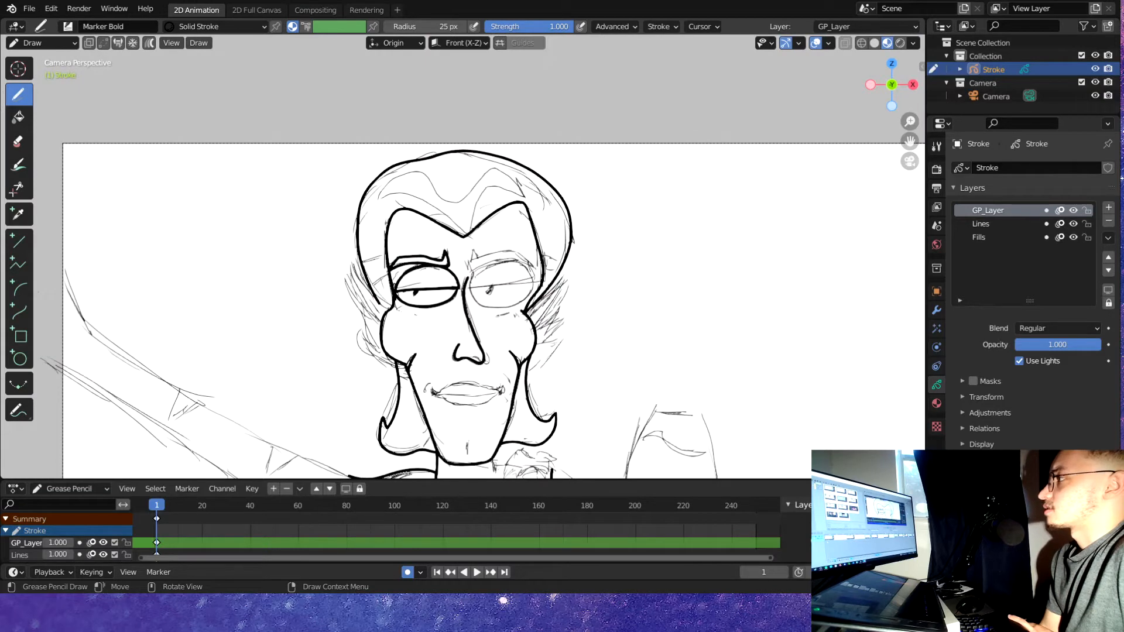
Ink the remaining eyebrow and eye, add lashes to both eyes, and save the file
scroll(464, 256, "up", 5)
mouse_move(473, 287)
left_mouse_down()
mouse_move(491, 237)
mouse_move(626, 248)
mouse_move(489, 274)
left_mouse_up()
scroll(468, 281, "down", 7)
left_click_drag(629, 252, 483, 282)
scroll(469, 281, "up", 6)
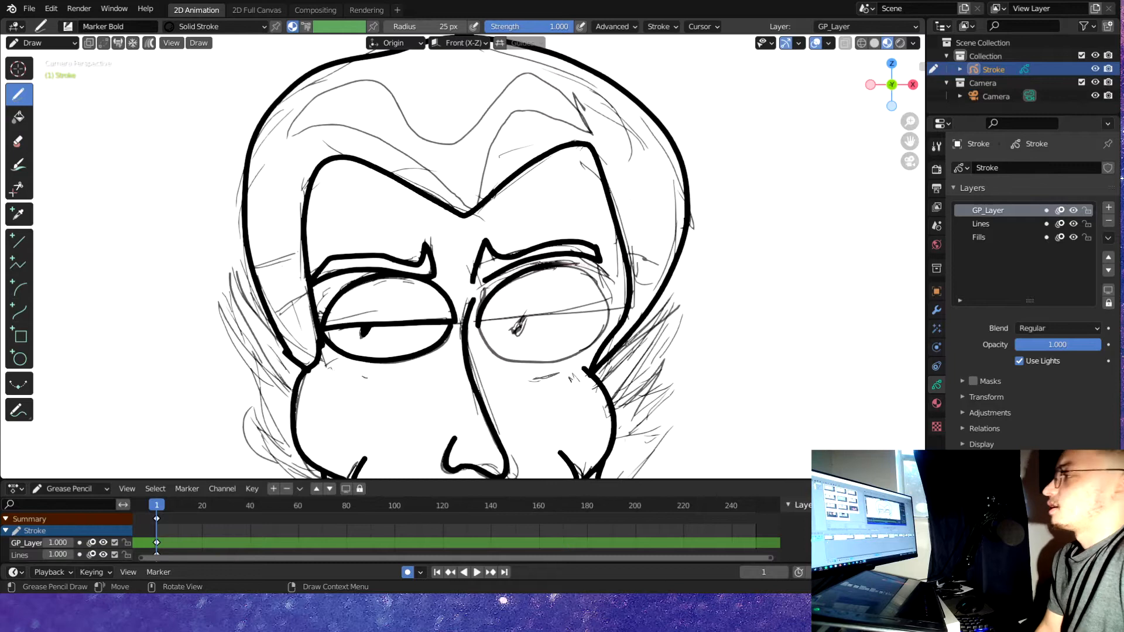
mouse_move(608, 311)
left_mouse_down()
mouse_move(477, 320)
mouse_move(509, 356)
mouse_move(609, 315)
left_mouse_up()
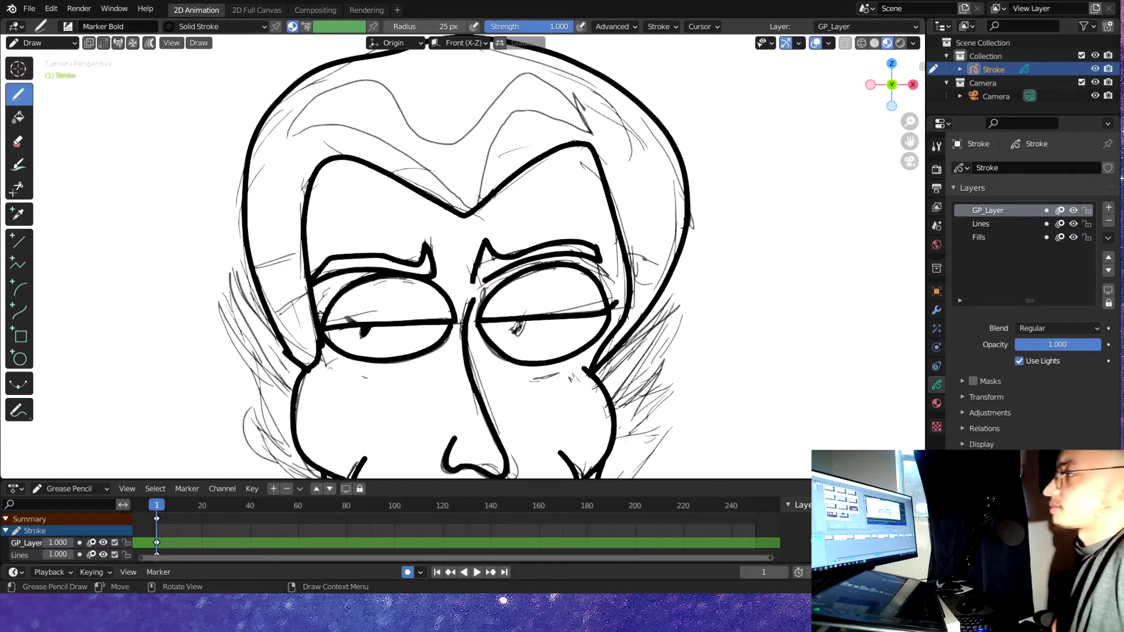
left_click_drag(328, 310, 354, 321)
scroll(462, 316, "down", 6)
scroll(462, 316, "up", 6)
left_click_drag(594, 303, 579, 316)
scroll(526, 325, "down", 6)
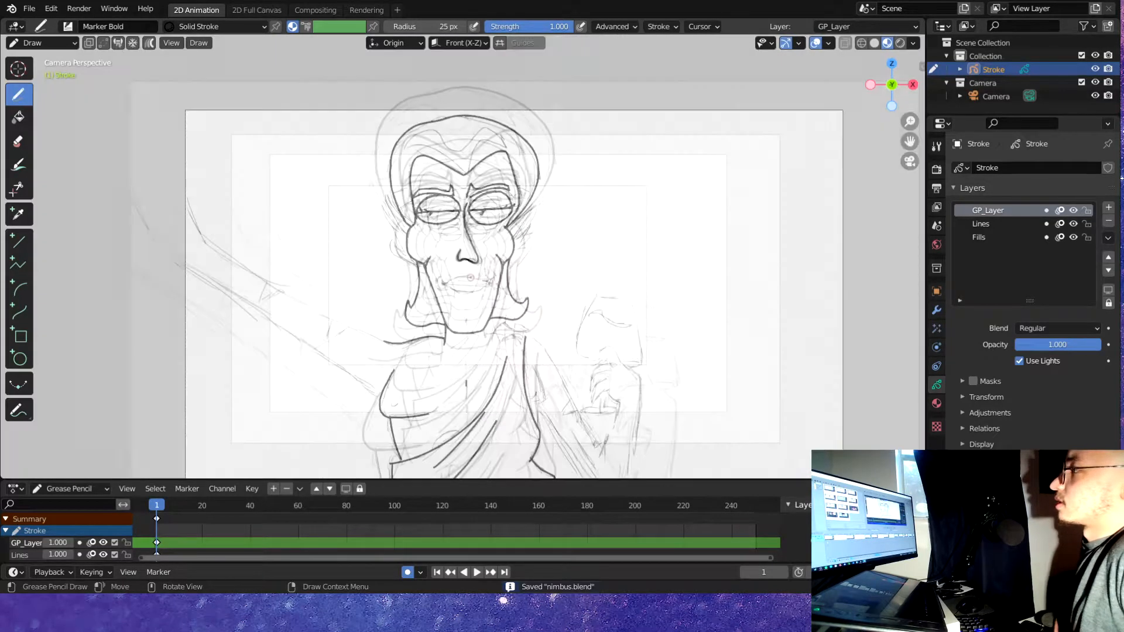
Ink the lips and the pointed hair tufts on both sides of the head, and save the file
scroll(429, 321, "up", 5)
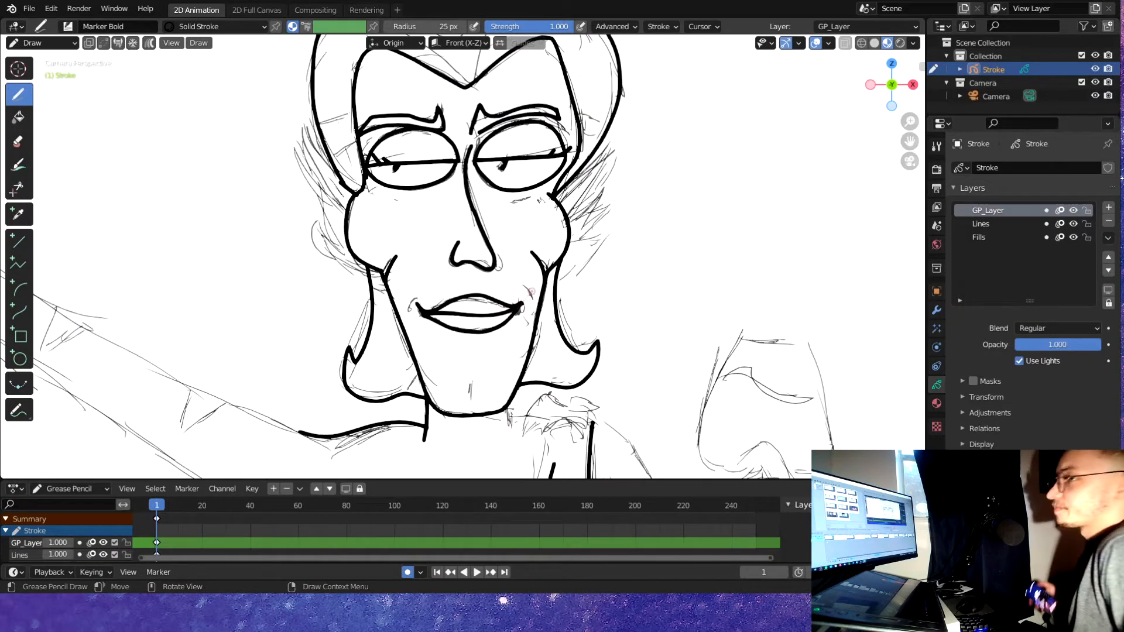
scroll(531, 291, "up", 1)
middle_click_drag(531, 291, 631, 396, "shift")
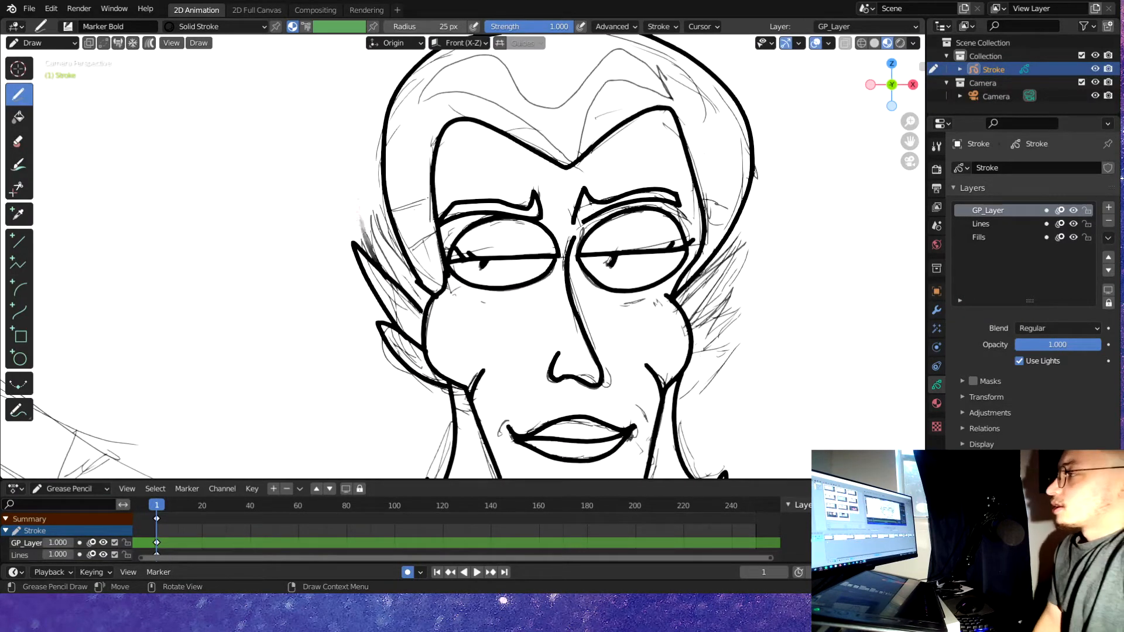
key("Home")
key("ctrl+s")
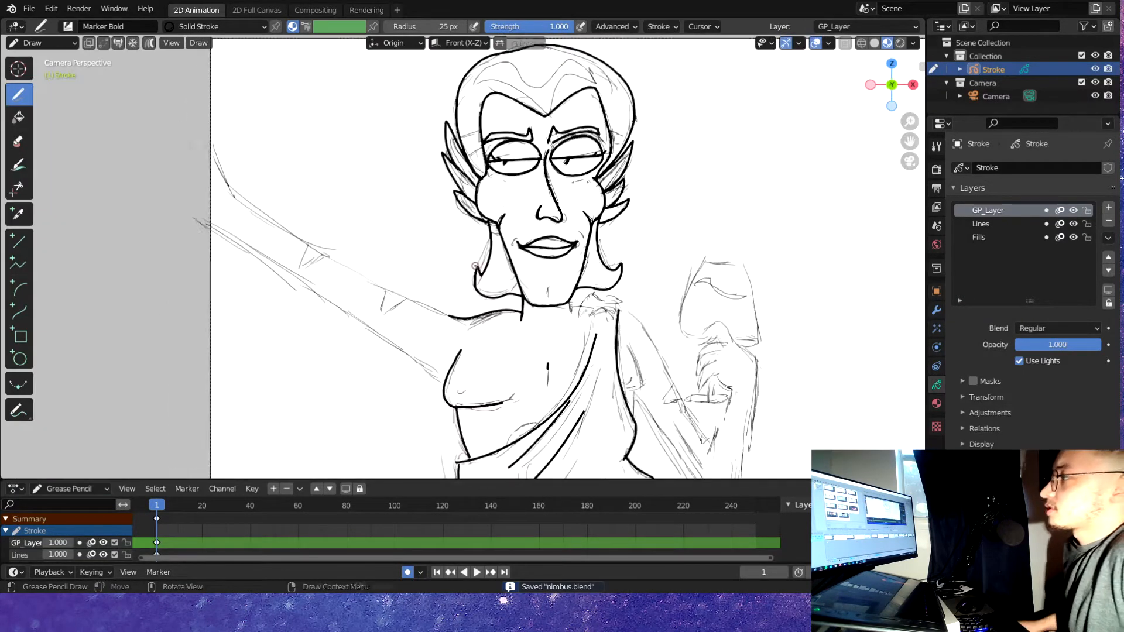
Ink both edges of the outstretched arm and the hips, cleaning up the line end at the armpit with the eraser
scroll(451, 462, "up", 5)
key("e")
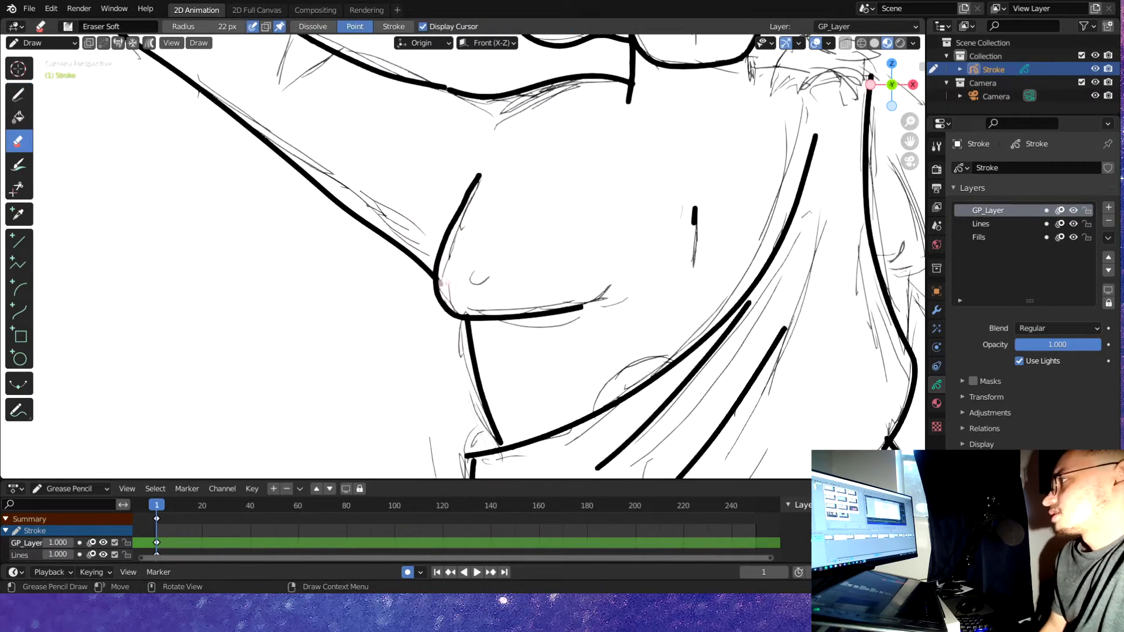
key("d")
key("Home")
scroll(520, 208, "up", 3)
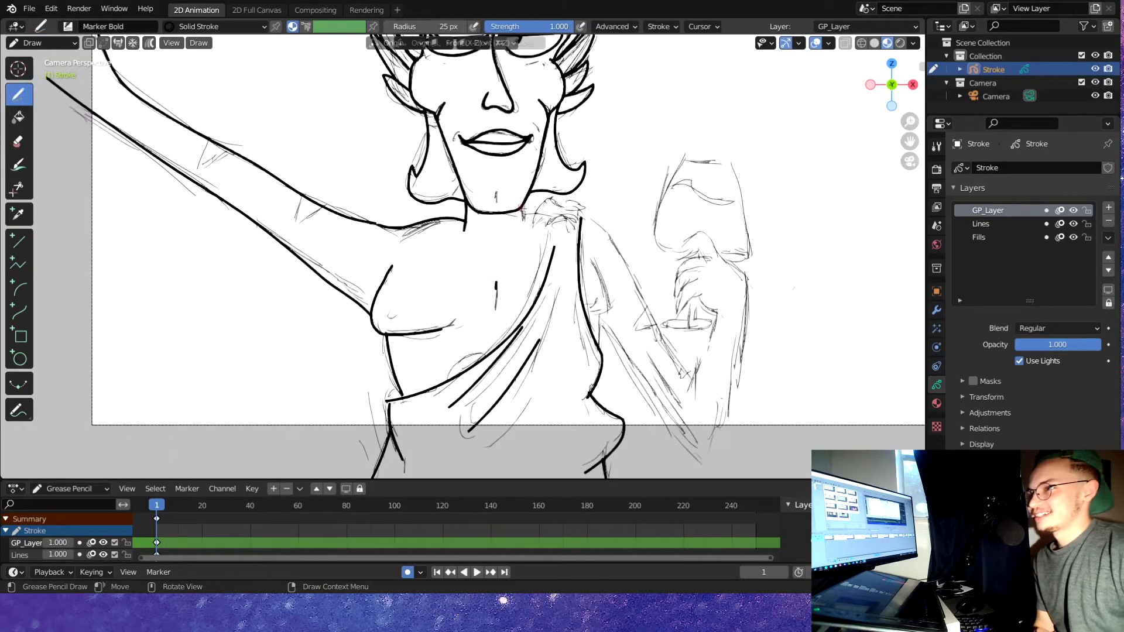
Ink the toga knot at the shoulder, the creases on the outstretched arm and the raised arm down to the elbow
left_click_drag(522, 209, 555, 199)
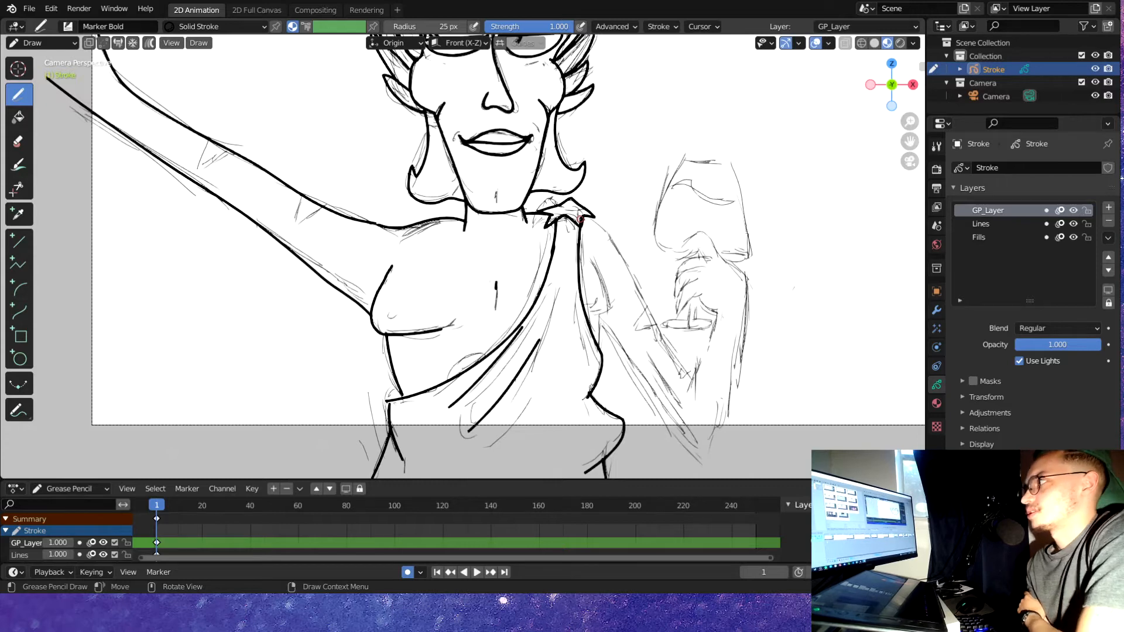
scroll(580, 219, "up", 3)
scroll(579, 219, "down", 4)
mouse_move(644, 117)
middle_mouse_down("shift")
mouse_move(909, 160)
mouse_move(585, 71)
middle_mouse_up("shift")
scroll(544, 263, "down", 5)
middle_click_drag(543, 263, 541, 286, "shift")
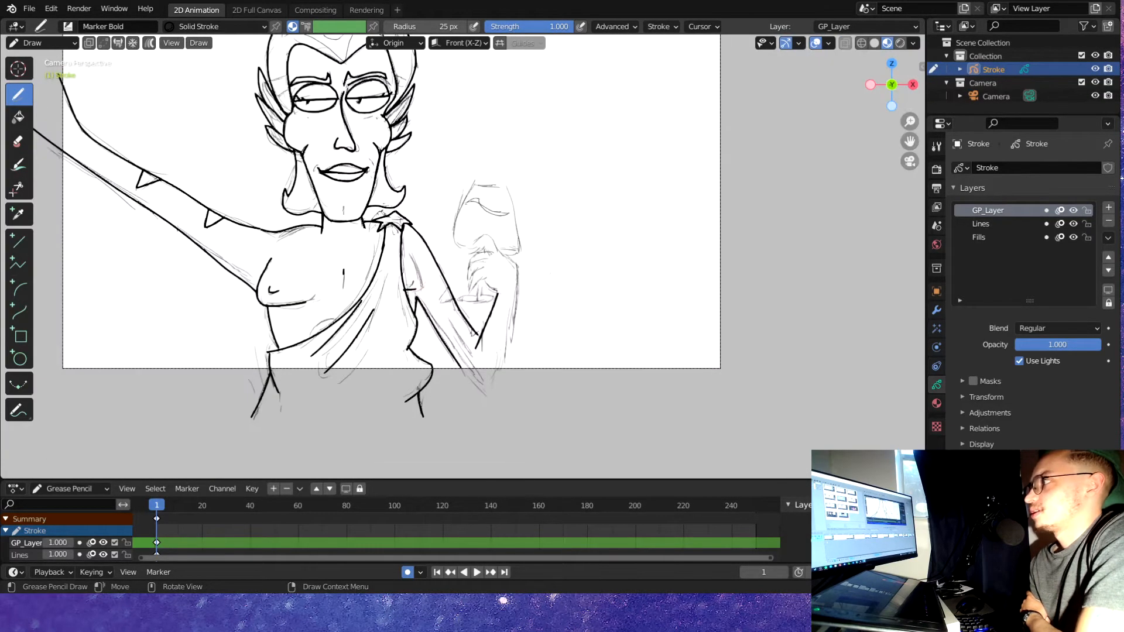
Ink the raised hand and the wine glass it holds, following the sketch lines
scroll(462, 257, "up", 5)
scroll(463, 258, "down", 8)
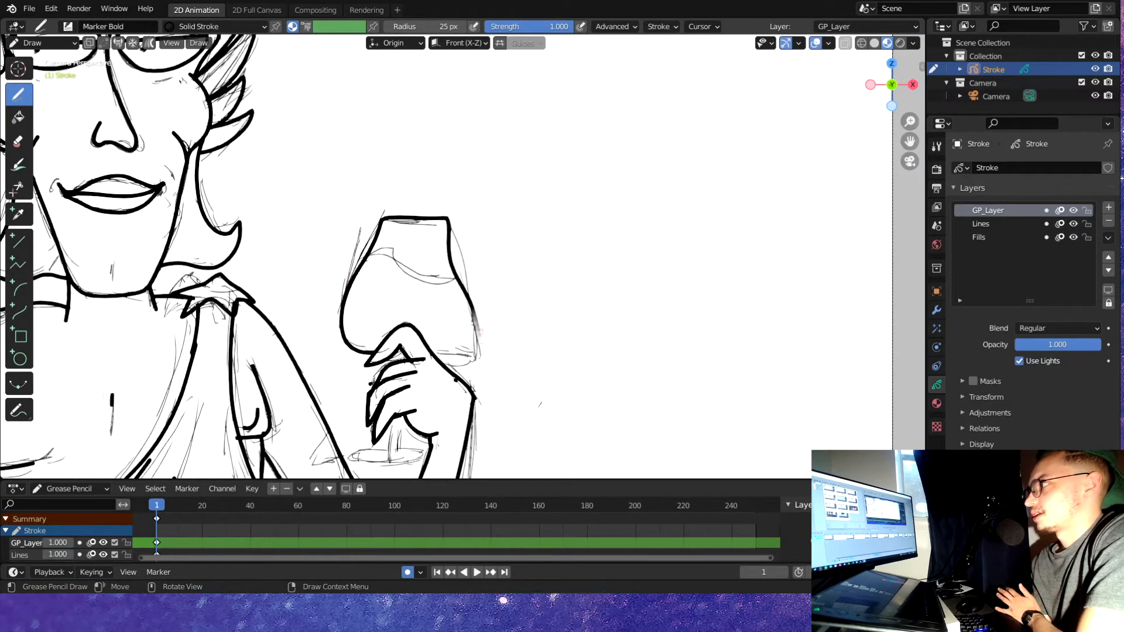
left_click_drag(460, 283, 477, 363)
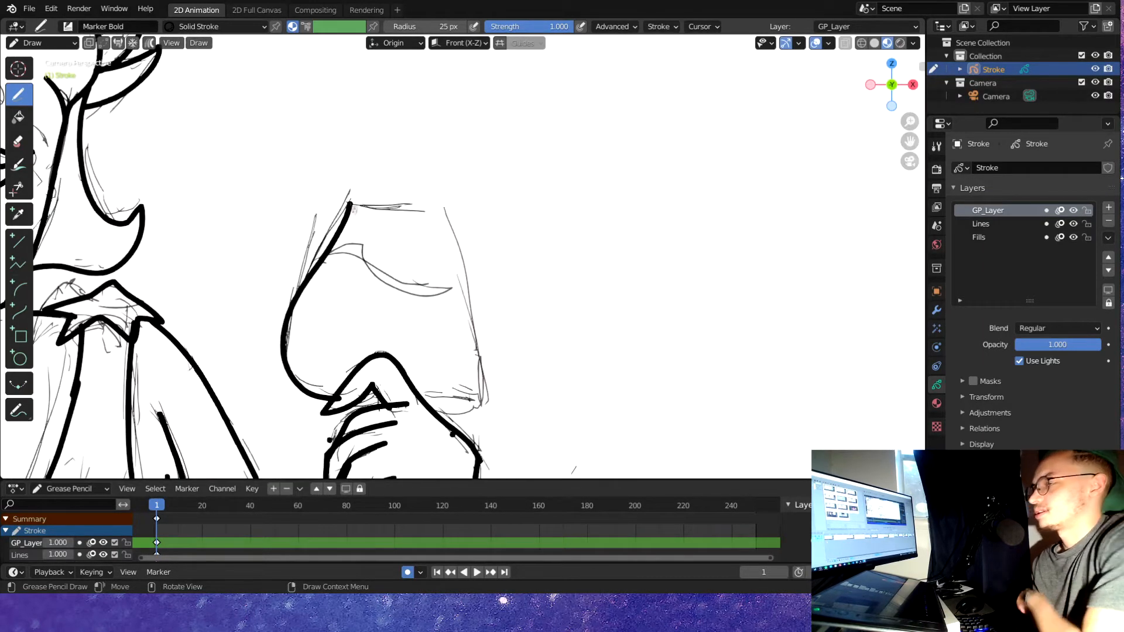
left_click_drag(475, 275, 481, 398)
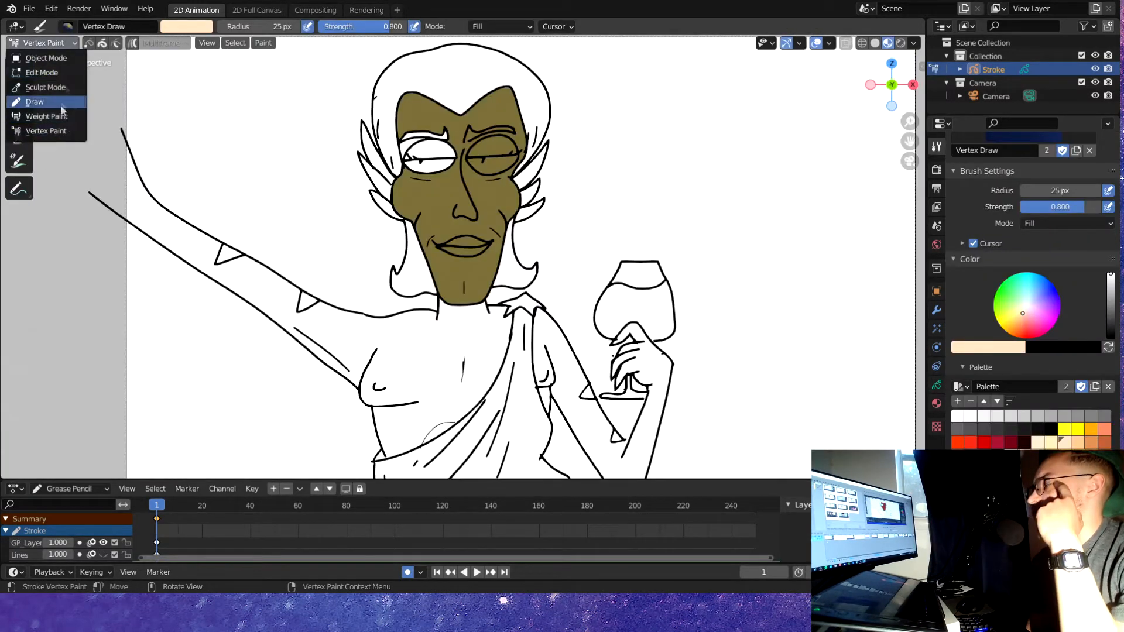
Fill the hair, face and ear tufts, and vertex paint them dark grey, skin tone and dark red, with one eye purple and yellow
left_click(34, 102)
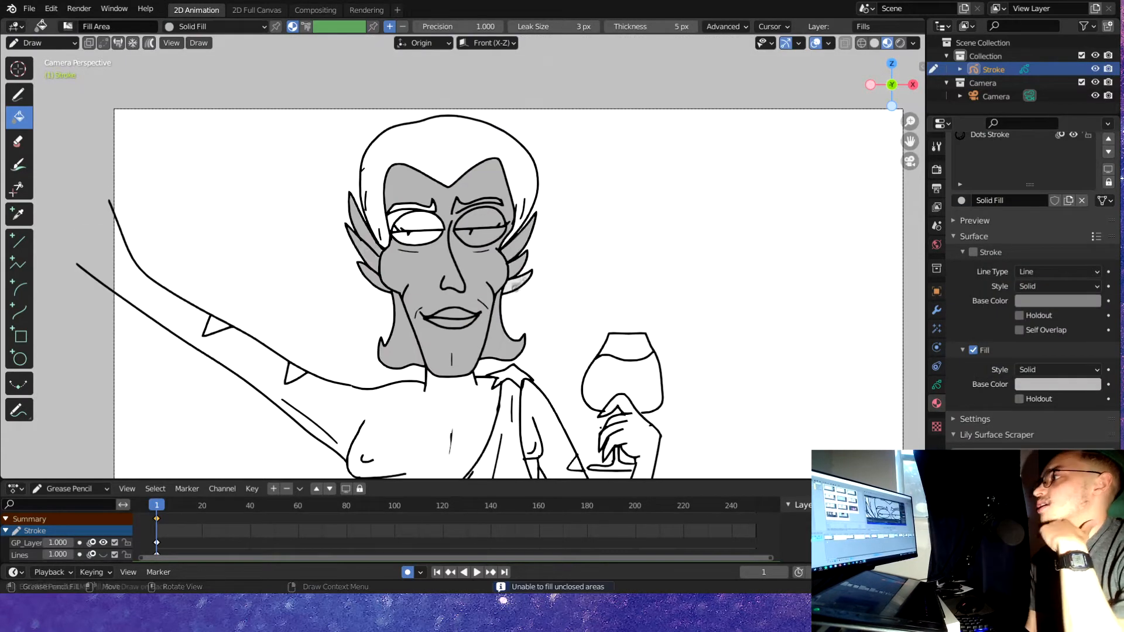
scroll(515, 285, "up", 10)
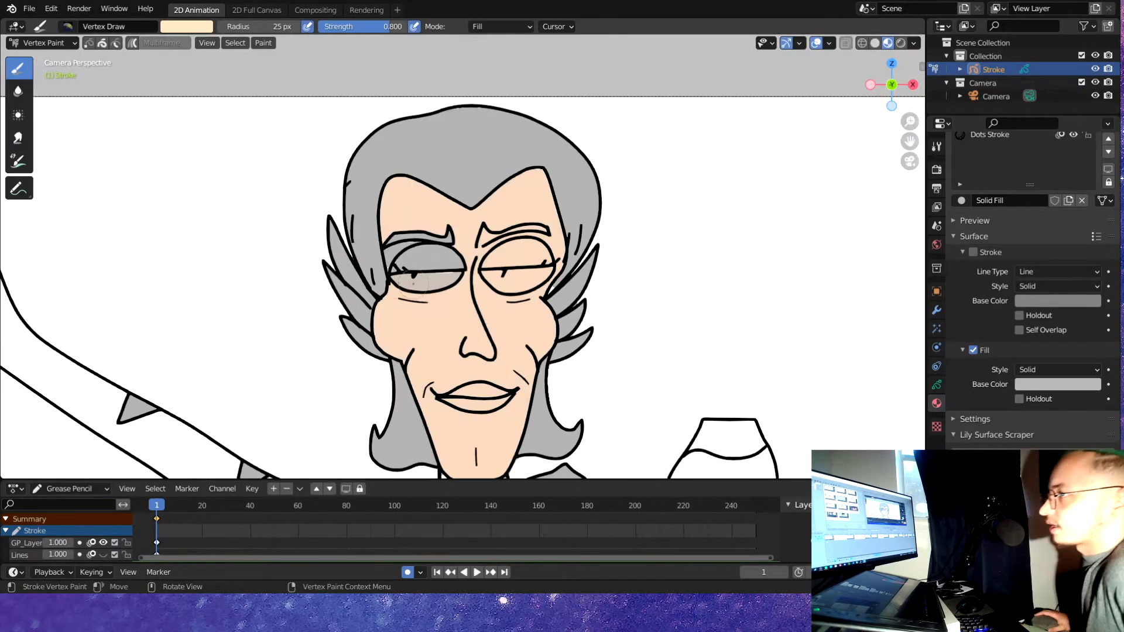
left_click(936, 310)
left_click(937, 146)
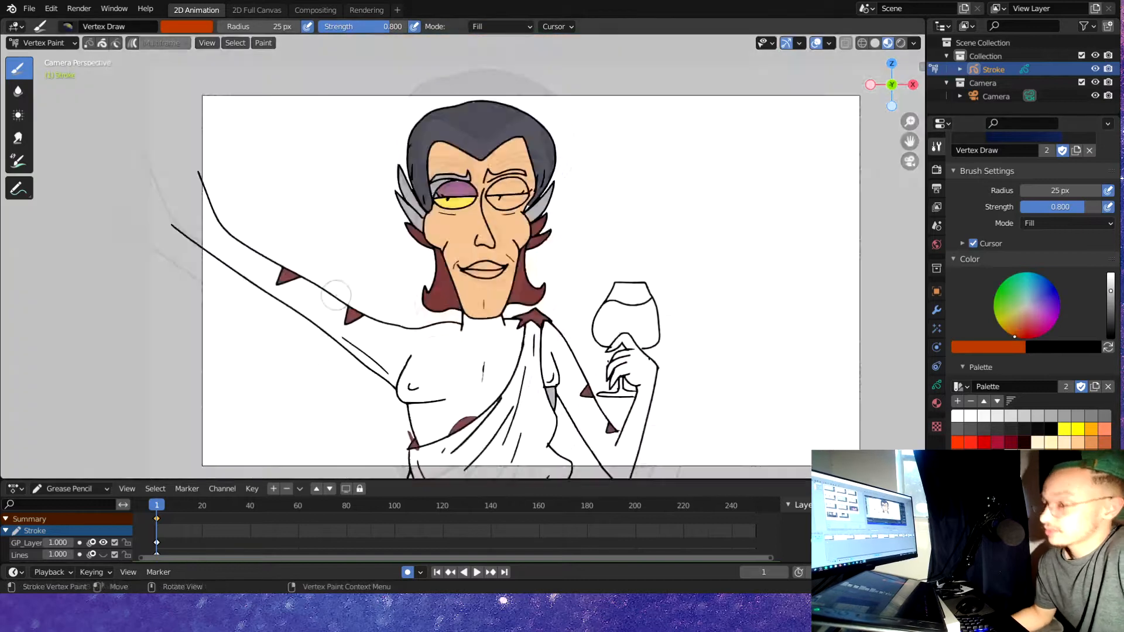
Create separate fill materials in Draw Mode and color the eyelids purple, the eyes yellow with green shading and the lips grey-blue
left_click(42, 43)
left_click(35, 103)
left_click(936, 403)
left_click(1057, 377)
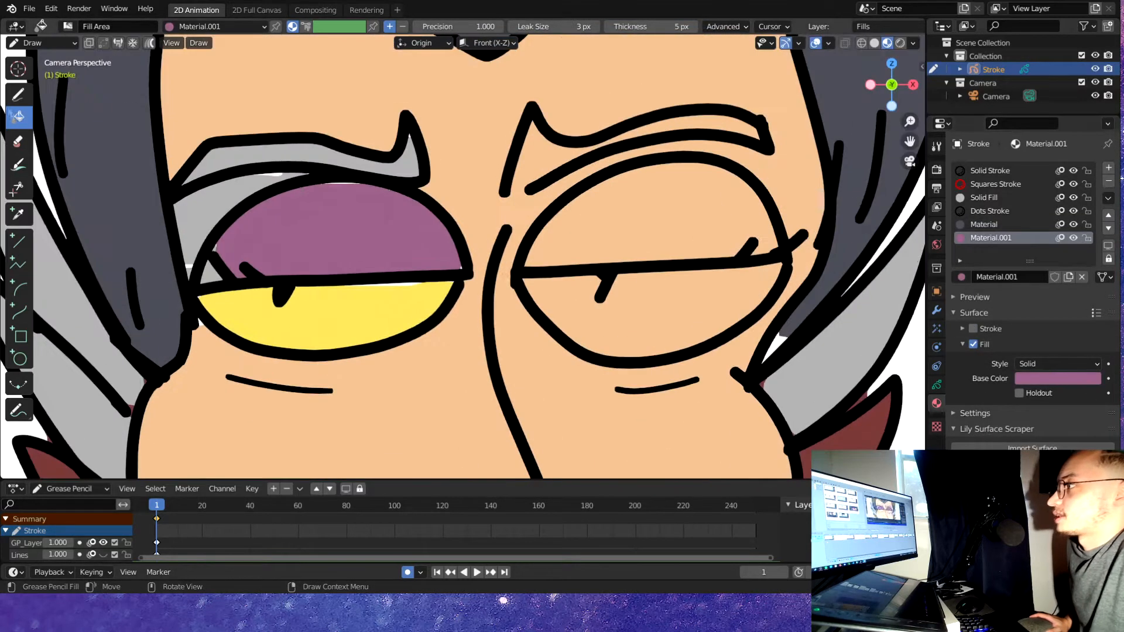
left_click(542, 224)
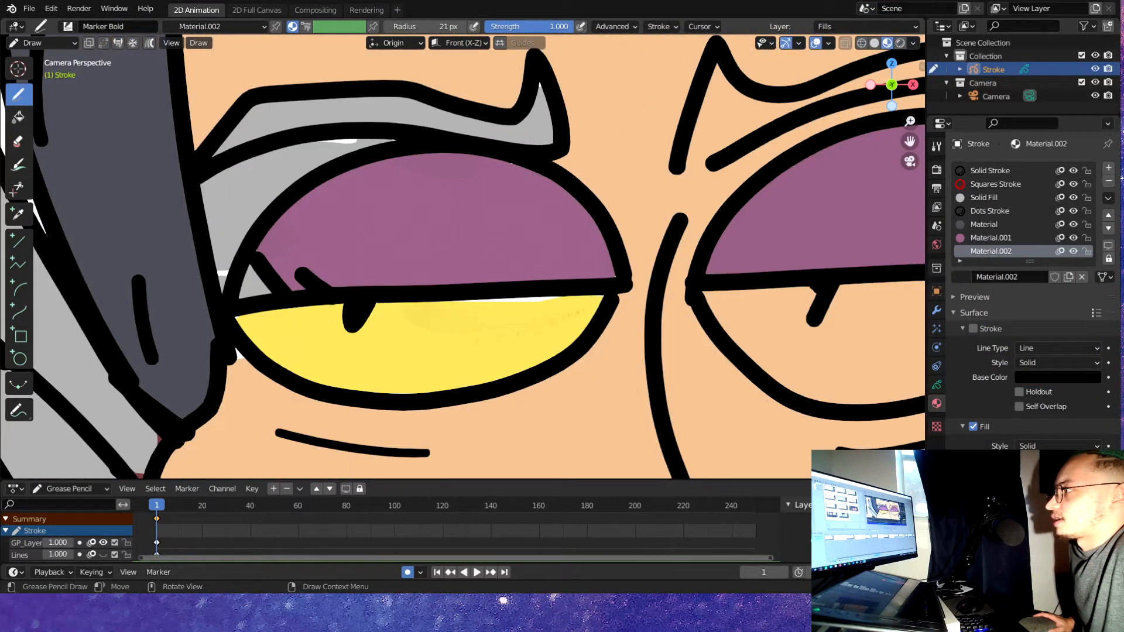
scroll(578, 289, "down", 2)
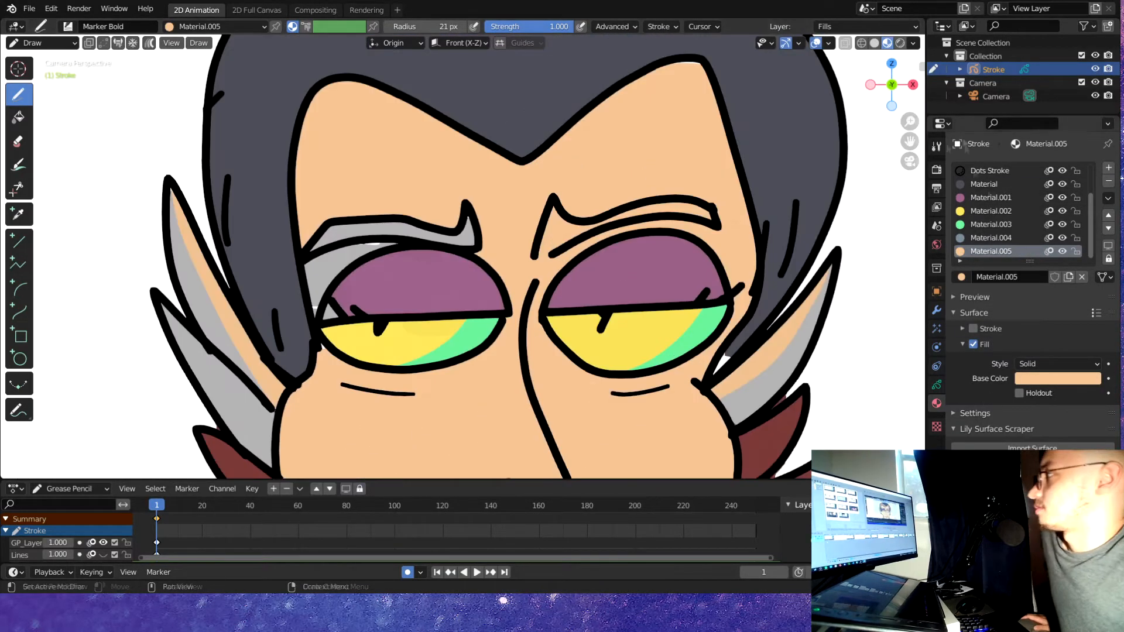
scroll(463, 256, "up", 3)
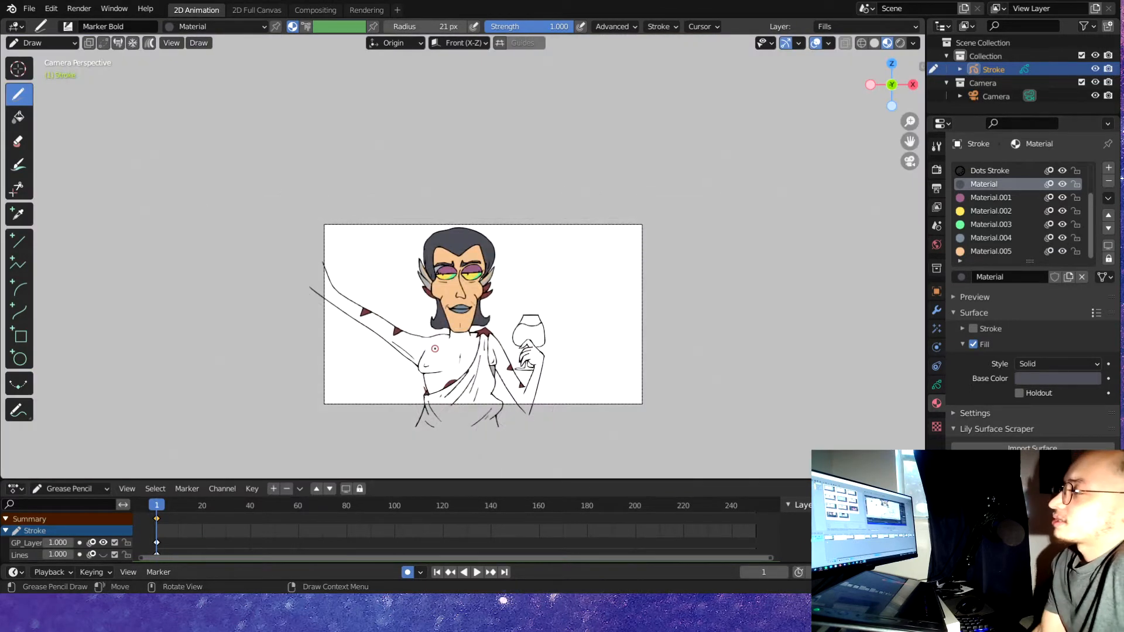
Paint the torso, arms and glass-holding hand in skin tone with Material.005, and fill the wine dark red
scroll(446, 391, "up", 7)
left_click(990, 251)
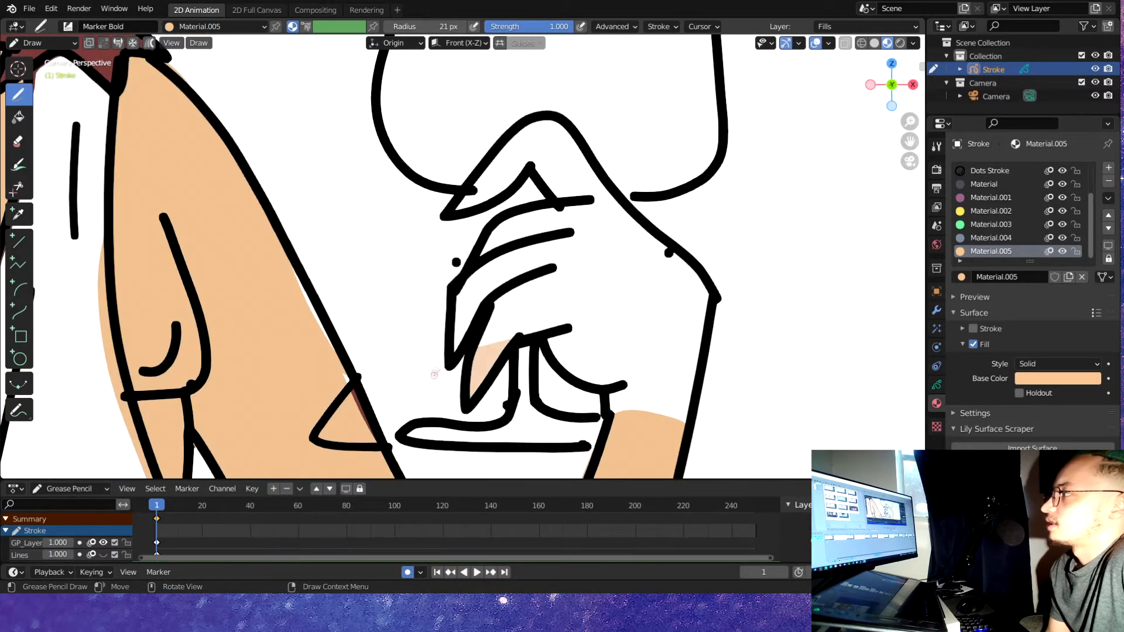
left_click_drag(469, 328, 538, 222)
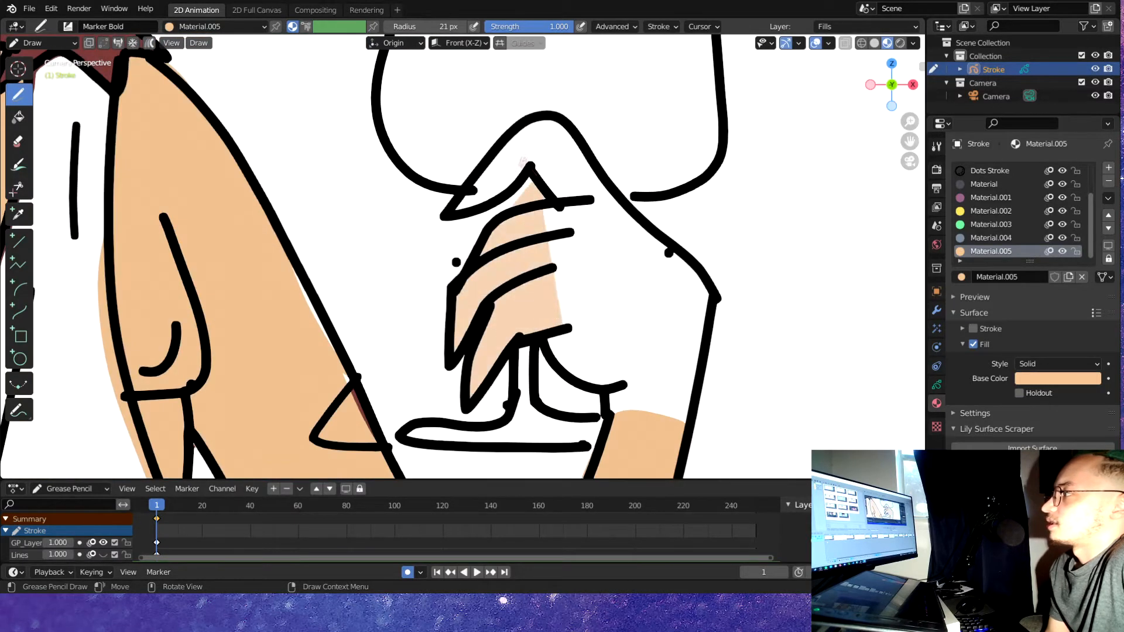
mouse_move(498, 176)
left_mouse_down()
mouse_move(614, 263)
mouse_move(673, 398)
left_mouse_up()
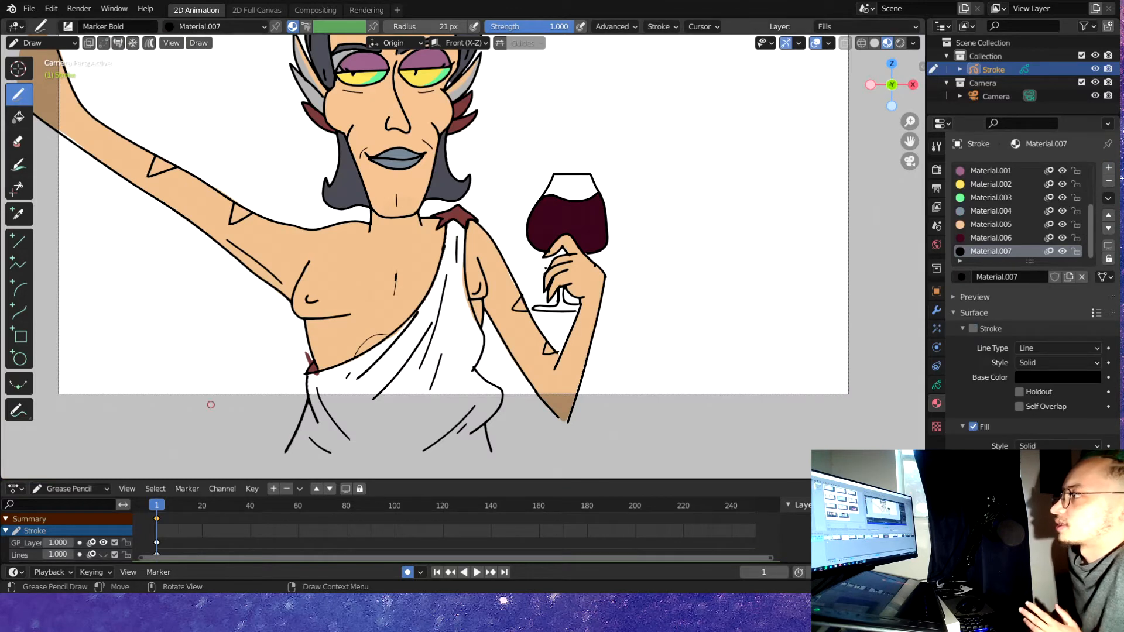
Set Material.007 to golden yellow, fill the toga with it and erase the stray red color at its waist edge
scroll(211, 404, "down", 2)
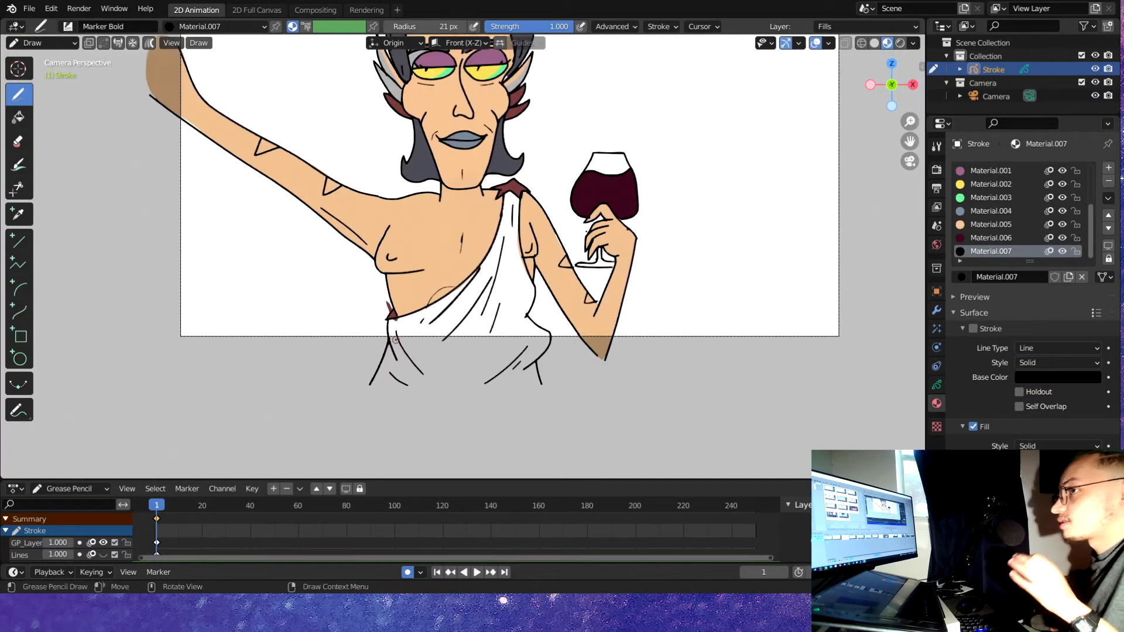
left_click(1057, 377)
left_click(1010, 332)
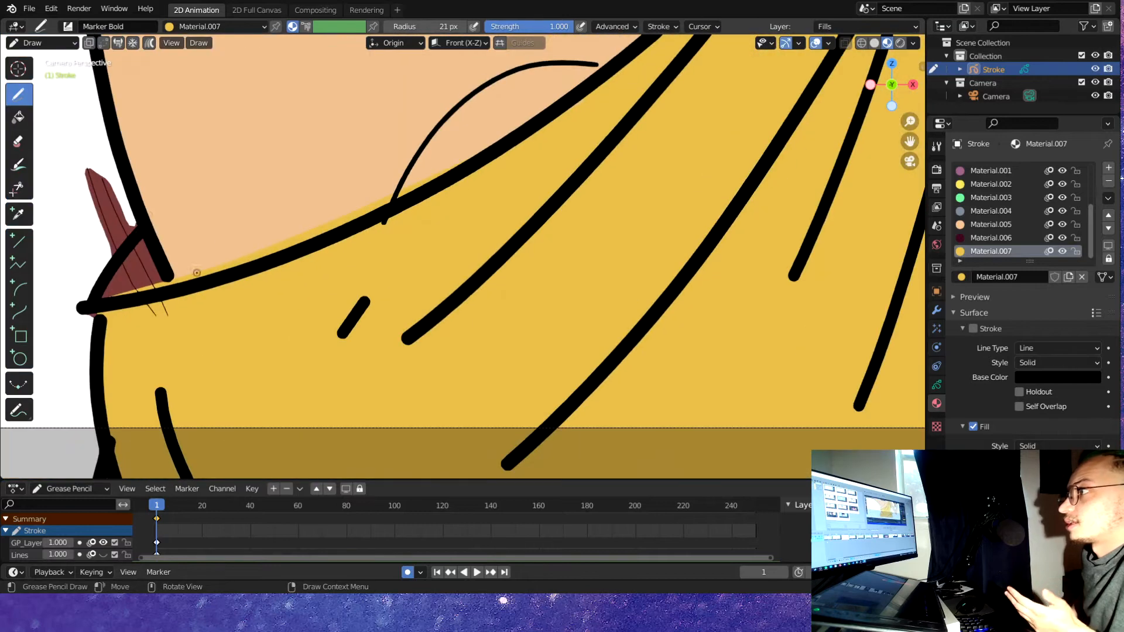
left_click(18, 140)
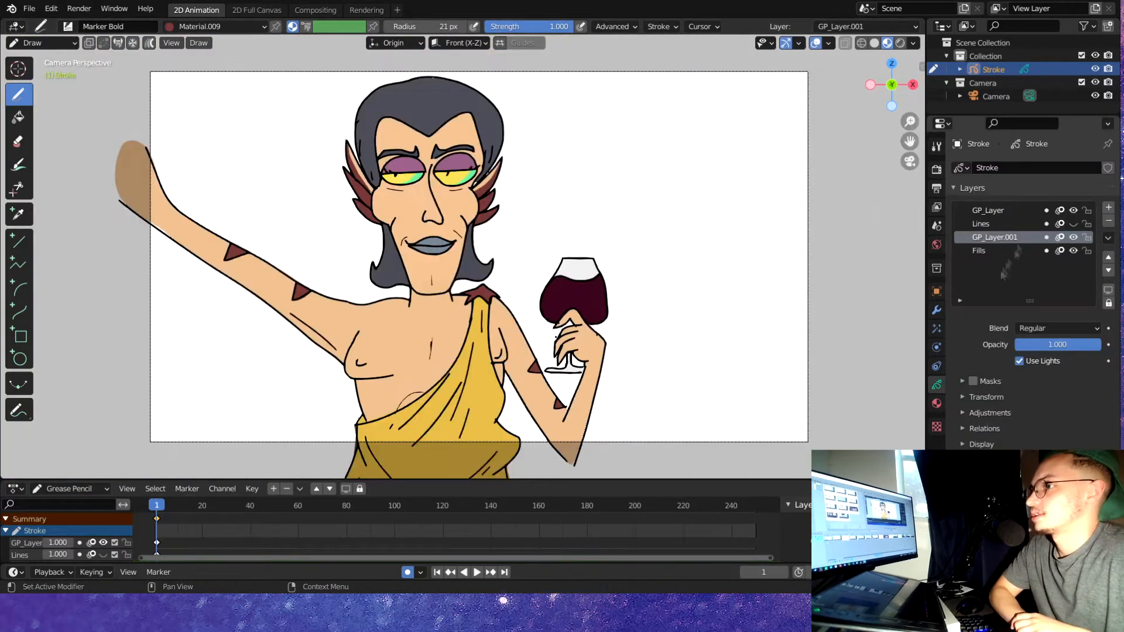
Change the new layer's blend mode, name the layer shade, paint shadows in the toga's folds and save the file
left_click(1058, 328)
left_click(1048, 342)
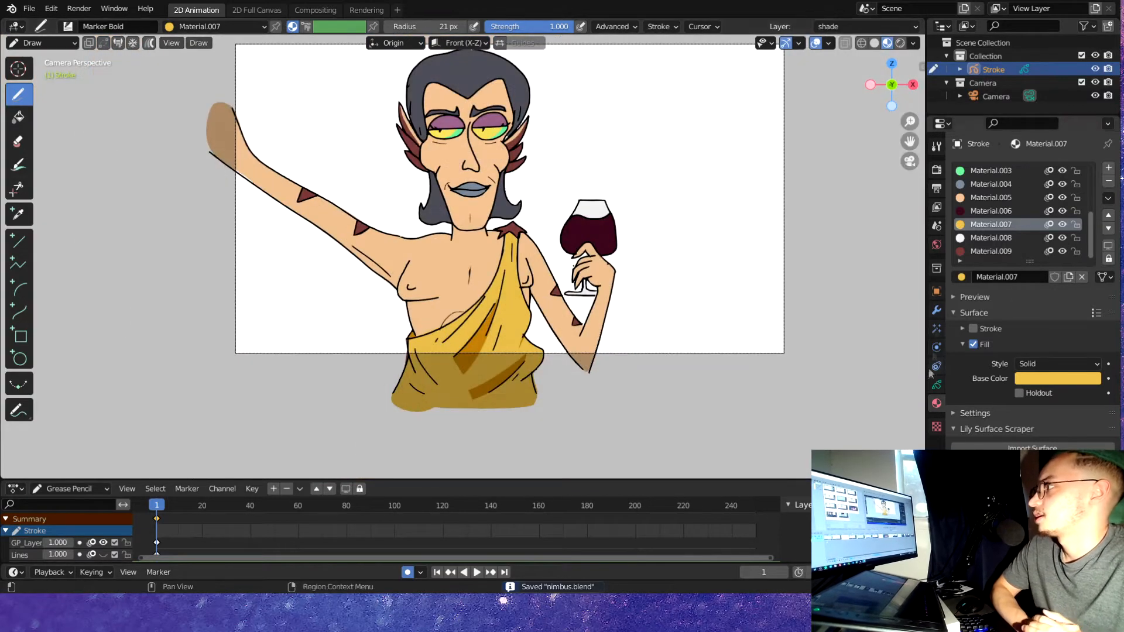
Create a layer named add with Add blending and paint highlights on the toga folds and the arms' undersides
left_click(937, 385)
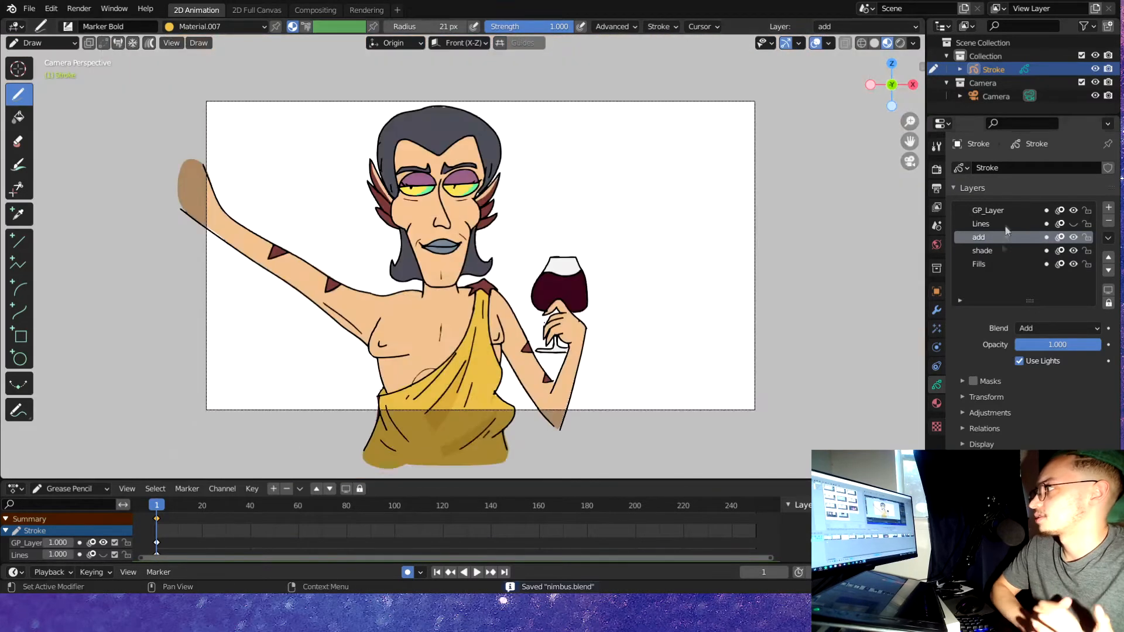
left_click(937, 403)
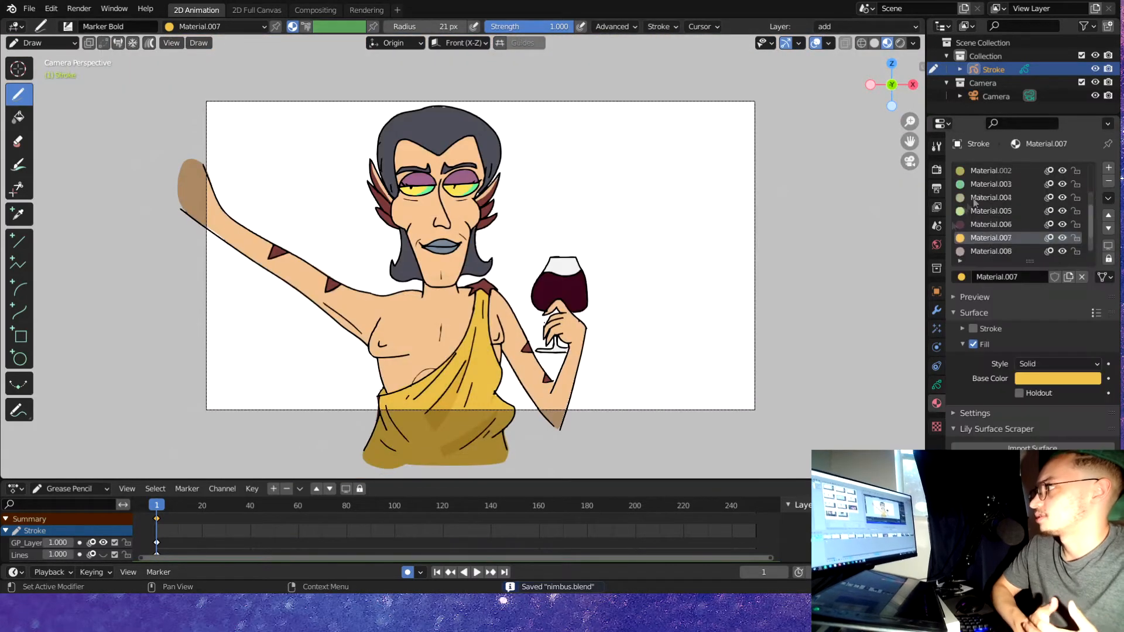
left_click(990, 251)
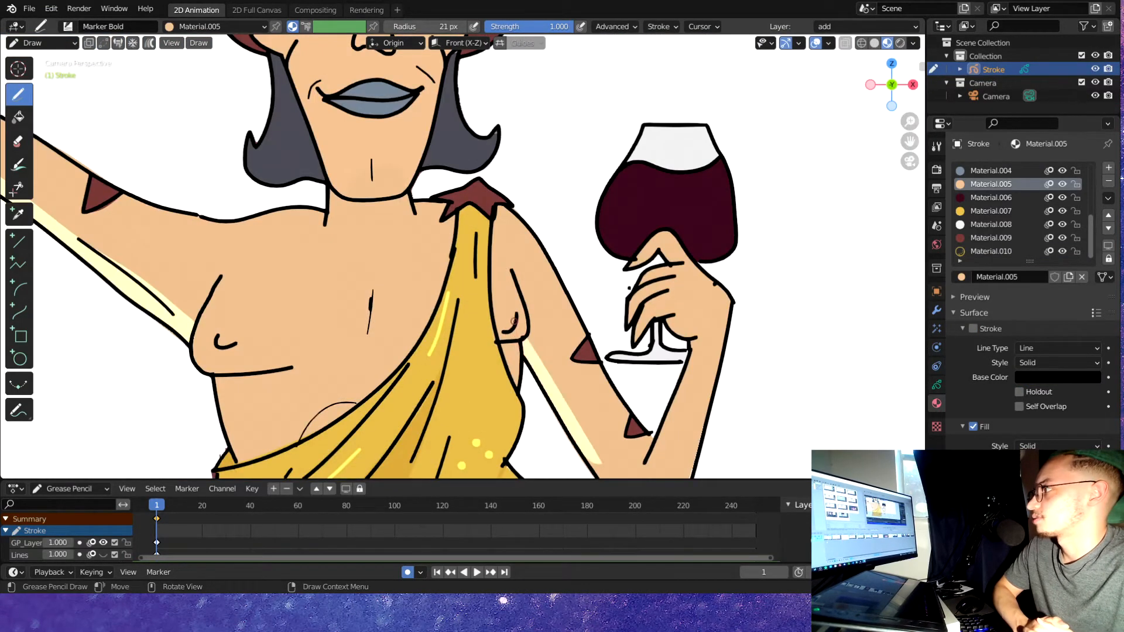
Paint a wavy highlight across the top of the hair with Material.004 on the add layer, and save the file
scroll(514, 321, "down", 2)
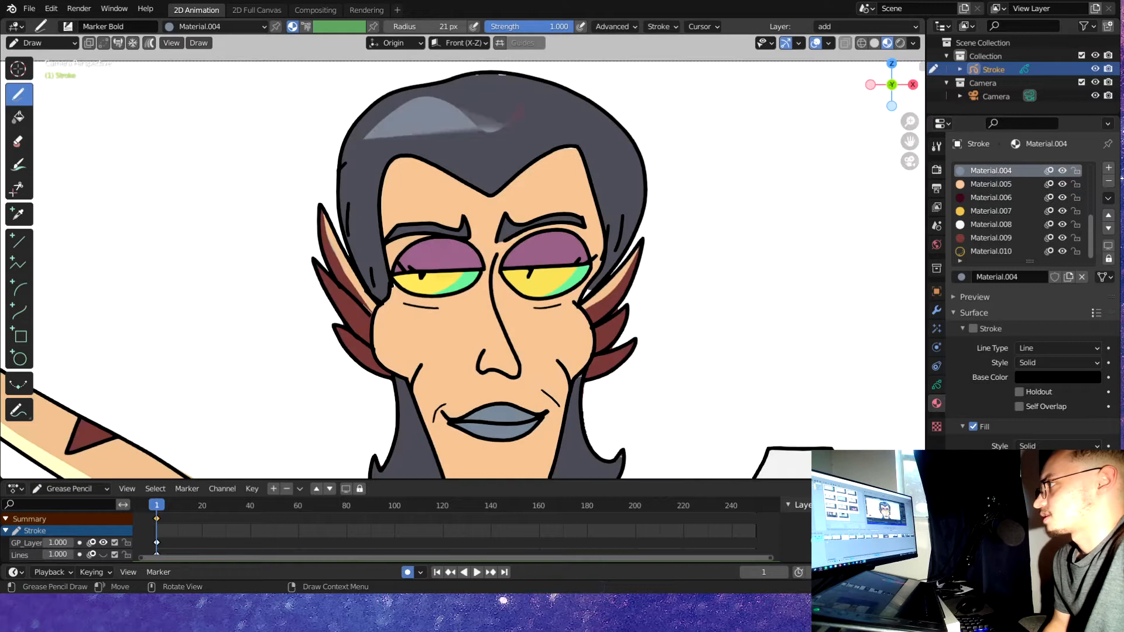
key("Home")
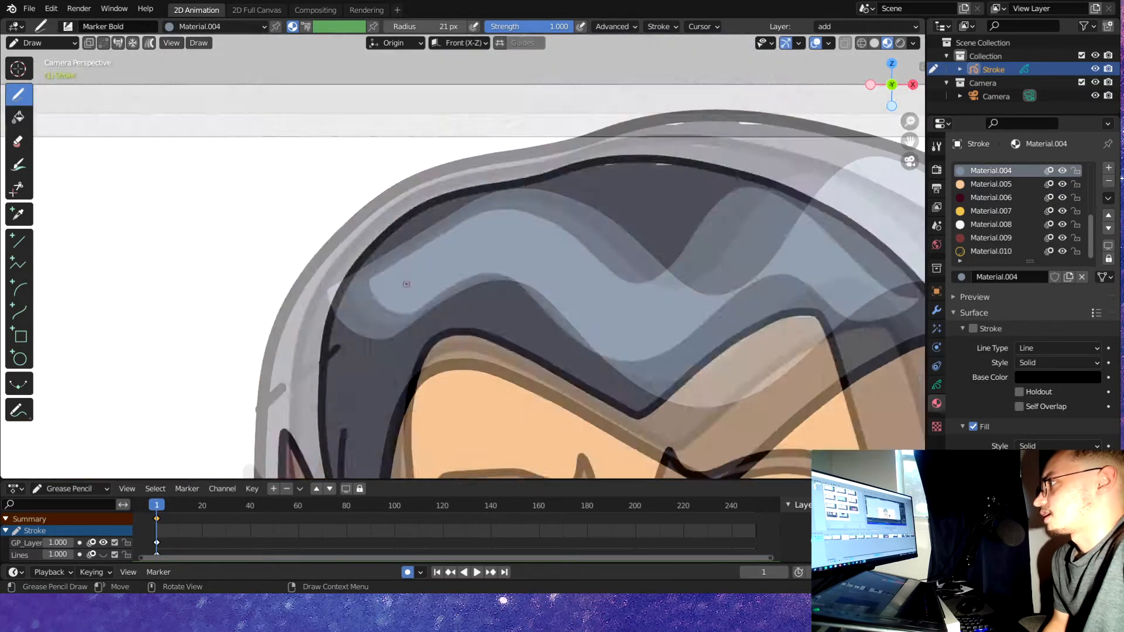
key("ctrl+s")
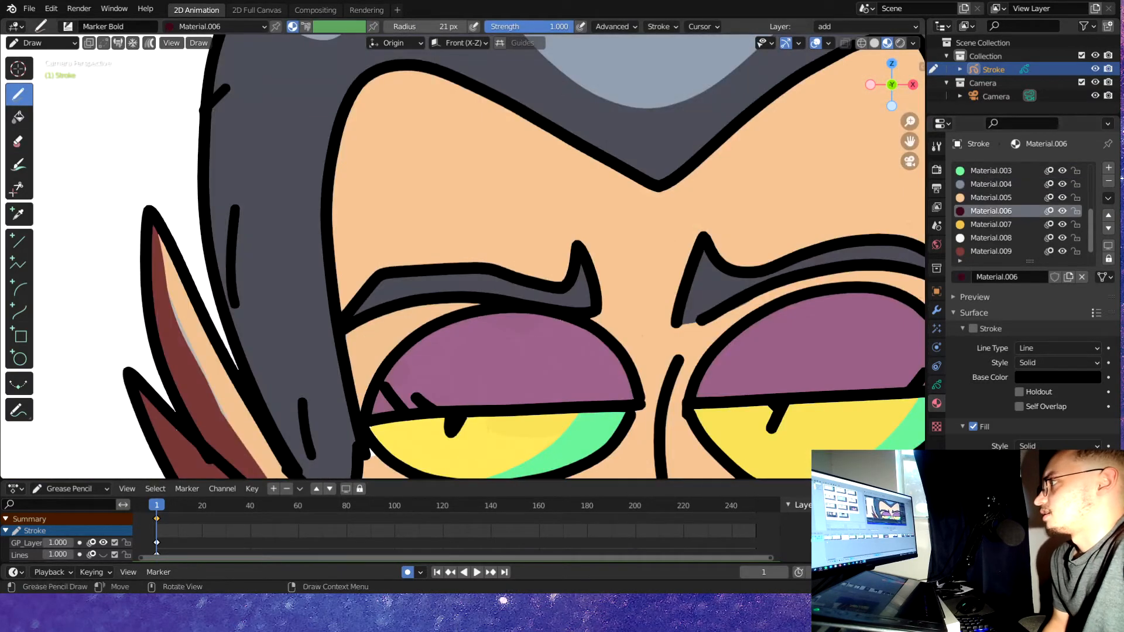
key("Home")
key("ctrl+s")
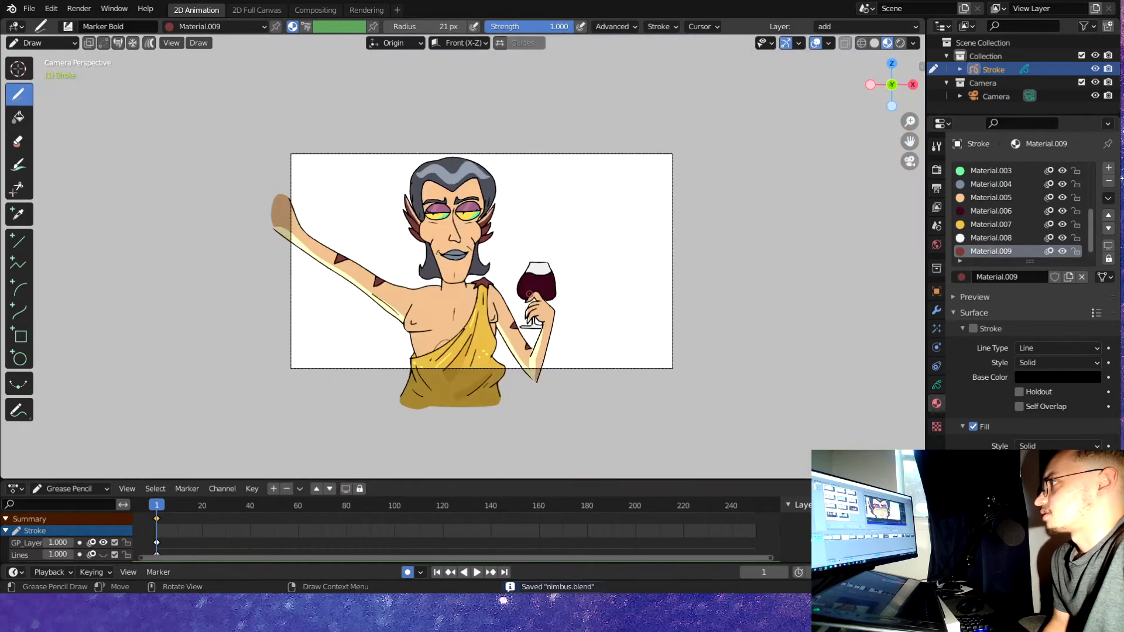
Paint highlights on the eyelids, lips and face, and darken Material.011 to a blue that tints the face highlight pink
scroll(463, 258, "up", 8)
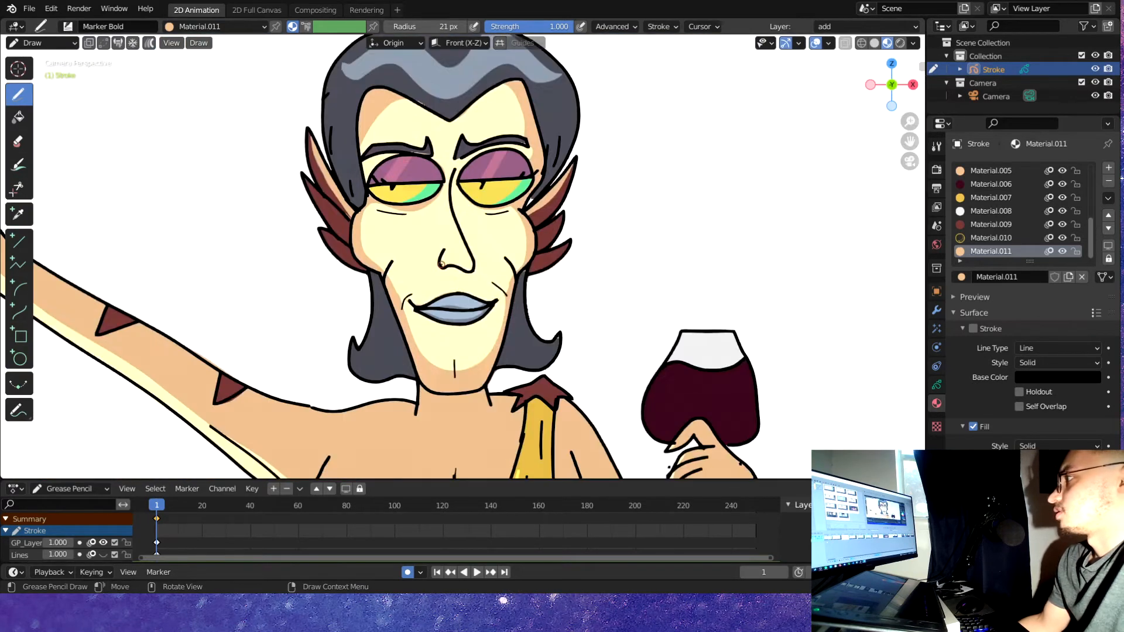
left_click(1057, 376)
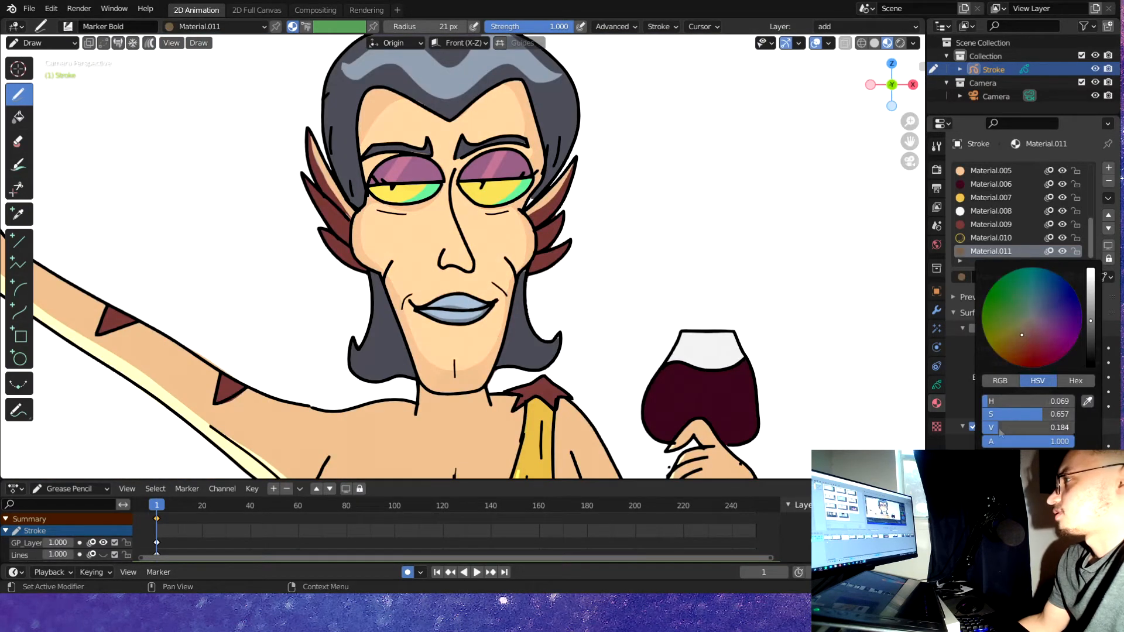
left_click_drag(1030, 430, 1017, 331)
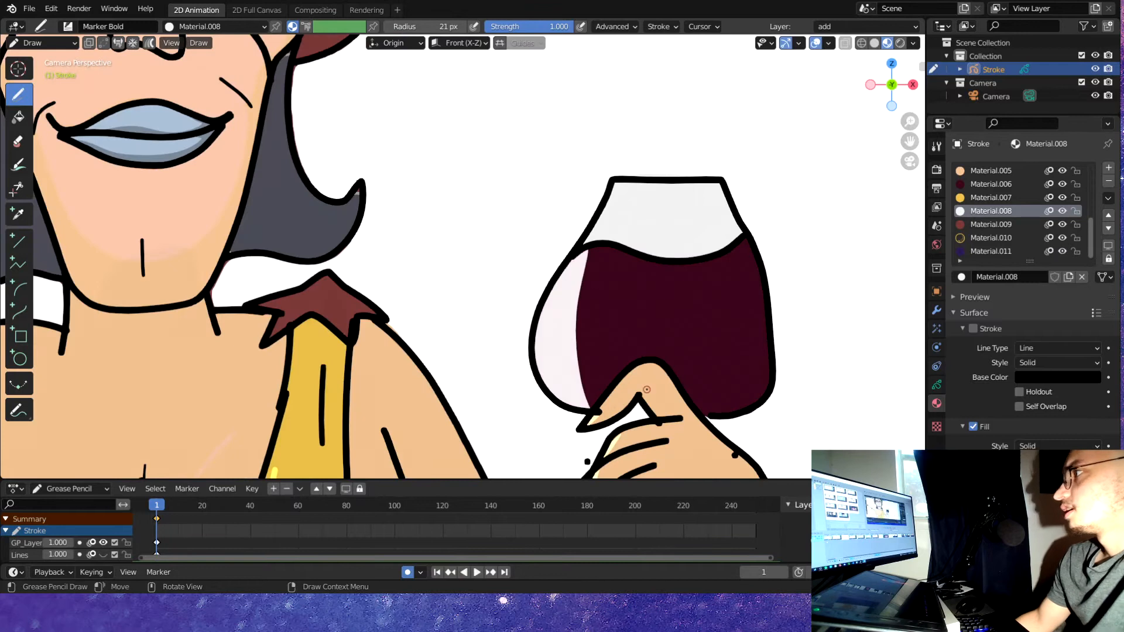
Paint white reflections and a shaded side on the wine glass, and save the file
key("ctrl+s")
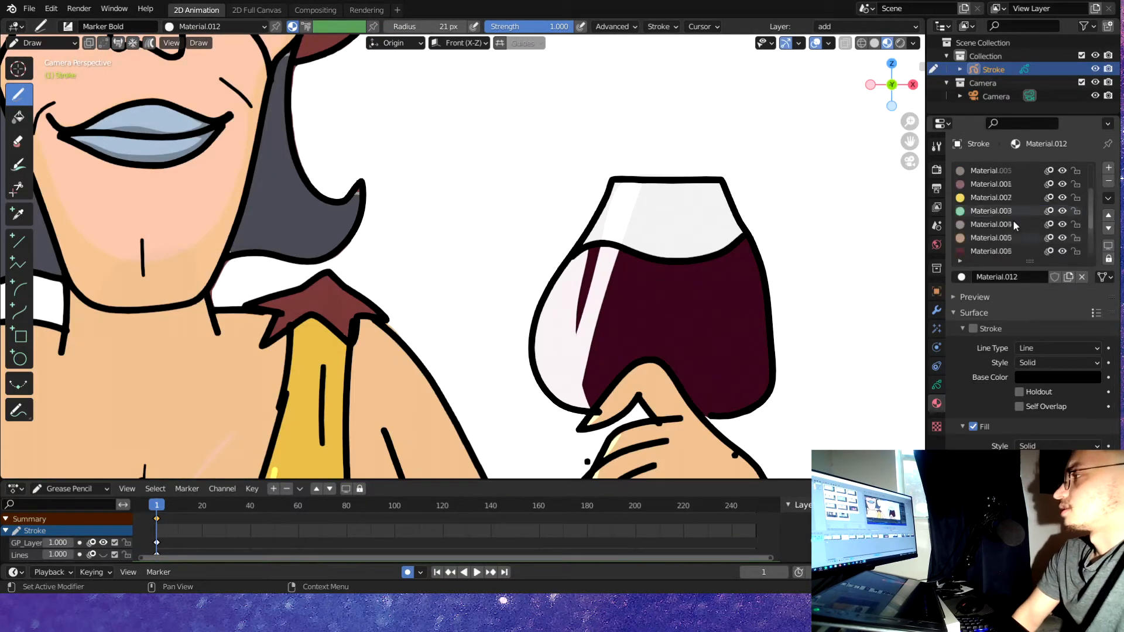
scroll(1015, 225, "down", 2)
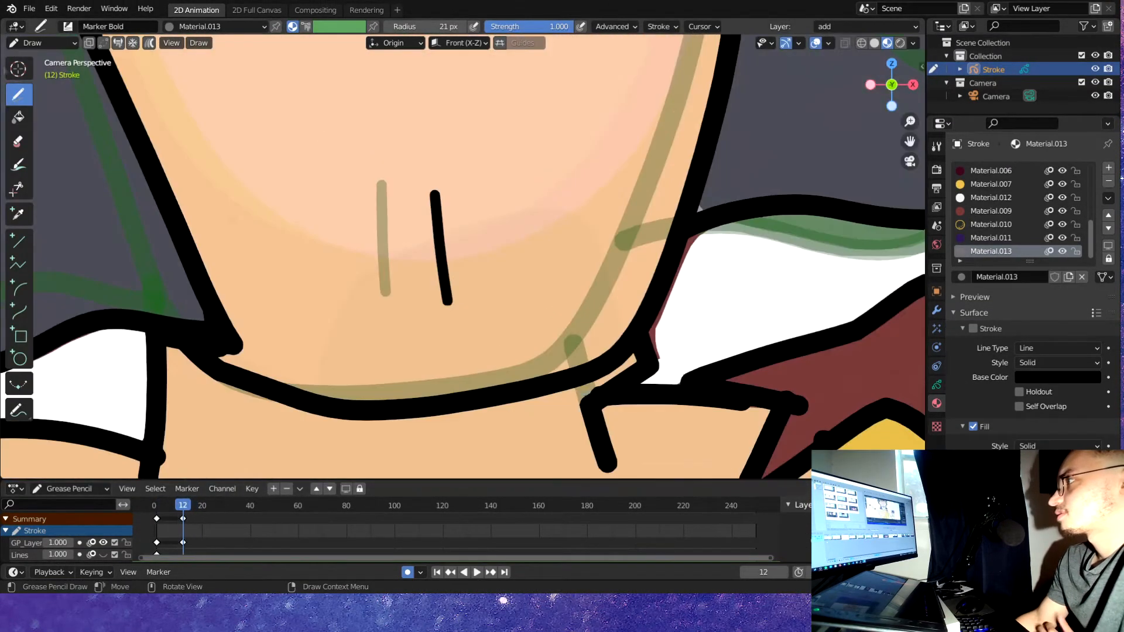
Select the head's strokes in Edit Mode to pose the head between the keyframes at frames 1 and 12
key("ctrl+Tab")
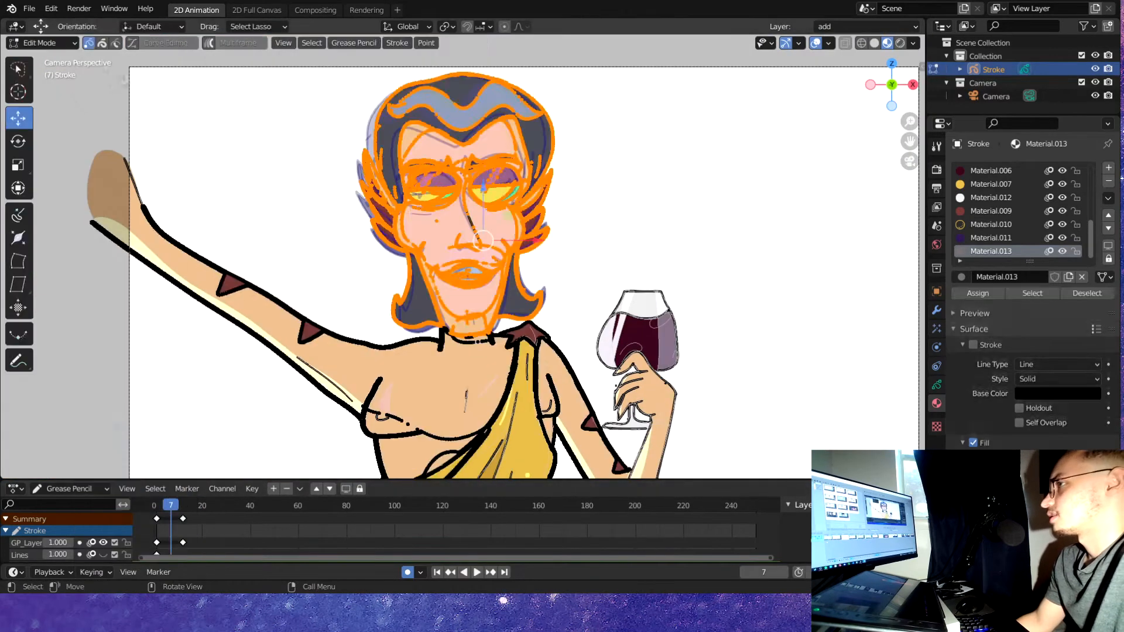
key("ctrl+Tab")
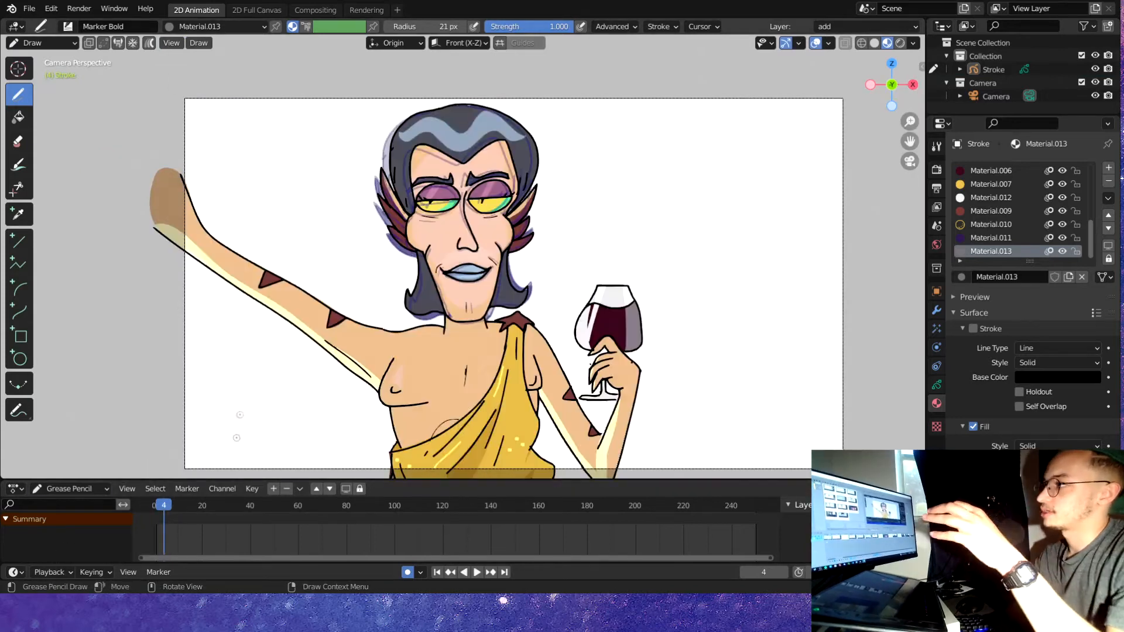
Look through the Object Mode and Sculpt Mode commands for a way to interpolate between the drawing's keyframes
left_click(41, 42)
left_click(44, 55)
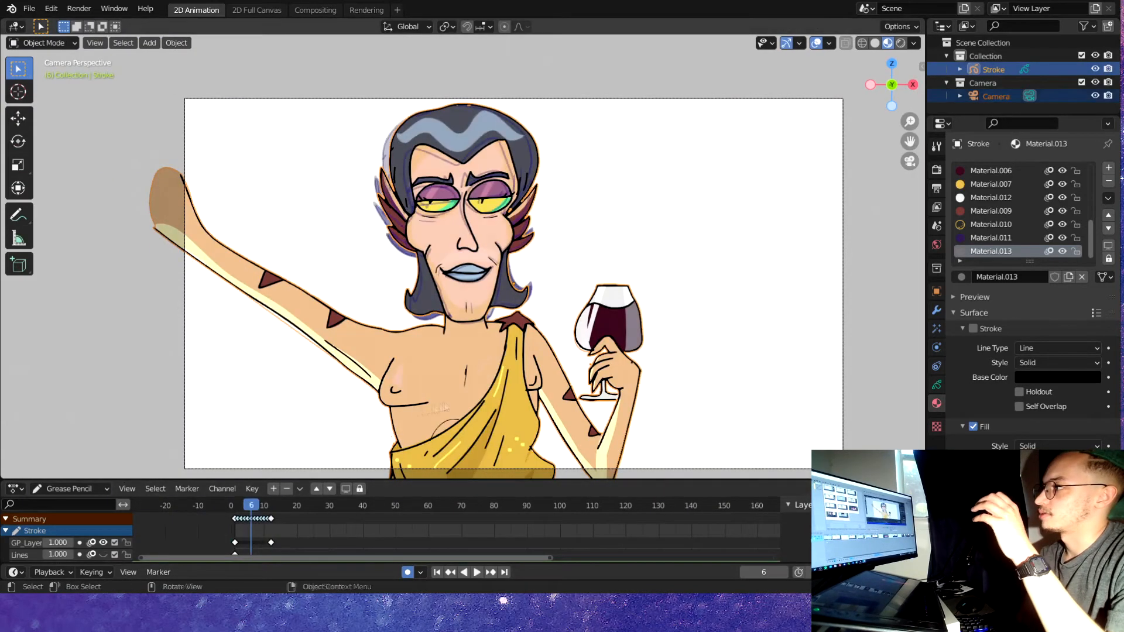
key("ctrl+Tab")
key("space")
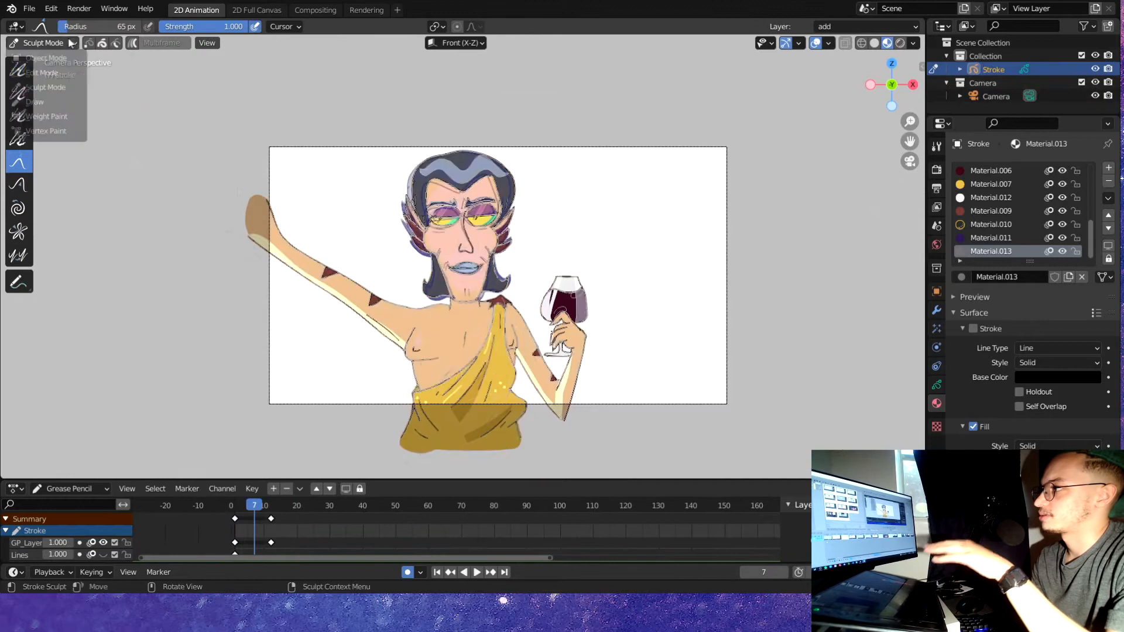
left_click(44, 55)
left_click(177, 43)
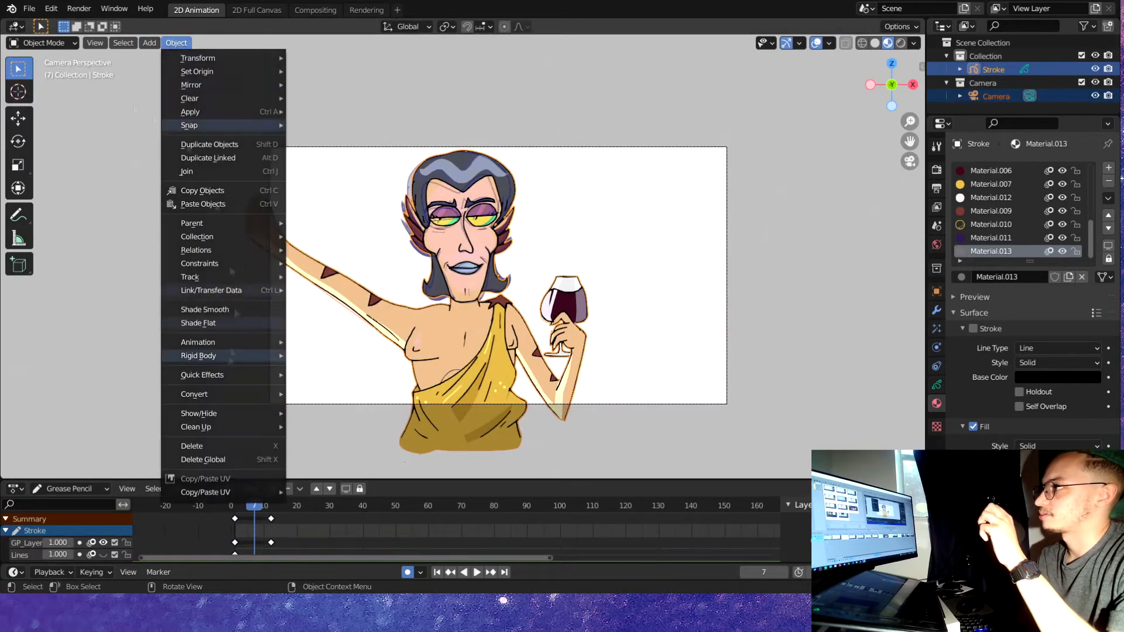
Switch the drawing to Draw Mode and interpolate the add layer's sequence between the keyframes at frames 1 and 12
left_click(44, 43)
left_click(43, 96)
left_click(171, 43)
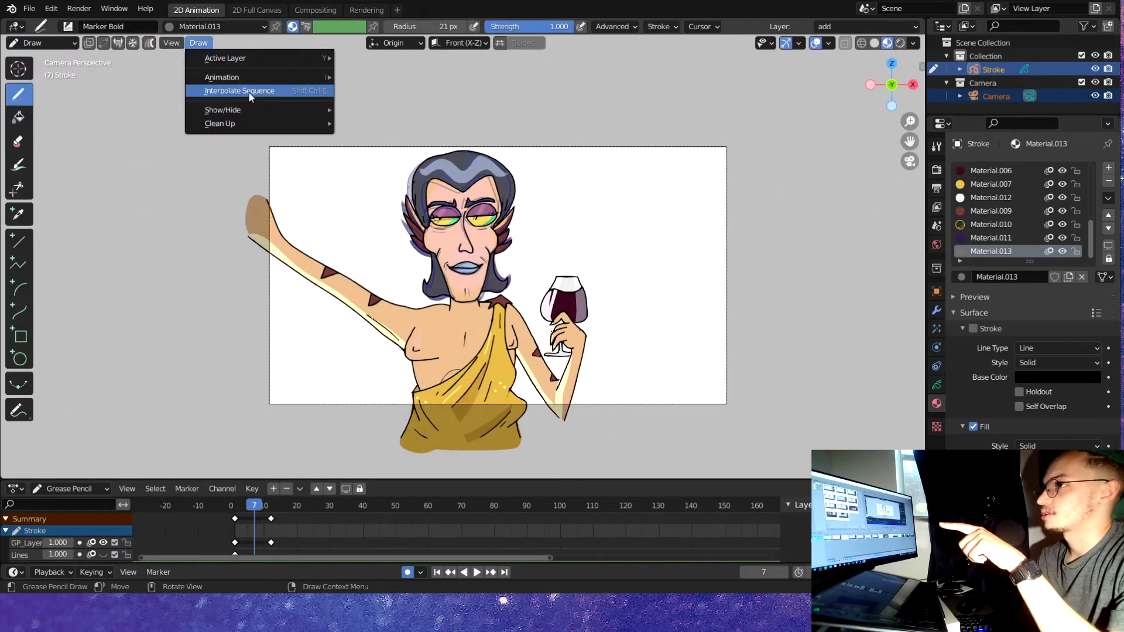
left_click(234, 93)
key("space")
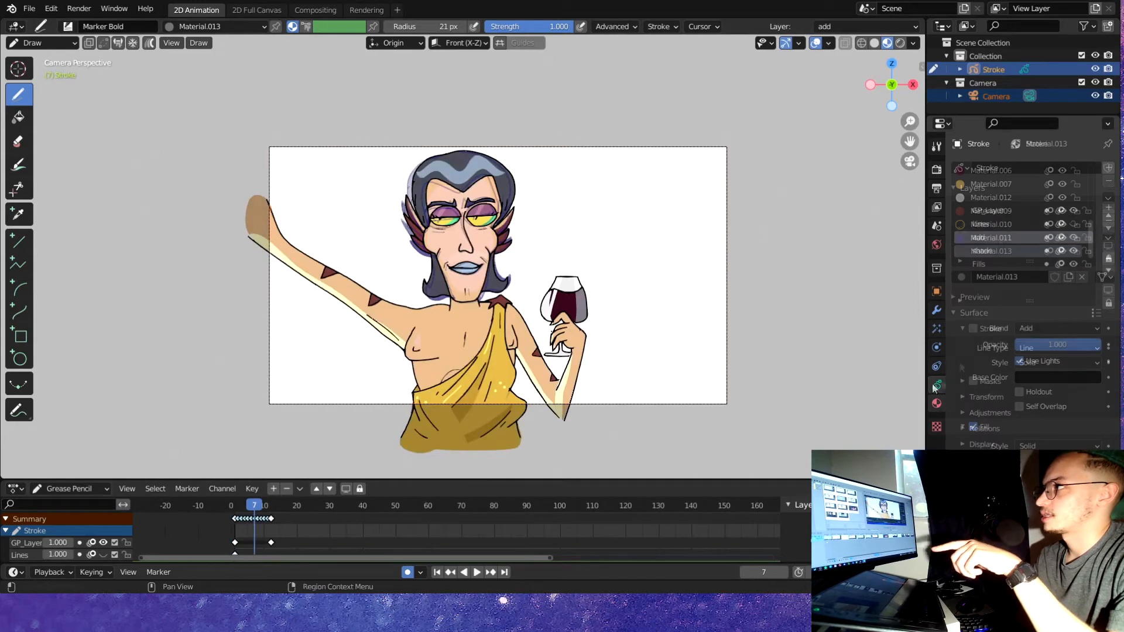
Enlarge the timeline to show every Stroke layer and try to interpolate the Lines layer's sequence
scroll(468, 234, "up", 4)
left_click(198, 42)
left_click(217, 76)
left_click(171, 43)
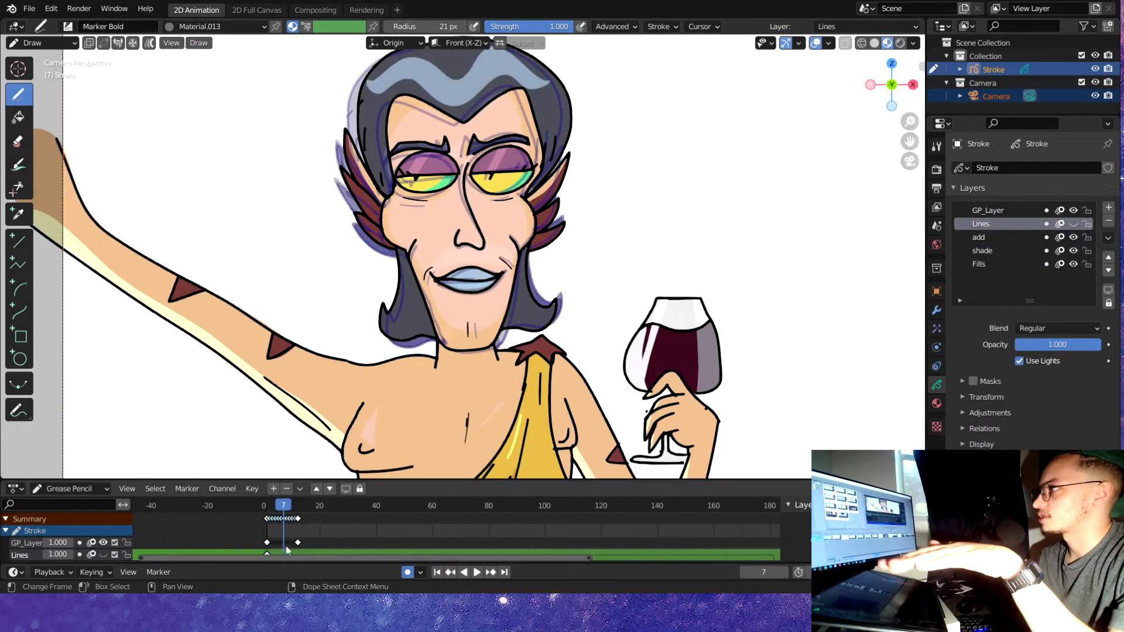
left_click_drag(281, 481, 280, 337)
scroll(283, 412, "down", 3)
right_click(284, 409)
left_click(198, 43)
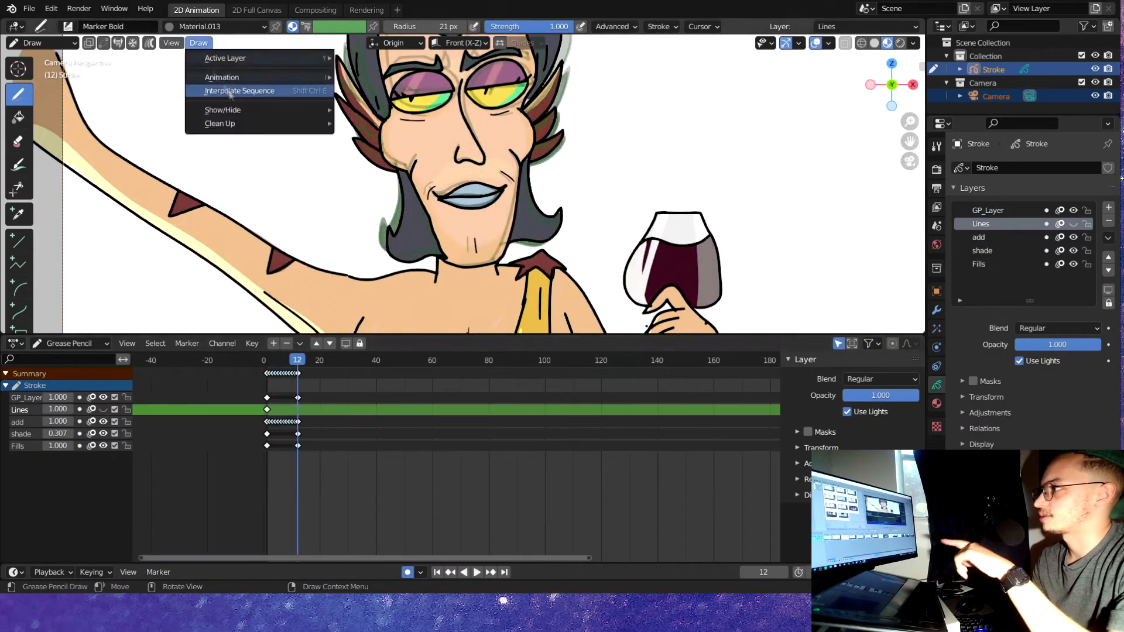
left_click(252, 88)
Interpolate the sequences of the shade and Fills layers between the two keyframes
left_click(21, 434)
left_click(198, 43)
left_click(252, 87)
left_click(21, 446)
left_click(171, 43)
left_click(198, 43)
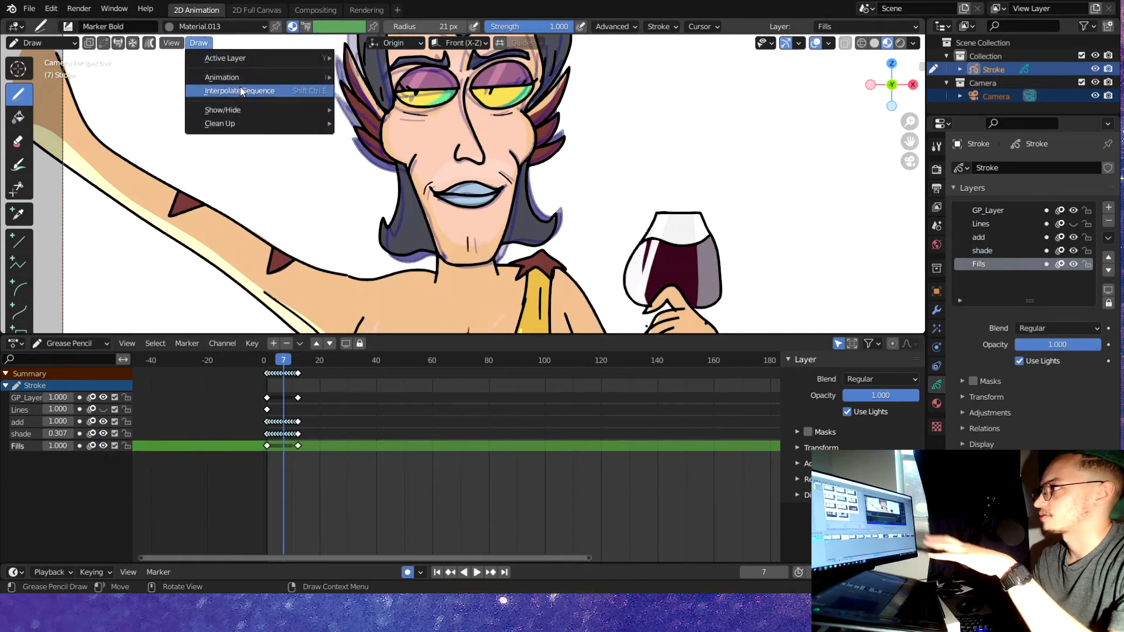
Interpolate the GP_Layer sequence up to the keyframe at frame 12 and play the animation from the start
left_click(21, 409)
left_click(286, 360)
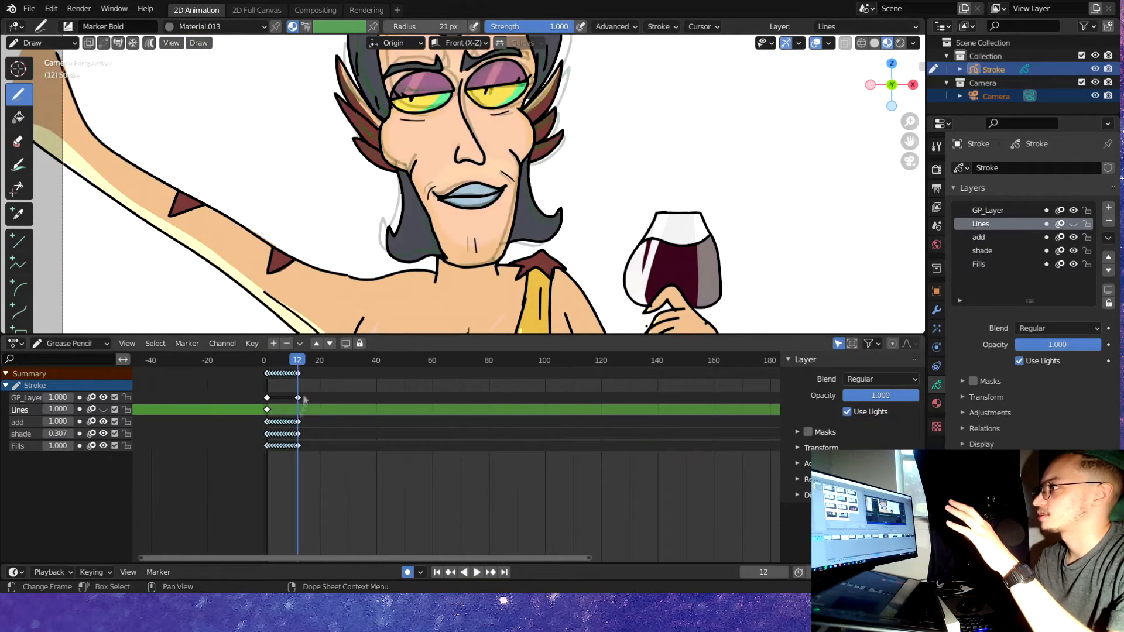
left_click(21, 397)
left_click(198, 43)
left_click(252, 88)
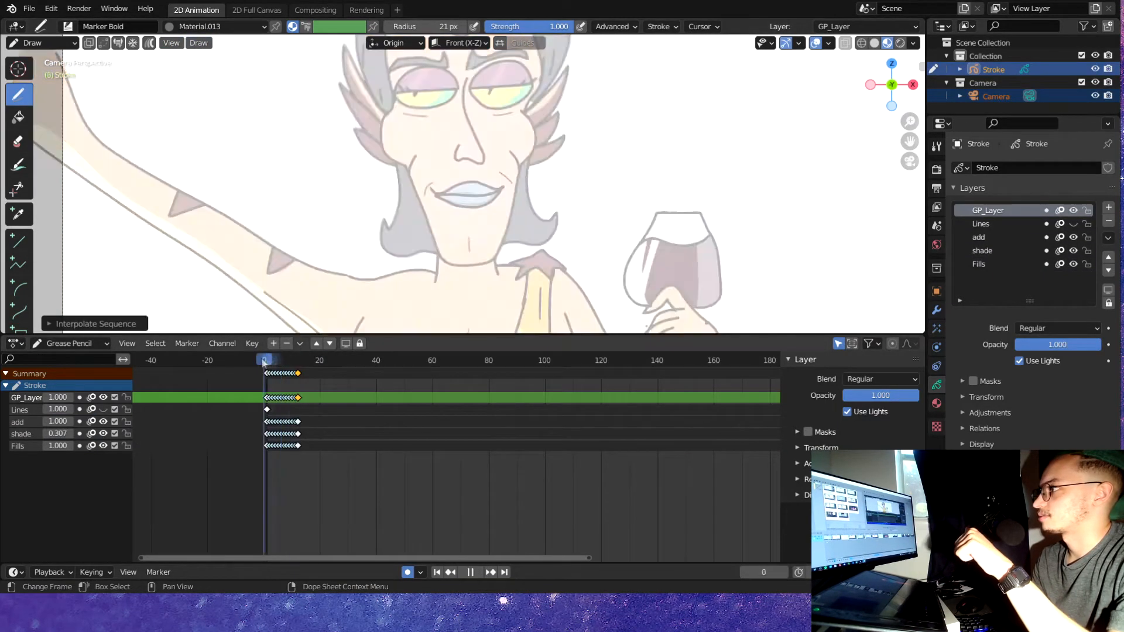
key("Home")
key("space")
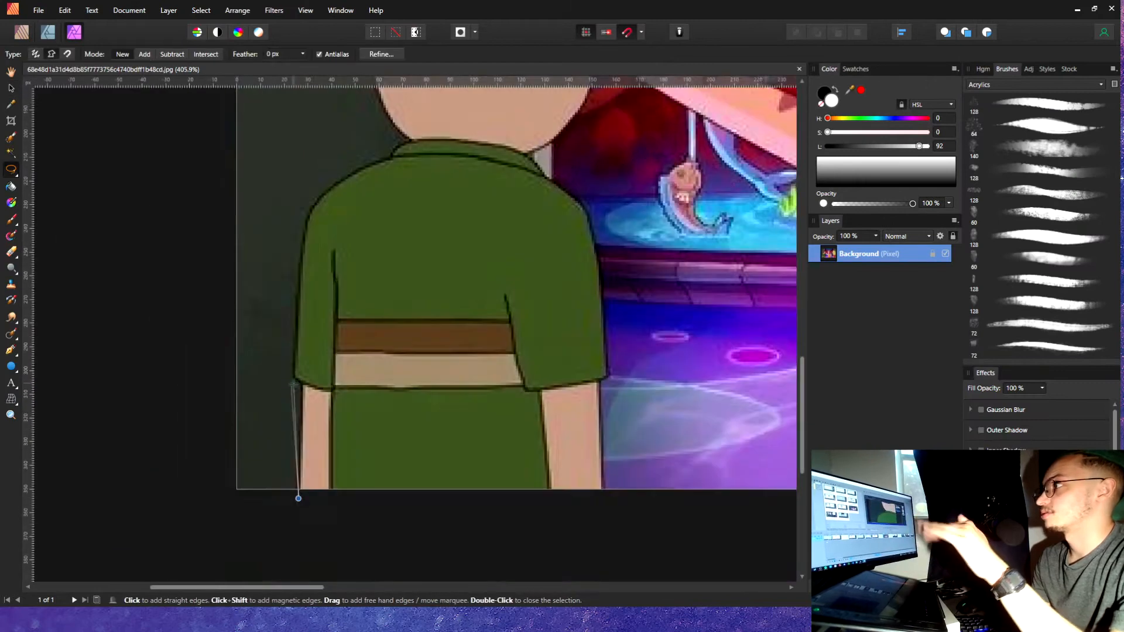
In Affinity Photo, trace a freehand selection around the boy in the green shirt and duplicate it to its own layer
scroll(298, 498, "up", 6, "ctrl")
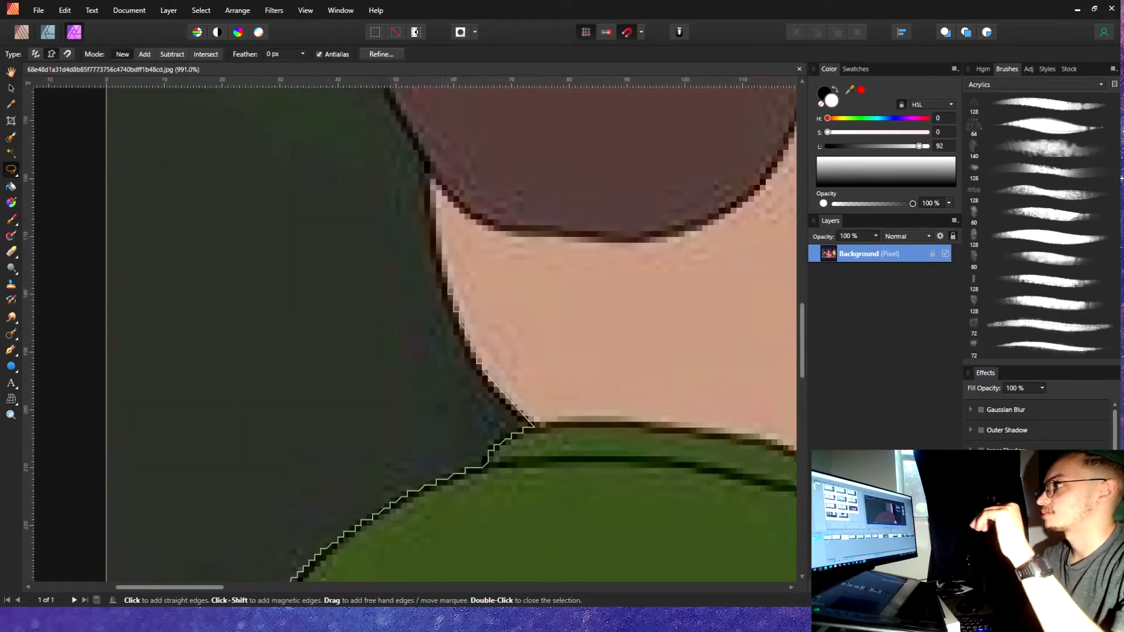
left_click_drag(400, 192, 509, 272)
scroll(460, 255, "up", 3, "ctrl")
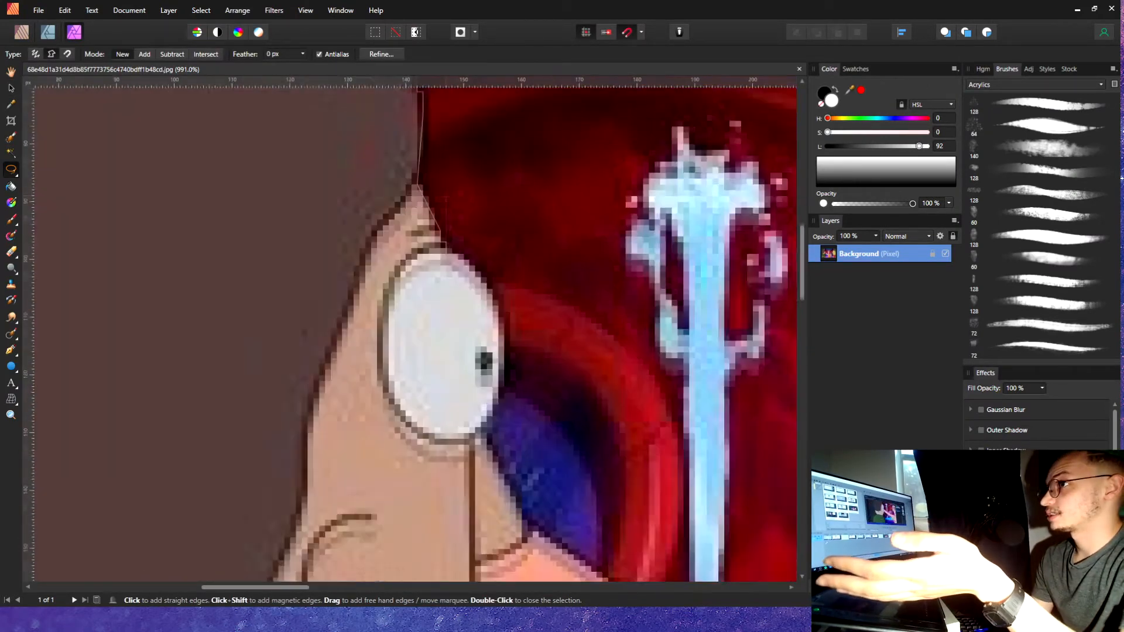
scroll(460, 255, "down", 4, "ctrl")
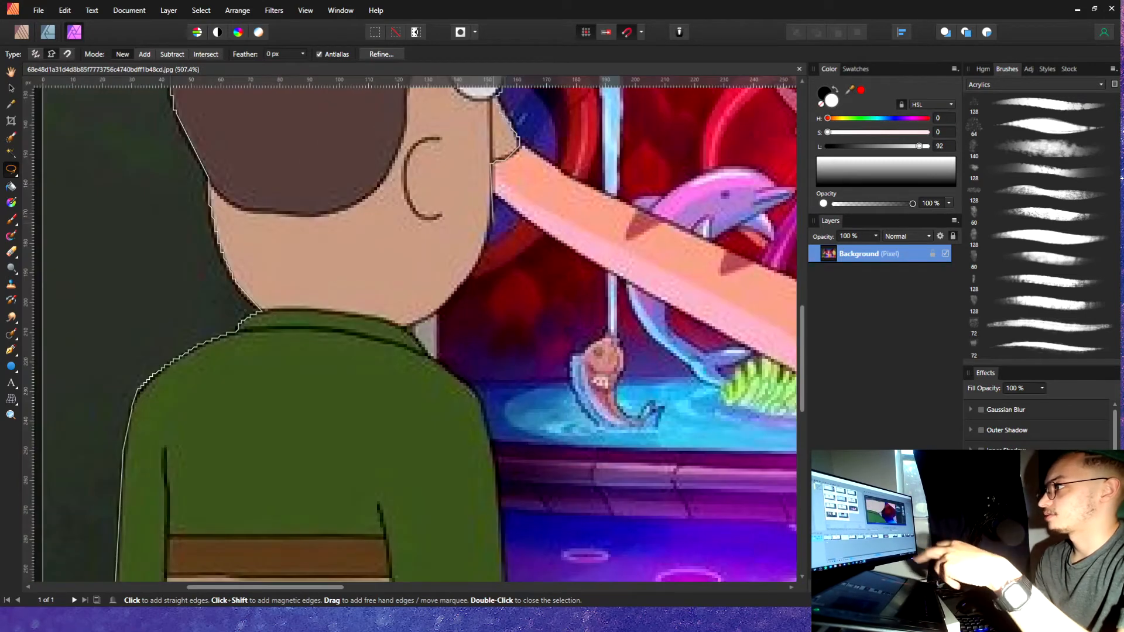
scroll(468, 176, "up", 3, "ctrl")
scroll(311, 383, "down", 3, "ctrl")
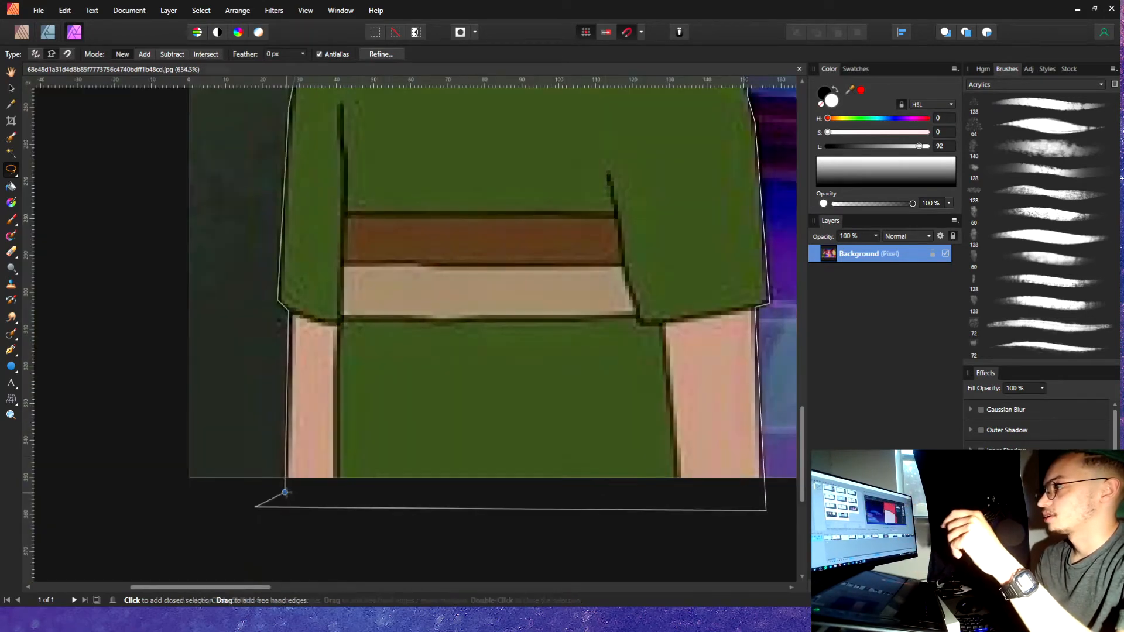
double_click(354, 464)
key("ctrl+j")
Trace a freehand selection around the blonde woman in the red shirt and put her on her own layer
scroll(410, 333, "up", 6, "ctrl")
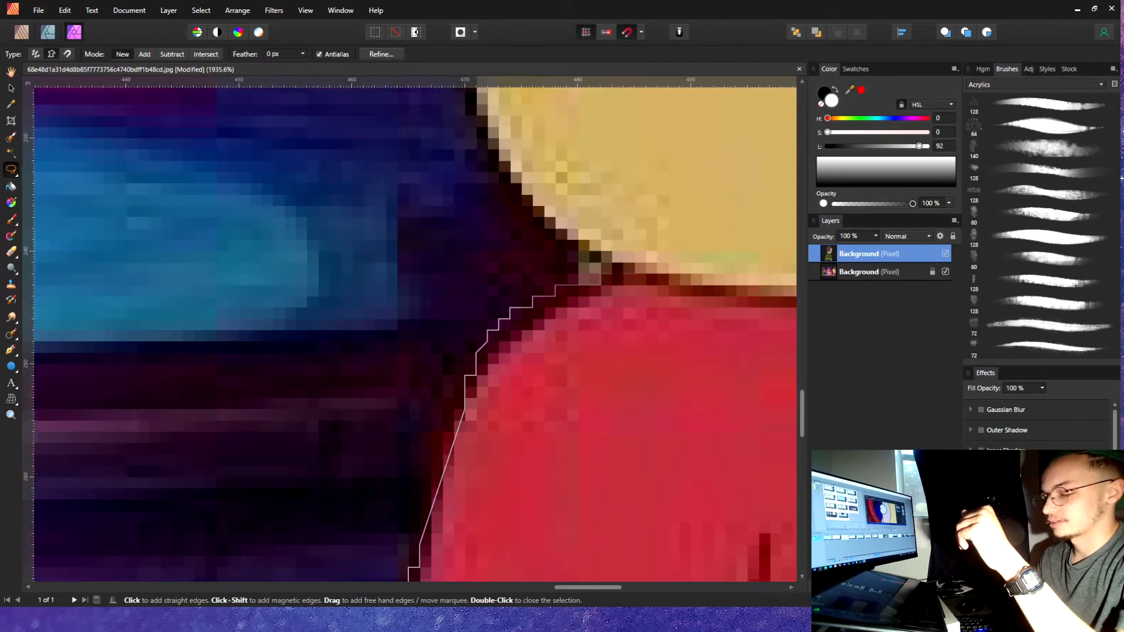
scroll(410, 333, "right", 6)
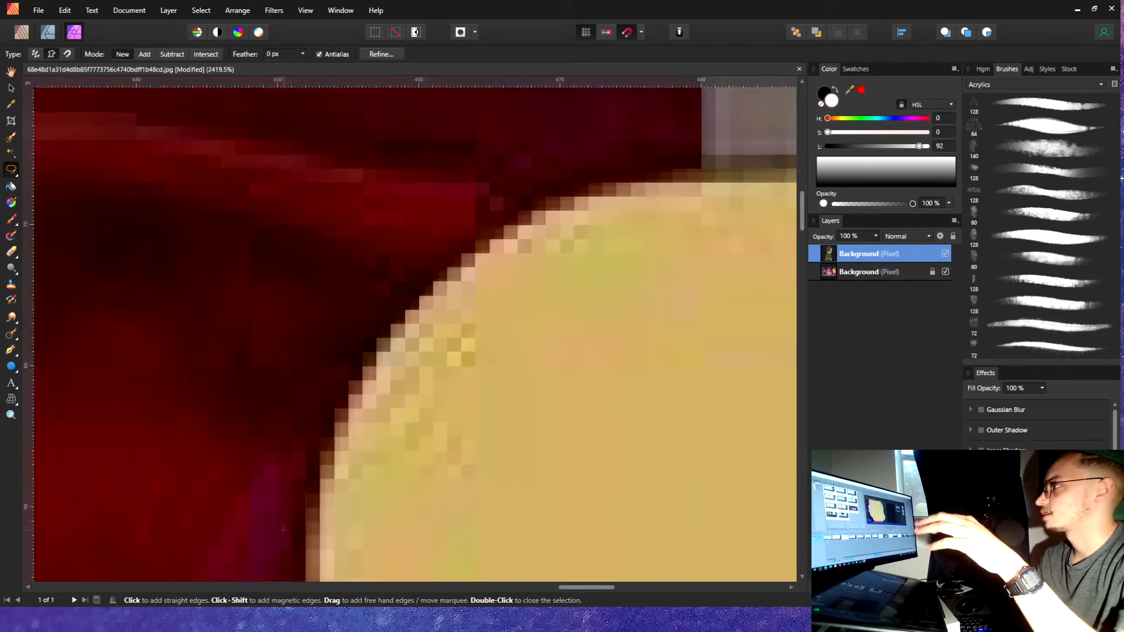
scroll(410, 333, "up", 1, "ctrl")
scroll(490, 487, "down", 2, "ctrl")
scroll(489, 487, "down", 10)
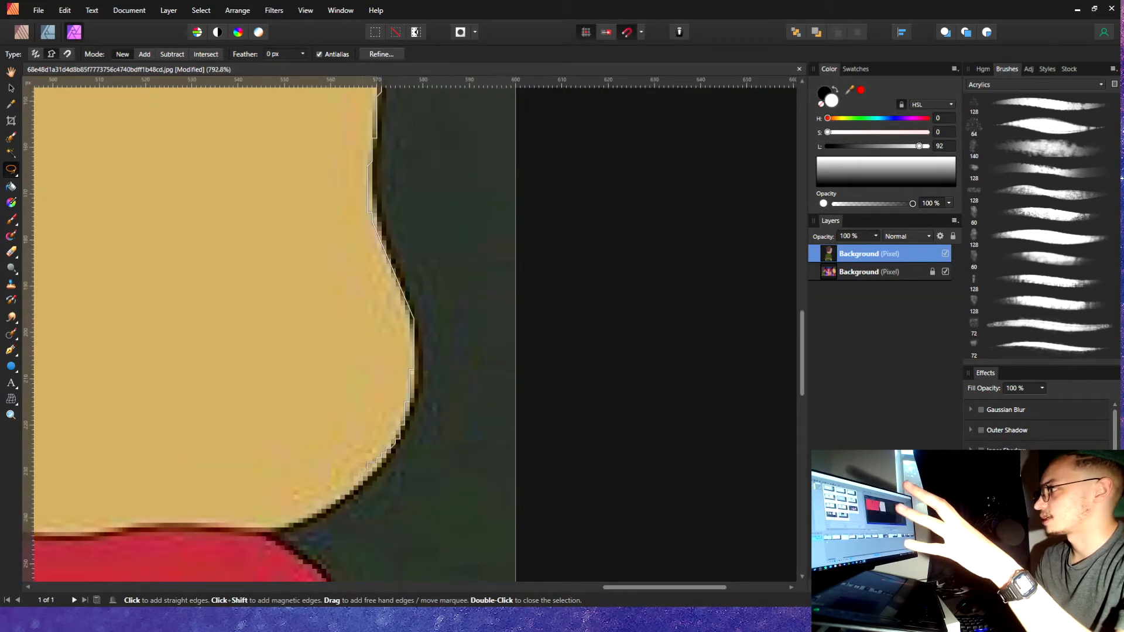
scroll(490, 487, "down", 5, "ctrl")
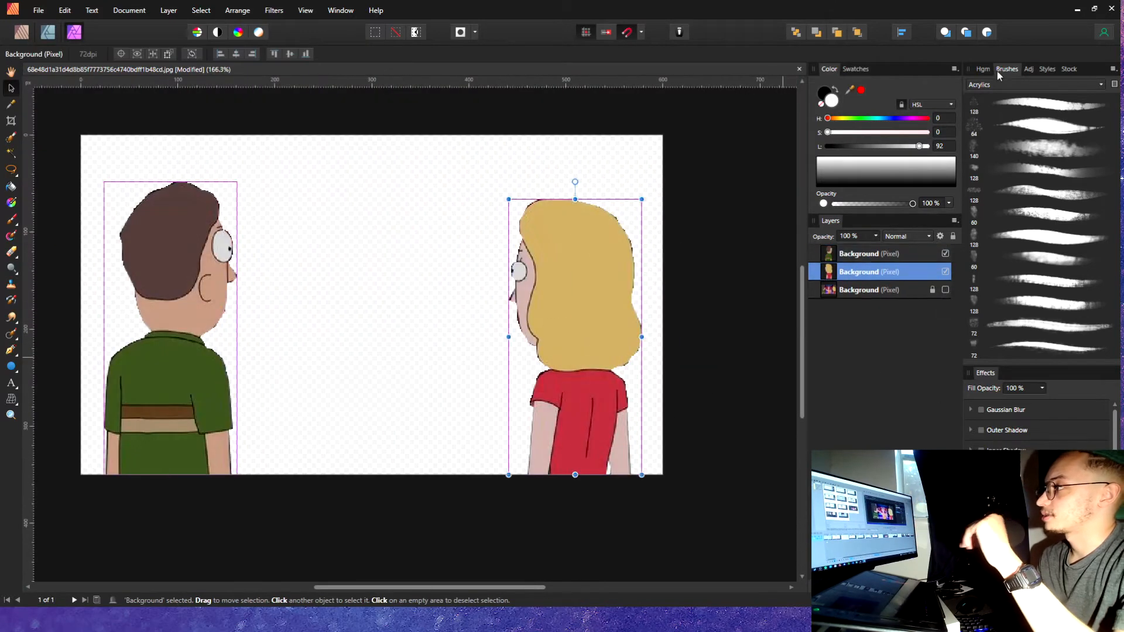
Show the original background layer and hide the two character cutout layers
left_click(983, 69)
left_click(866, 290)
left_click(945, 289)
scroll(442, 436, "up", 2, "ctrl")
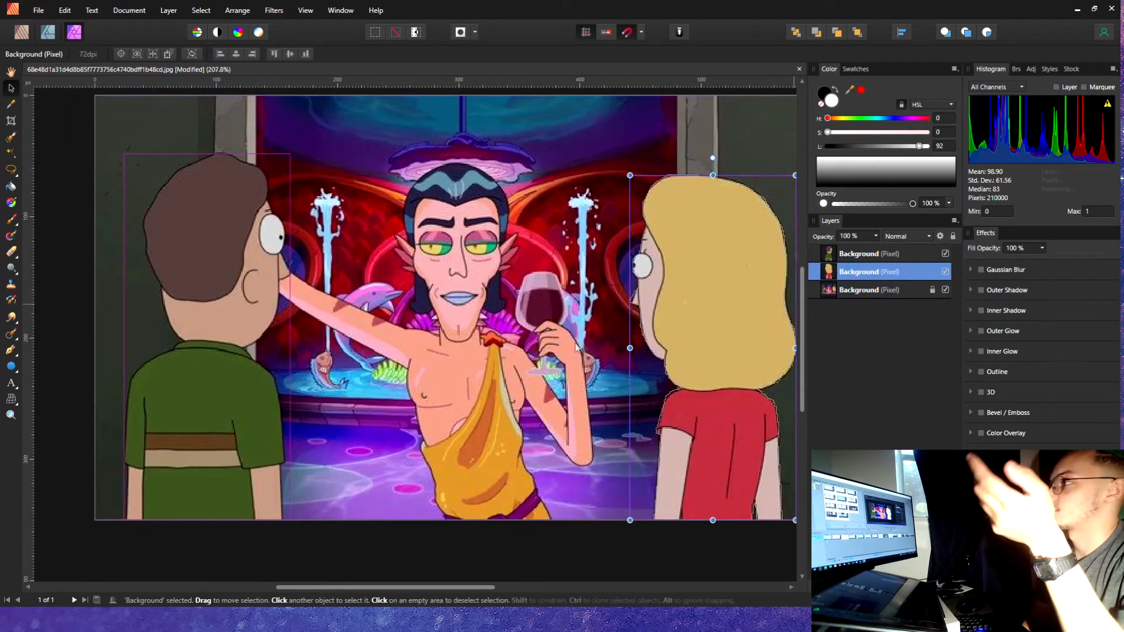
left_click(945, 253)
left_click(945, 272)
scroll(442, 304, "down", 3, "ctrl")
Fill a rectangular selection over the boy's side of the background with dark grey-green (HSL 103, 6, 24)
left_click(11, 317)
scroll(442, 304, "up", 5, "ctrl")
key("m")
scroll(375, 562, "down", 2, "ctrl")
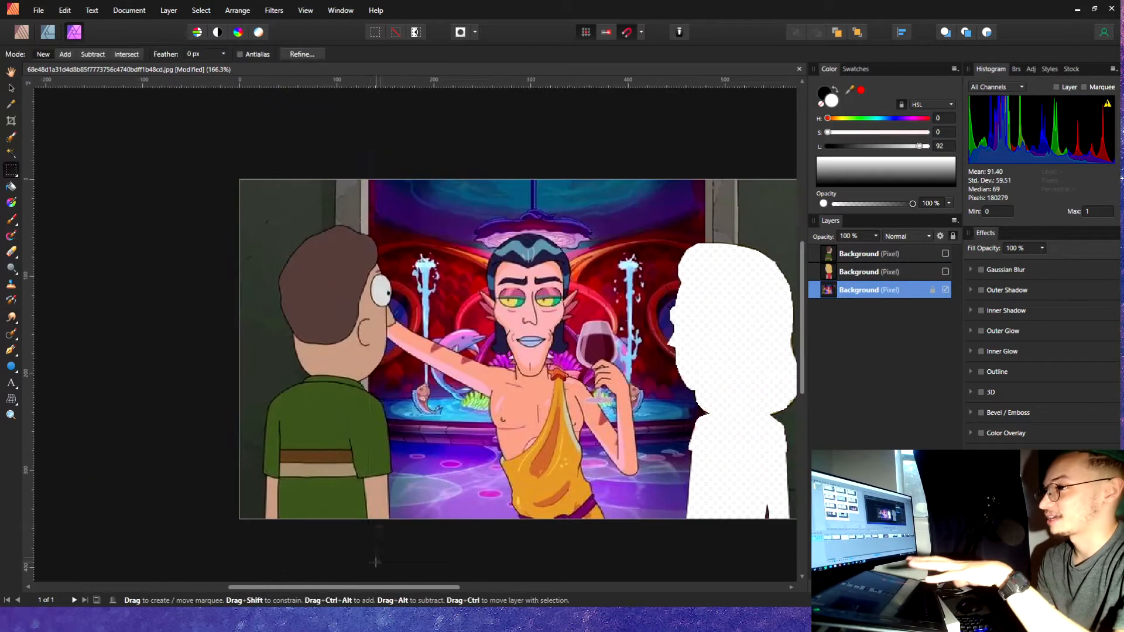
scroll(344, 381, "up", 2, "ctrl")
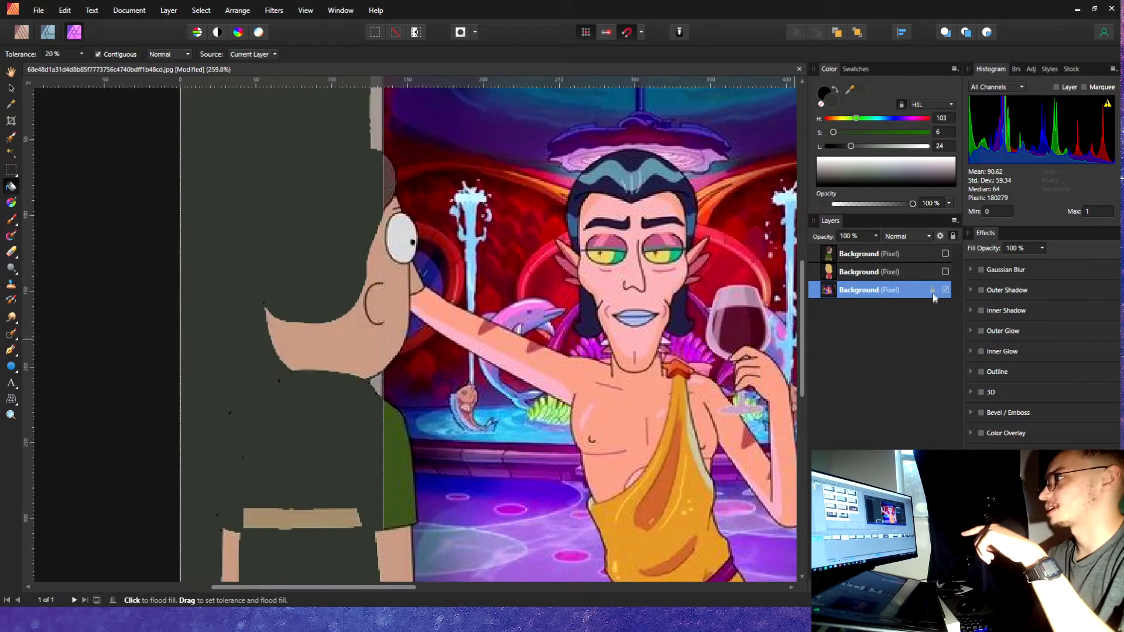
key("b")
scroll(252, 325, "down", 2, "ctrl")
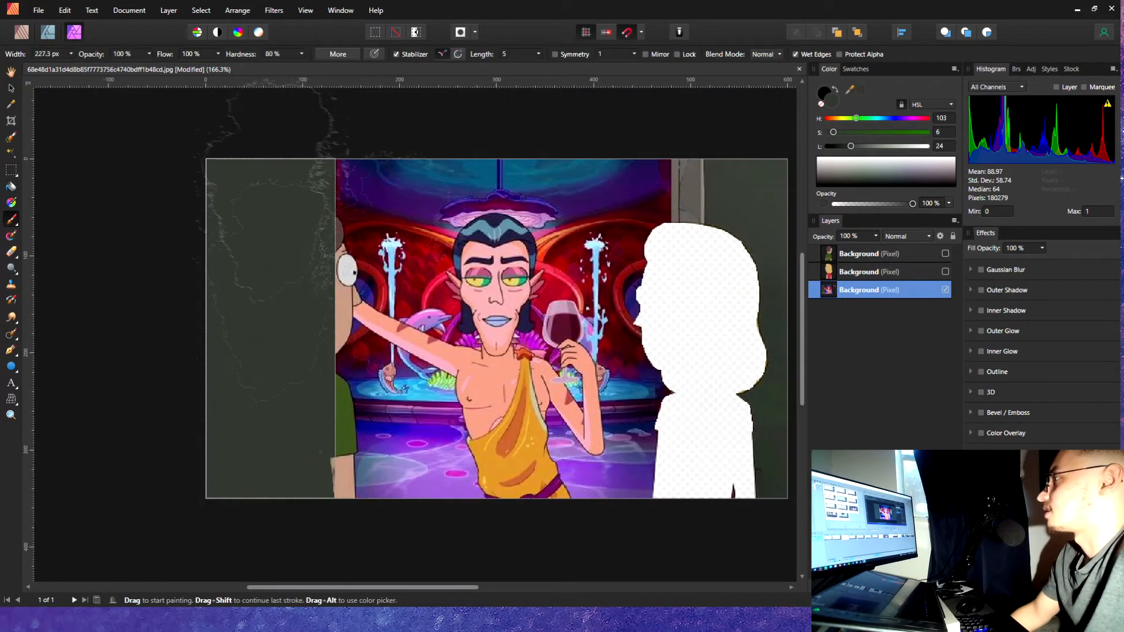
Place a dark grey-green block on its own layer over the hole left by the woman
left_click_drag(287, 367, 685, 367, "ctrl")
key("g")
scroll(601, 299, "up", 3, "ctrl")
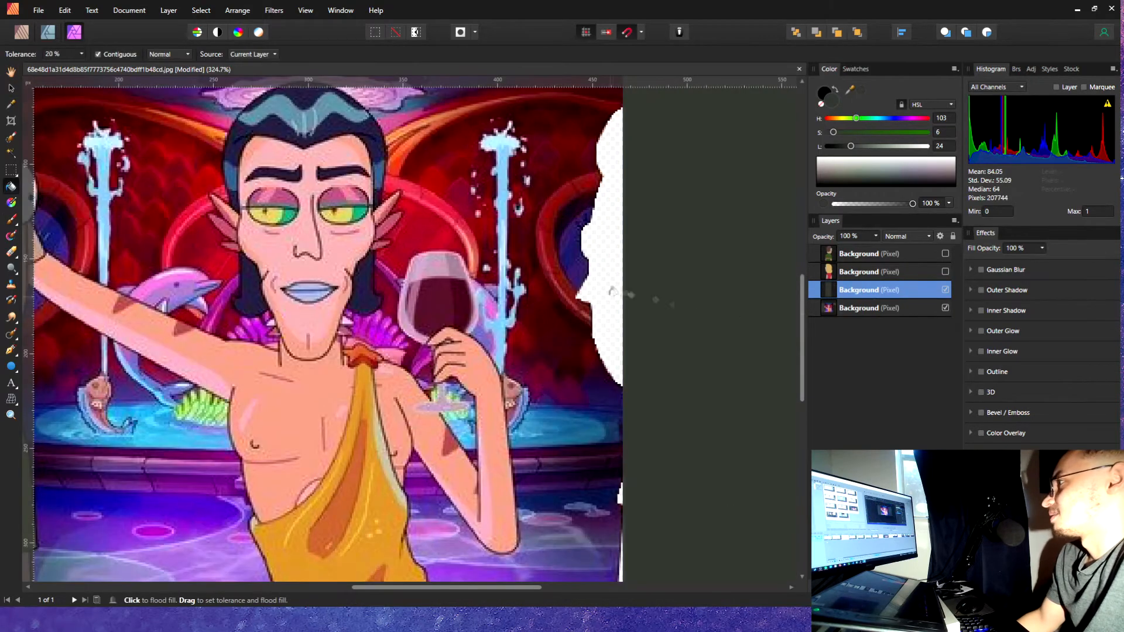
scroll(612, 291, "down", 5, "ctrl")
scroll(468, 304, "up", 3, "ctrl")
Duplicate part of the background to cover the remaining gaps beside the fountain scene and group the layers
key("m")
scroll(409, 307, "down", 2, "ctrl")
scroll(333, 312, "up", 4, "ctrl")
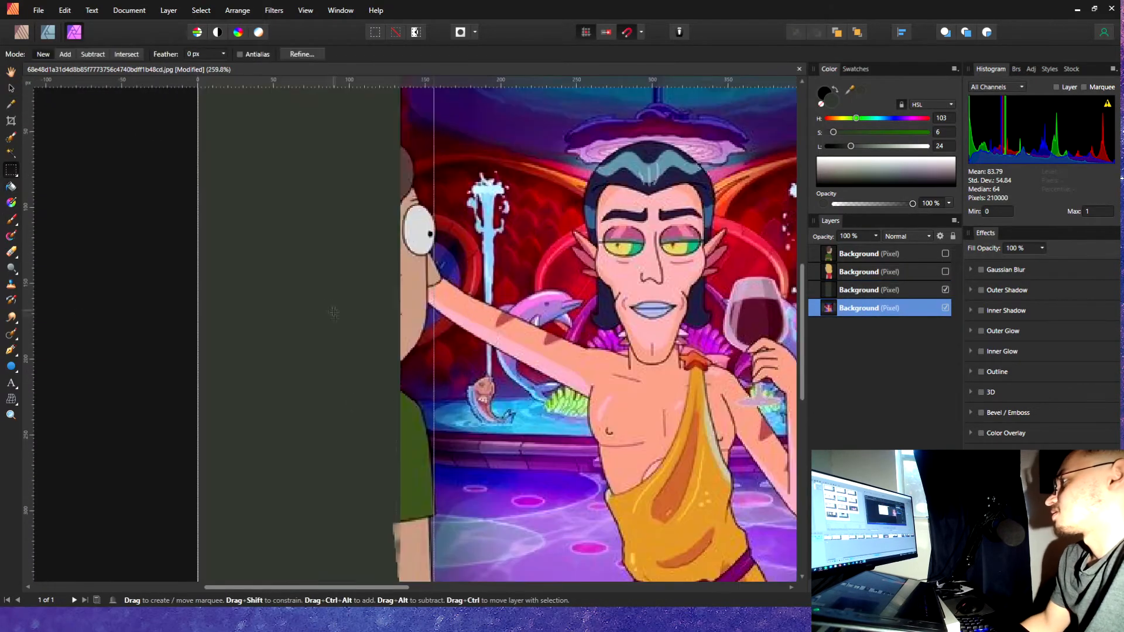
scroll(410, 328, "down", 3, "ctrl")
scroll(410, 328, "up", 3, "ctrl")
key("v")
key("ctrl+j")
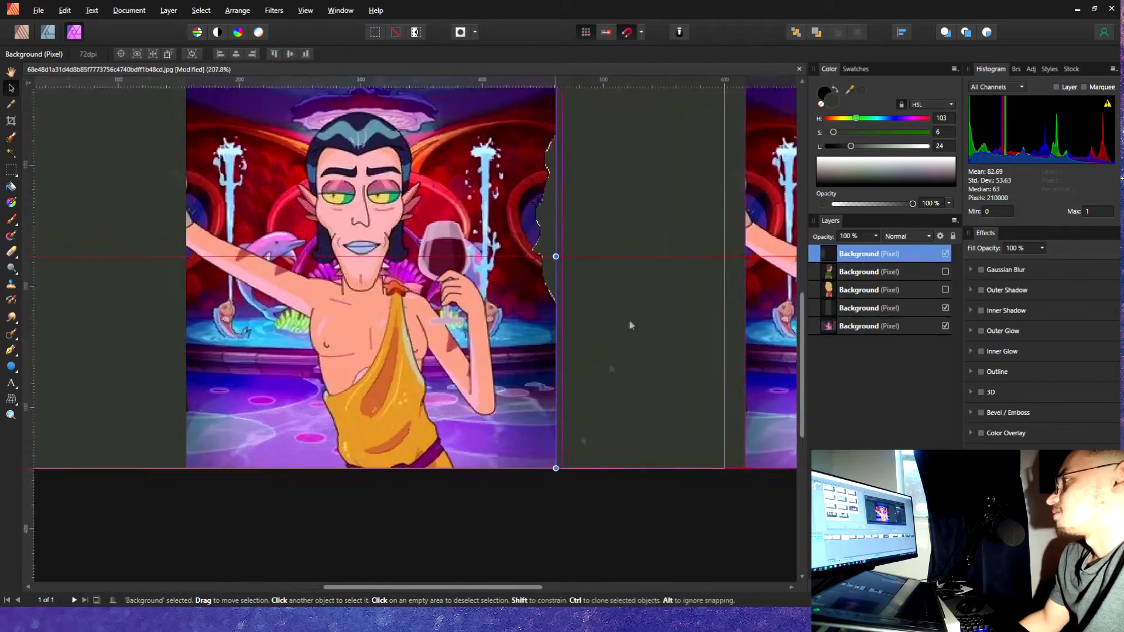
scroll(482, 532, "down", 4, "ctrl")
scroll(482, 526, "up", 2, "ctrl")
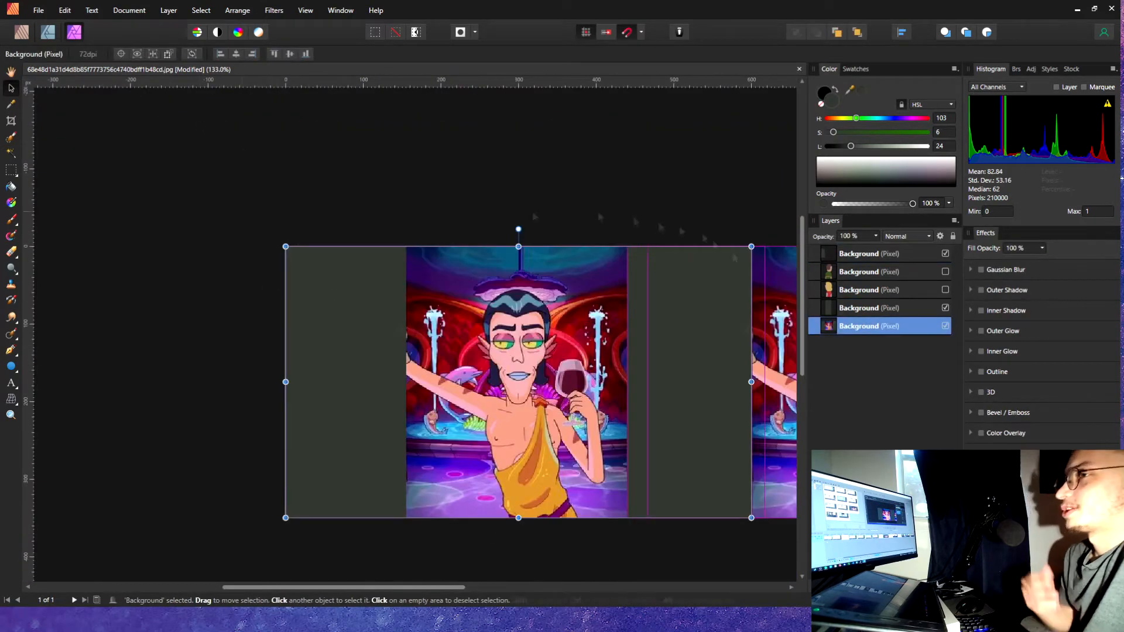
left_click(812, 253, "shift")
key("ctrl+g")
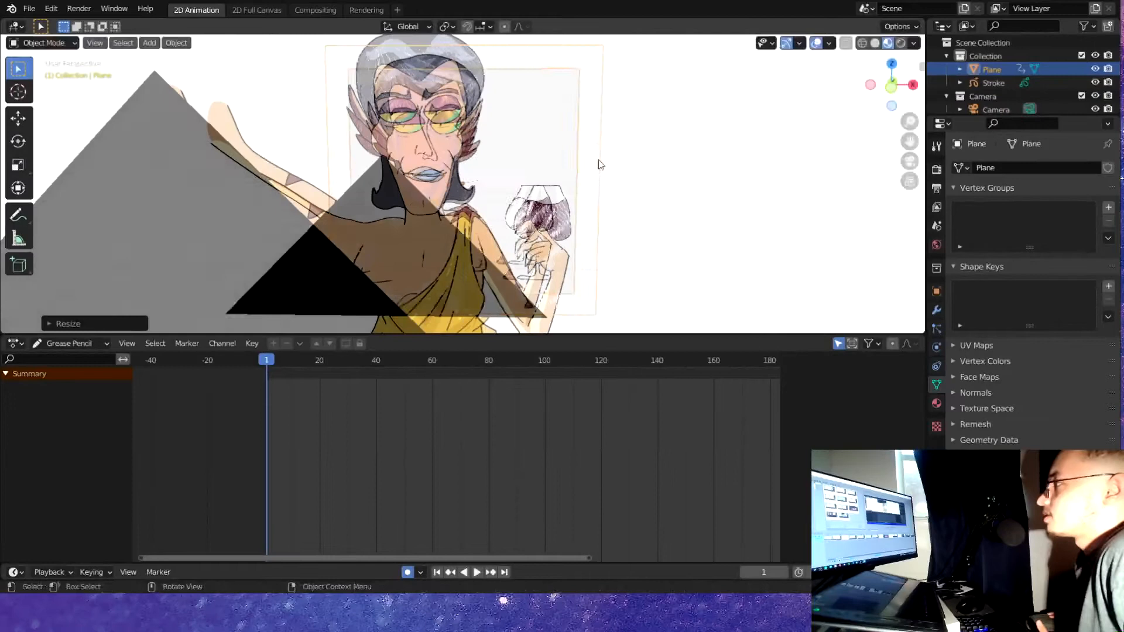
Switch to Blender, move the plane behind the character, and texture it with bg.jpg in a new Shading workspace
middle_click_drag(599, 164, 561, 175)
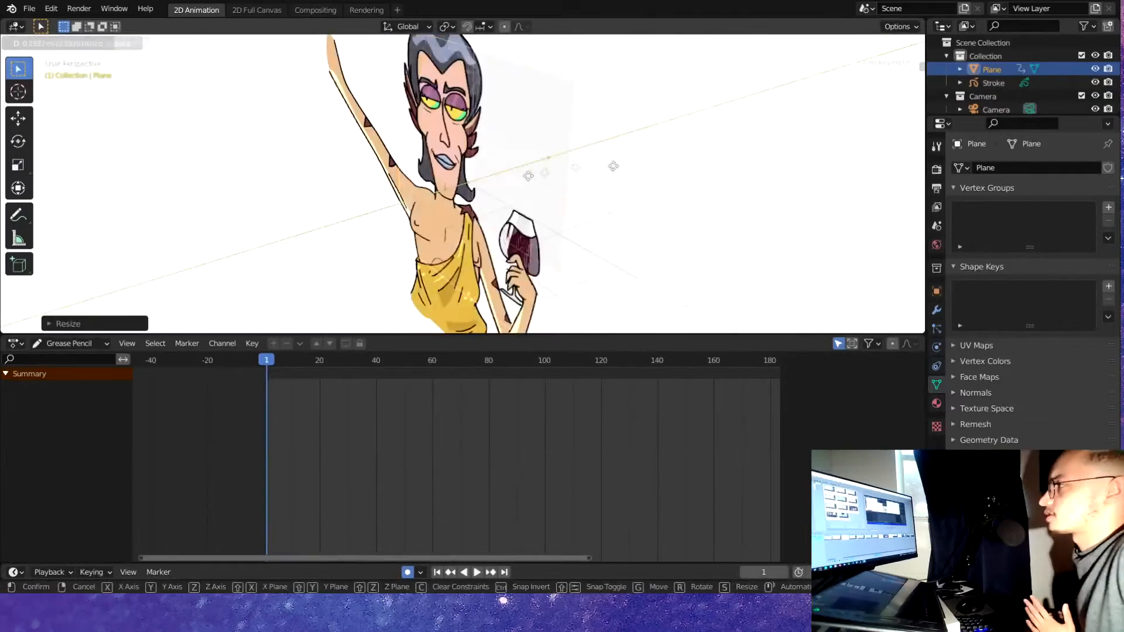
left_click(397, 10)
mouse_move(339, 33)
left_click(464, 143)
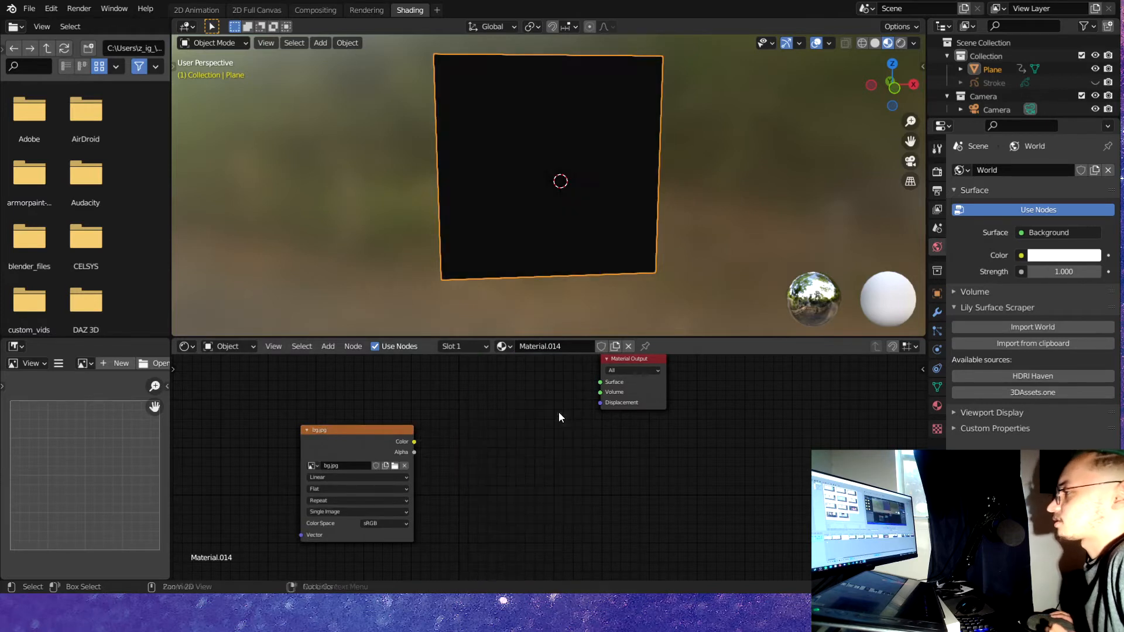
key("shift+a")
left_click(471, 412)
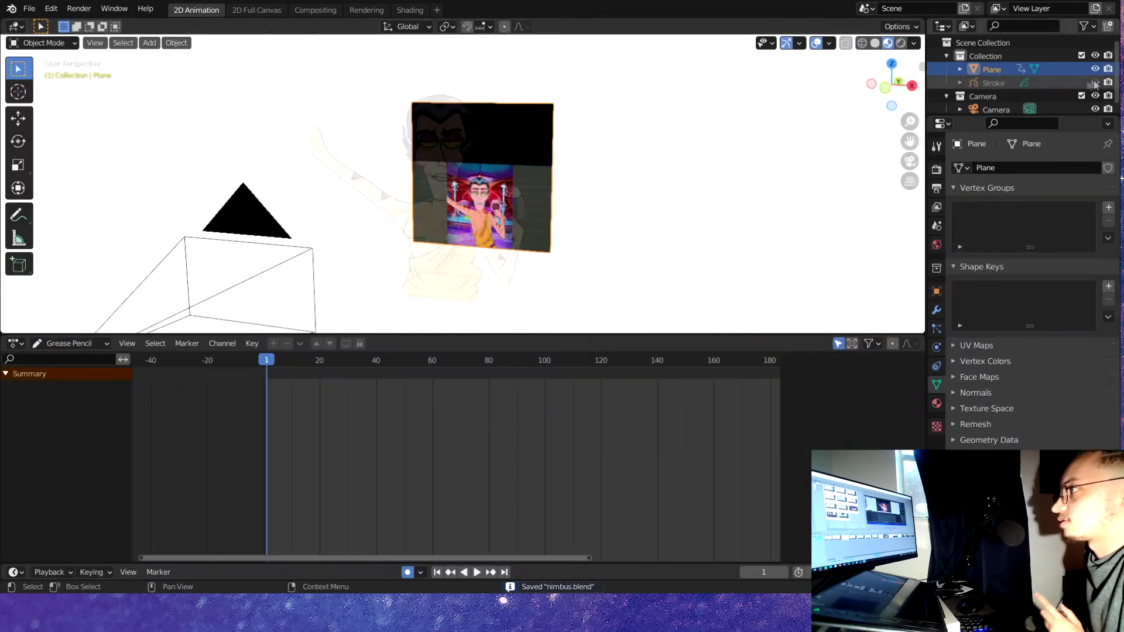
Resize and position the background plane through the camera view so it fills the frame, and enlarge the viewport
key("KP_0")
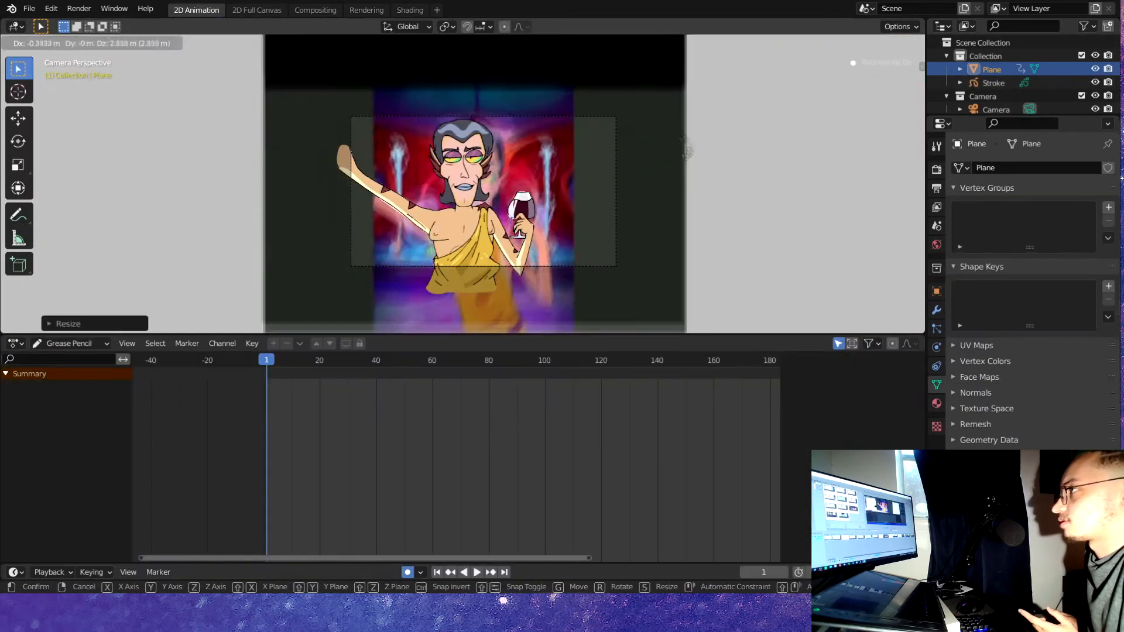
left_click_drag(718, 333, 718, 335)
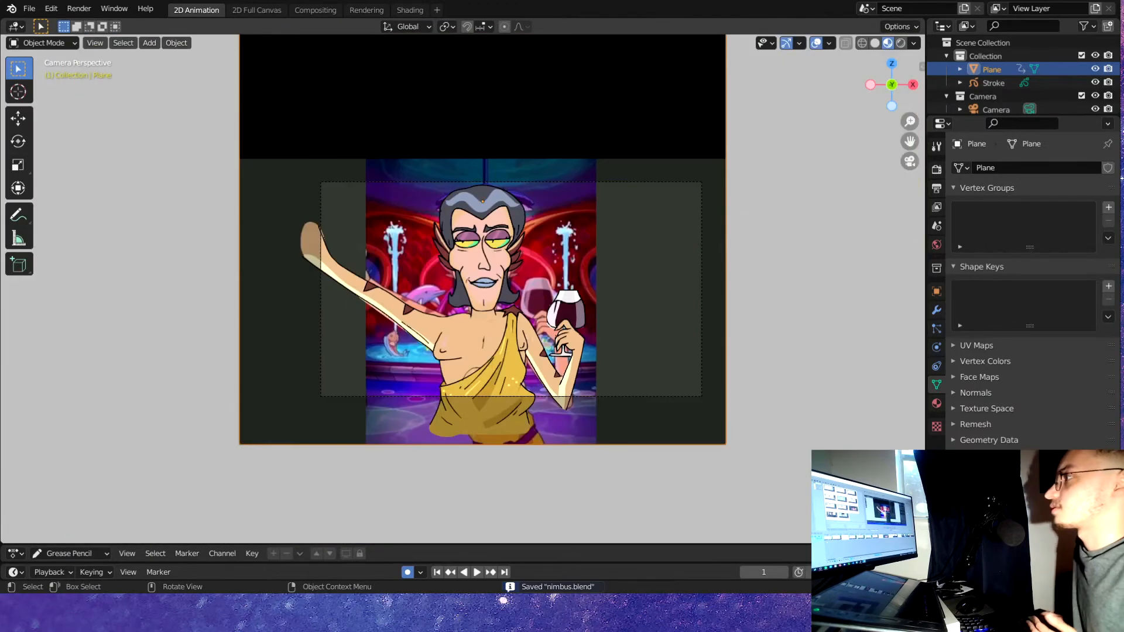
scroll(324, 225, "up", 1)
Add a second plane in front of the background and give it an Emission material with the mom.png texture
right_click(591, 320)
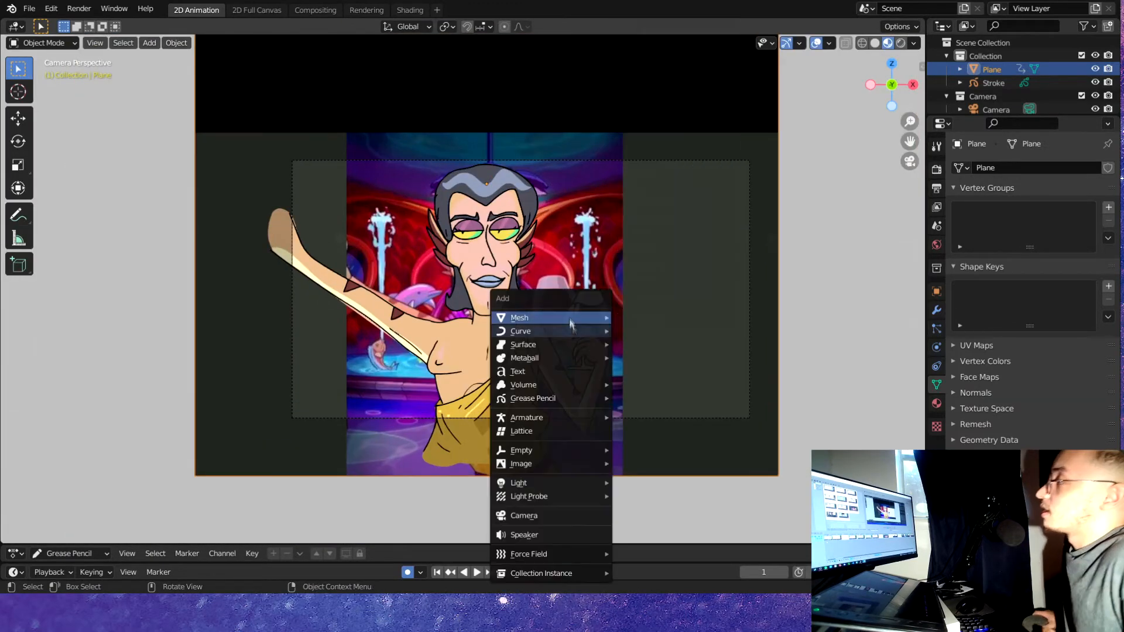
left_click(574, 321)
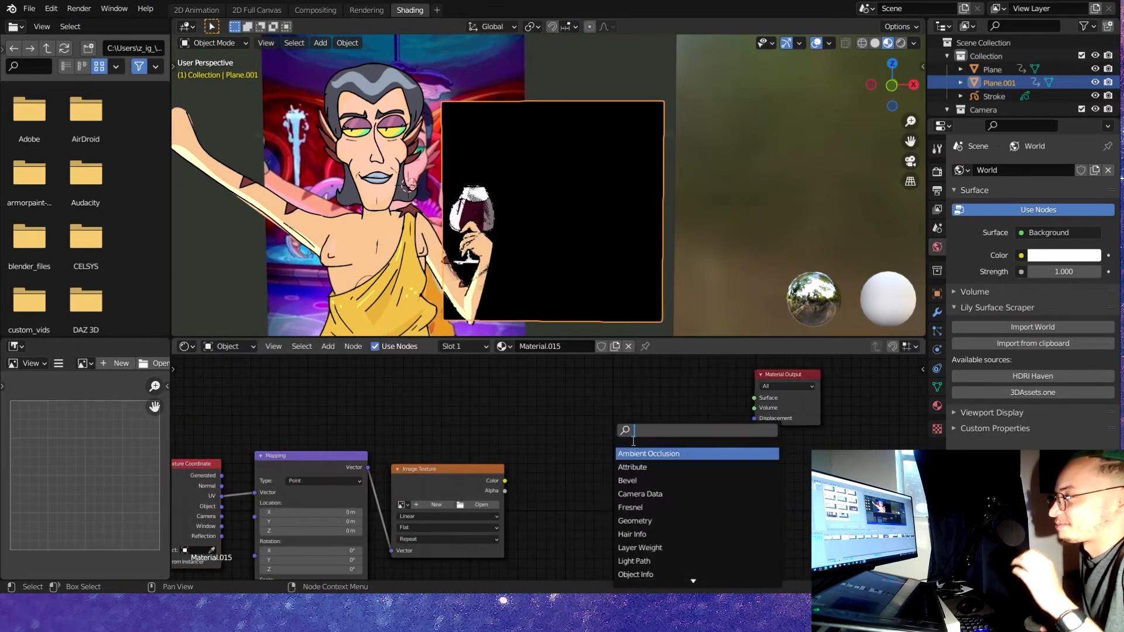
left_click_drag(616, 459, 612, 463)
left_click_drag(677, 452, 753, 398)
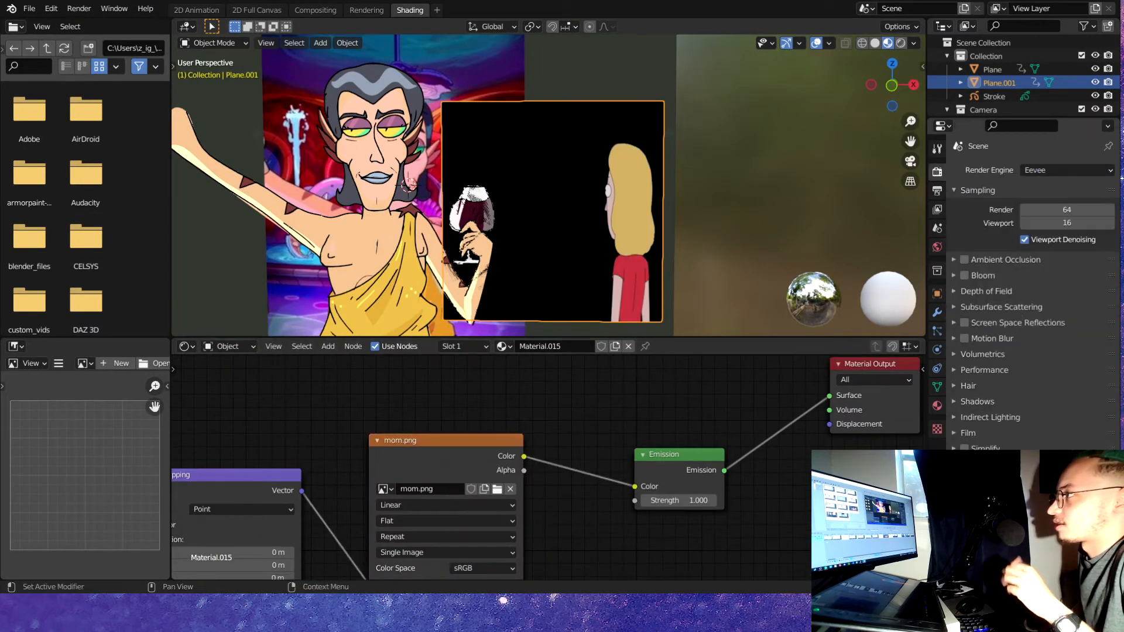
Set the mom.png material's blend mode to Alpha Blend and its shadow mode to Alpha Hashed, and preview the scene rendered
scroll(1030, 293, "down", 5)
left_click(1065, 459)
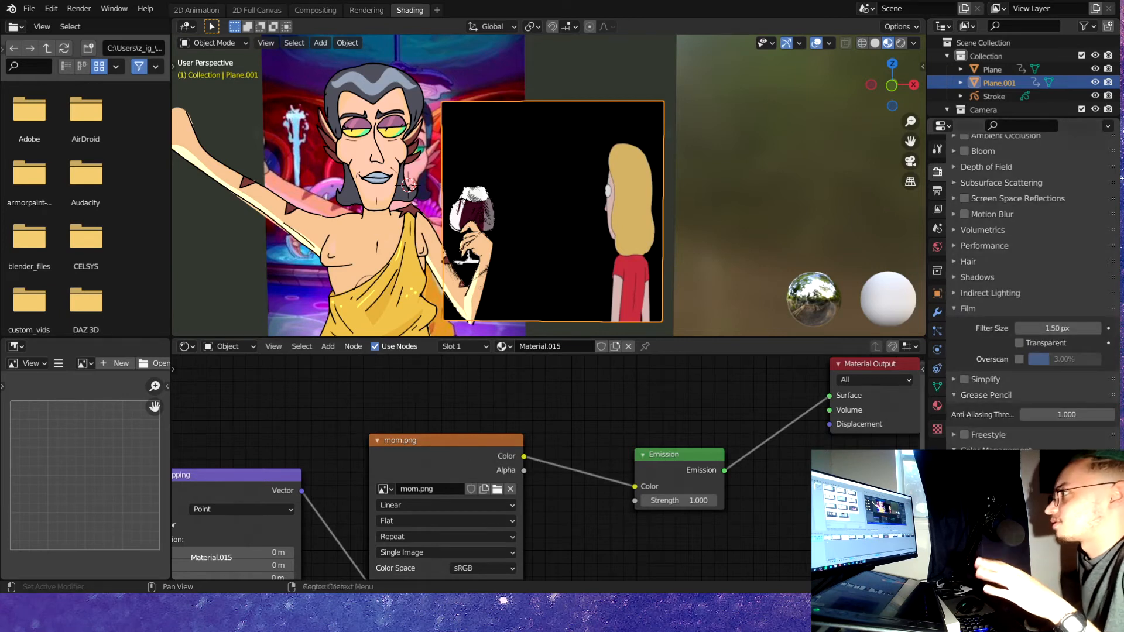
left_click(937, 191)
scroll(1002, 421, "down", 2)
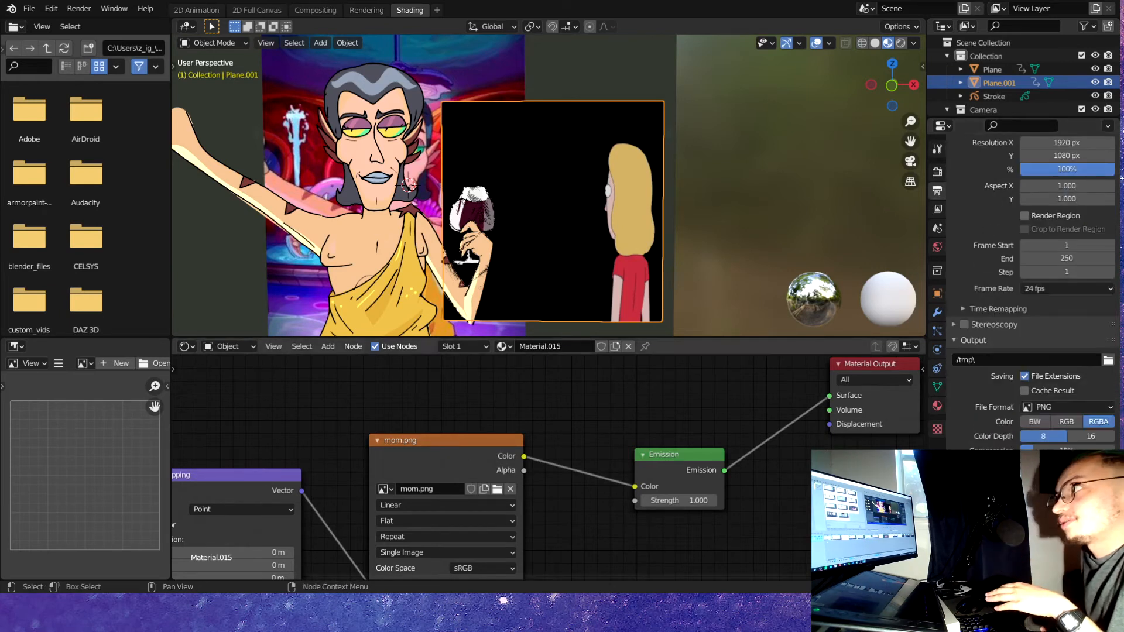
left_click(937, 405)
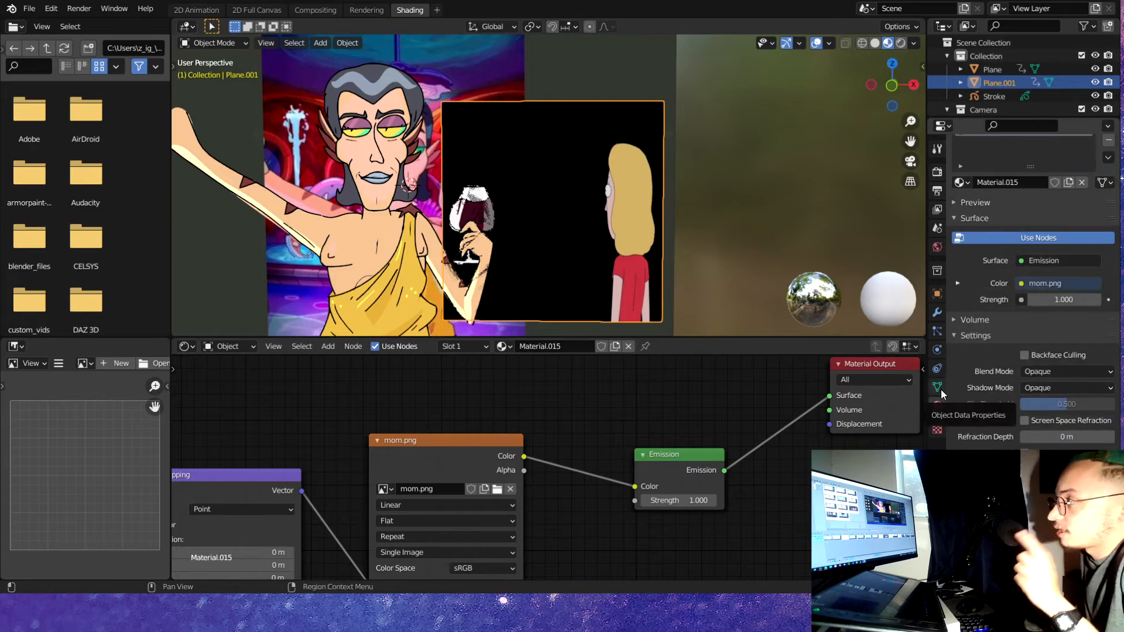
scroll(1065, 292, "up", 1)
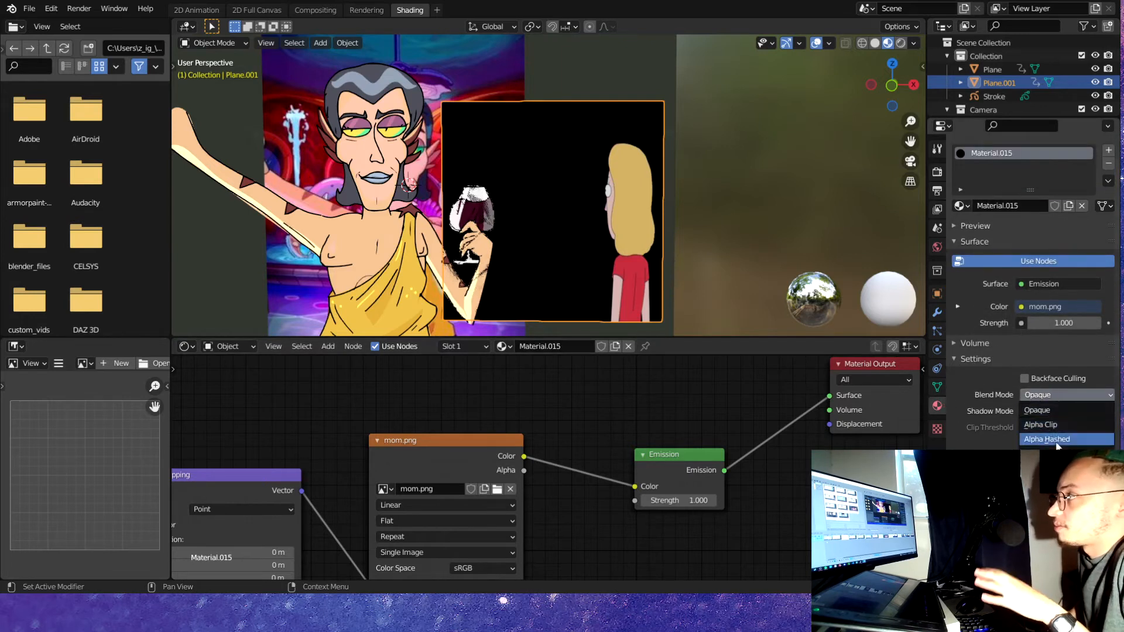
key("z")
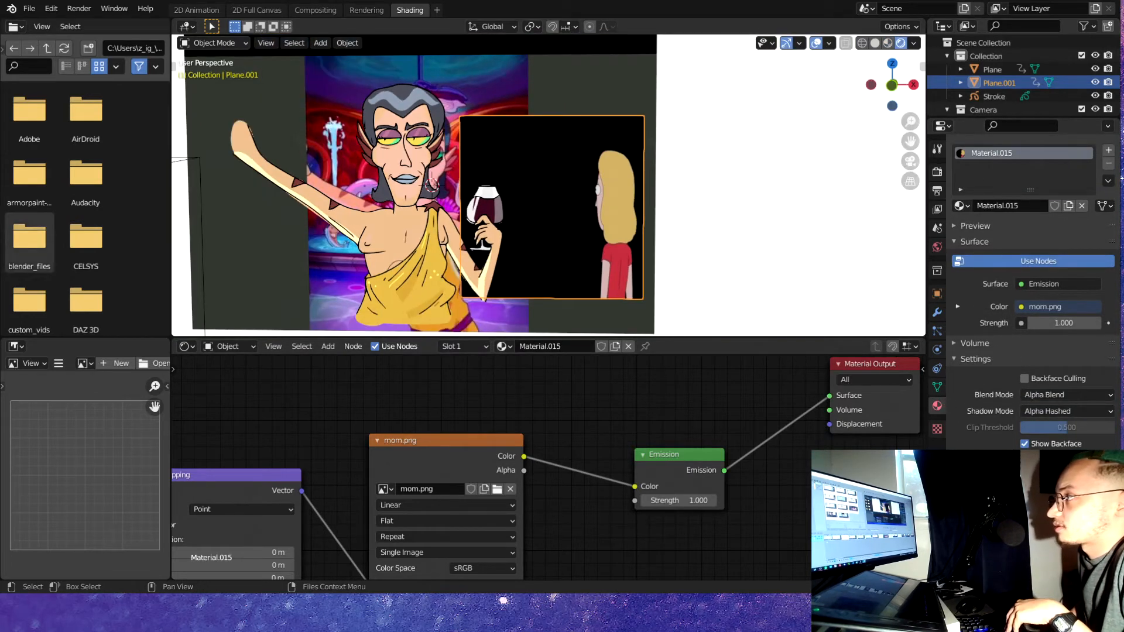
Set the mom.png material's shadow mode to Alpha Clip with a 0.299 threshold and its emission strength to 1.5
mouse_move(515, 210)
middle_mouse_down()
mouse_move(591, 210)
mouse_move(562, 223)
middle_mouse_up()
left_click(1059, 283)
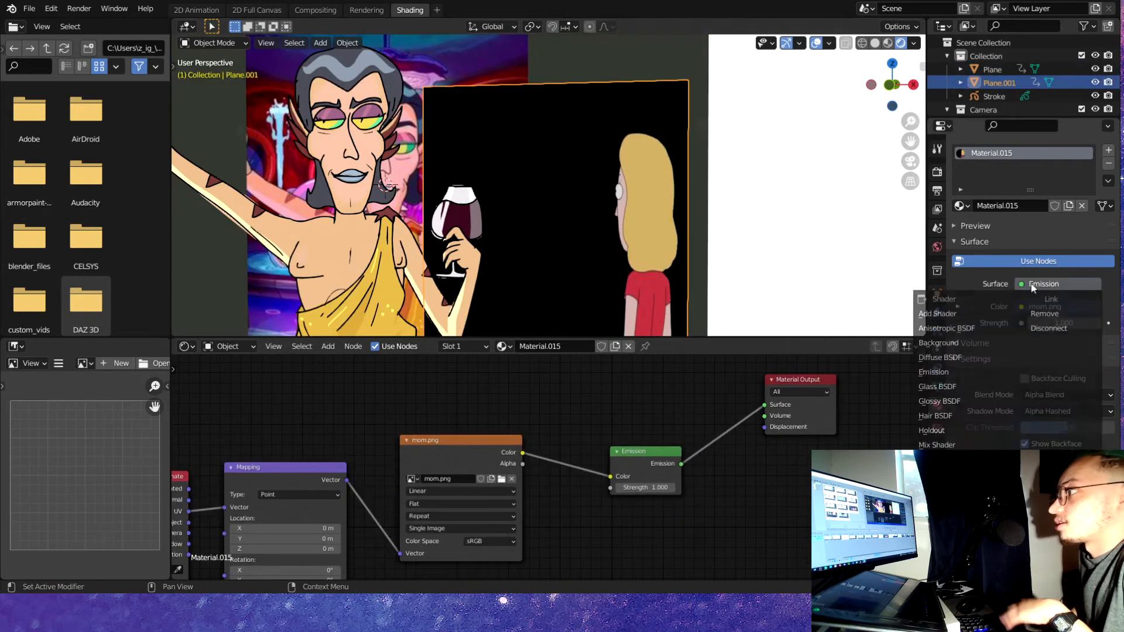
left_click(1036, 404)
key("ctrl+z")
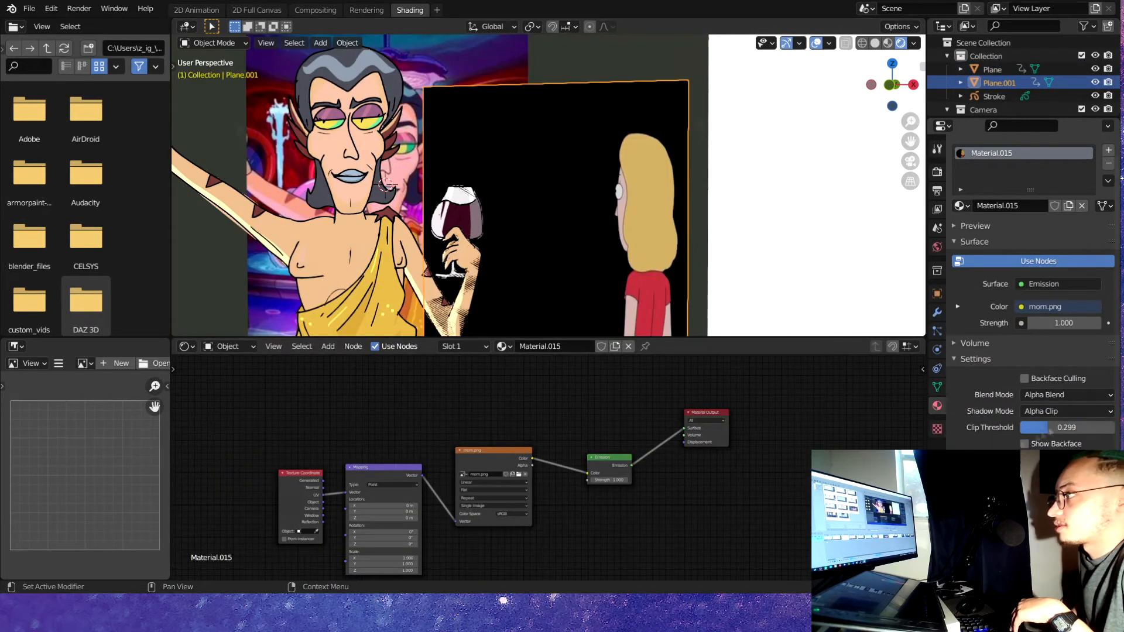
scroll(1063, 305, "up", 1)
left_click_drag(1054, 323, 1076, 323)
scroll(548, 468, "up", 5)
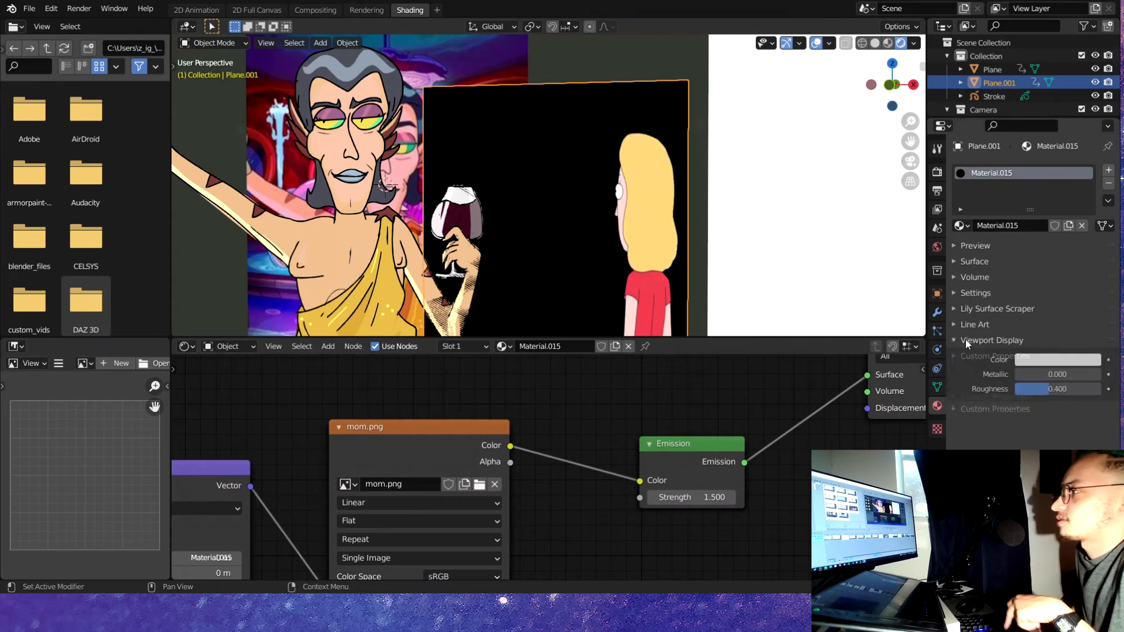
left_click(964, 340)
left_click(973, 324)
left_click(985, 275)
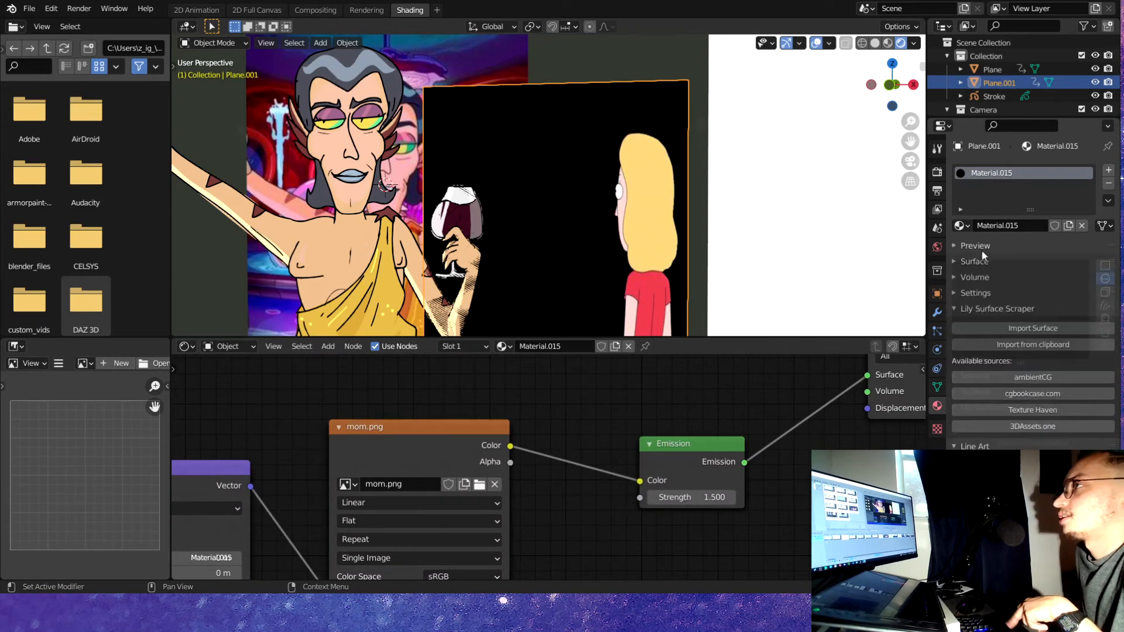
left_click(936, 294)
left_click(936, 350)
left_click(937, 406)
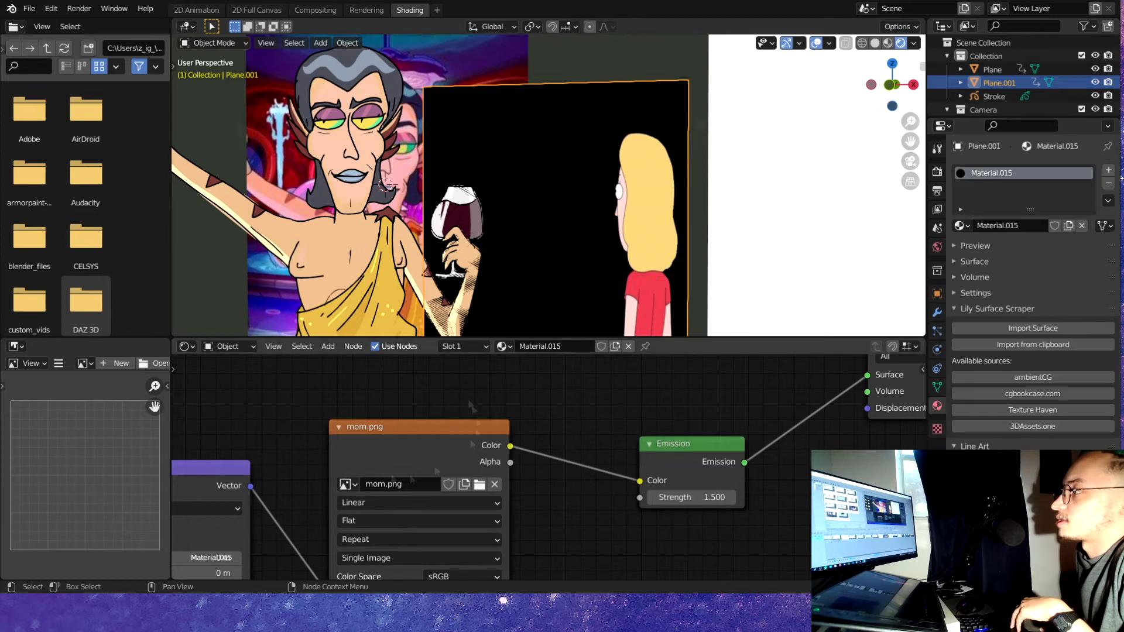
Combine the Emission with a Transparent BSDF through an Add Shader into the Material Output, with the emission strength at 1.0
scroll(491, 527, "down", 2)
left_click(494, 547)
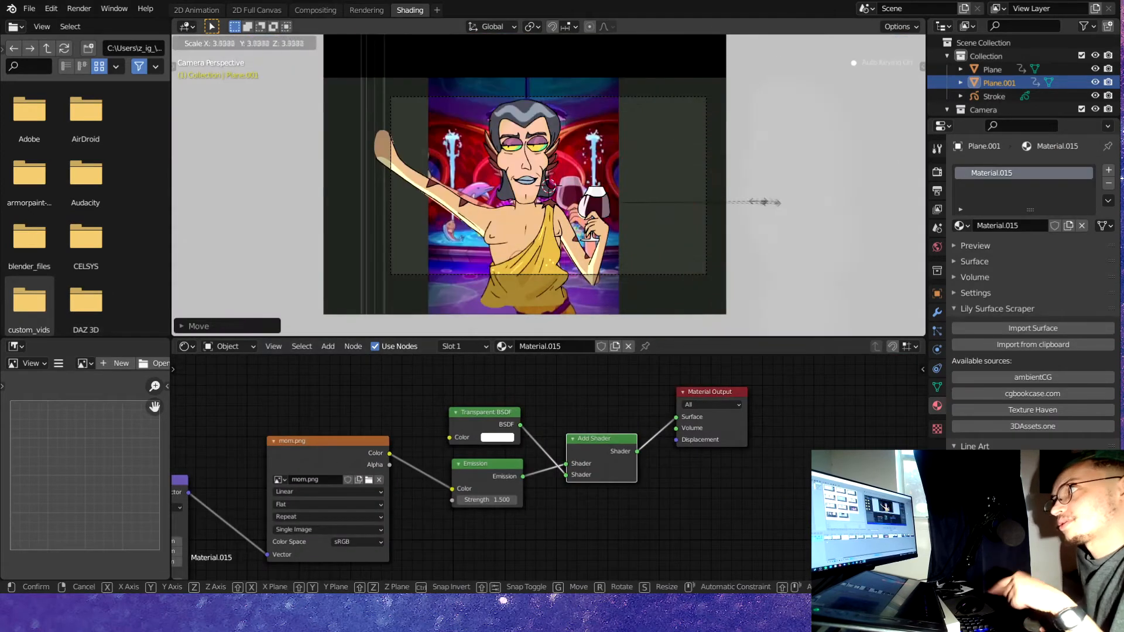
left_click(760, 202)
key("Delete")
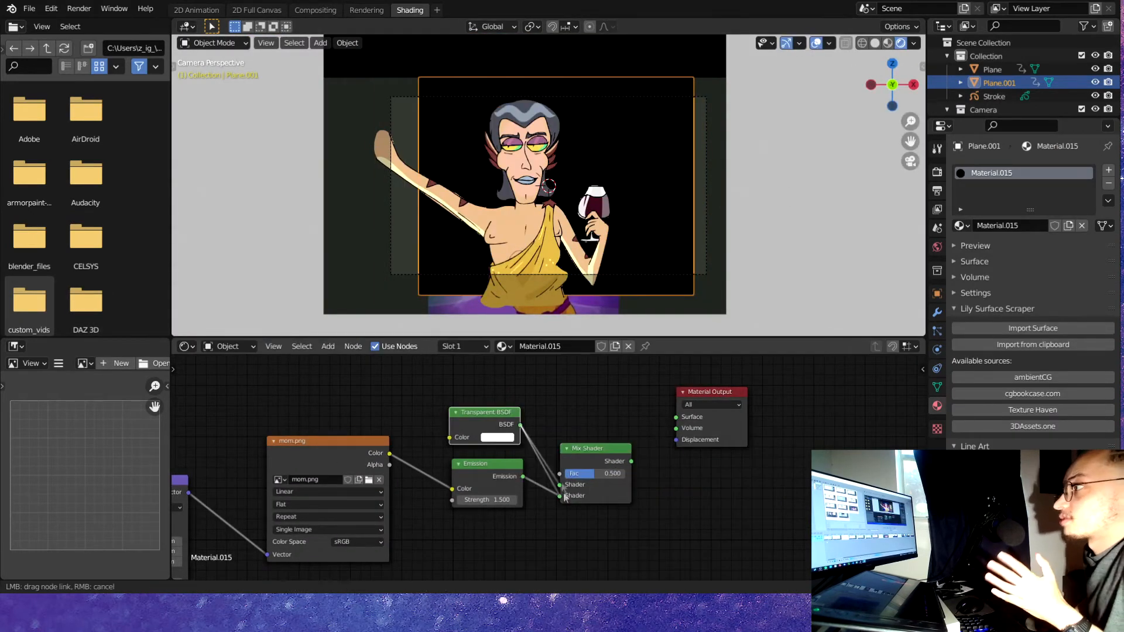
left_click_drag(565, 498, 560, 495)
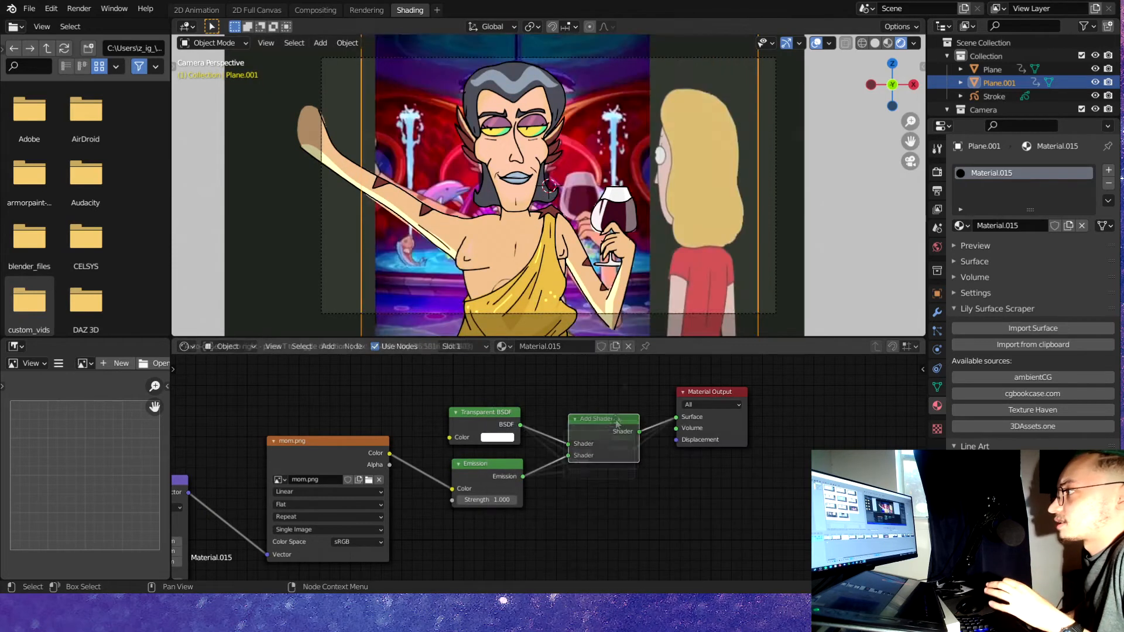
Scale the mom.png plane in the camera view so that it roughly spans the camera frame
scroll(547, 184, "down", 3)
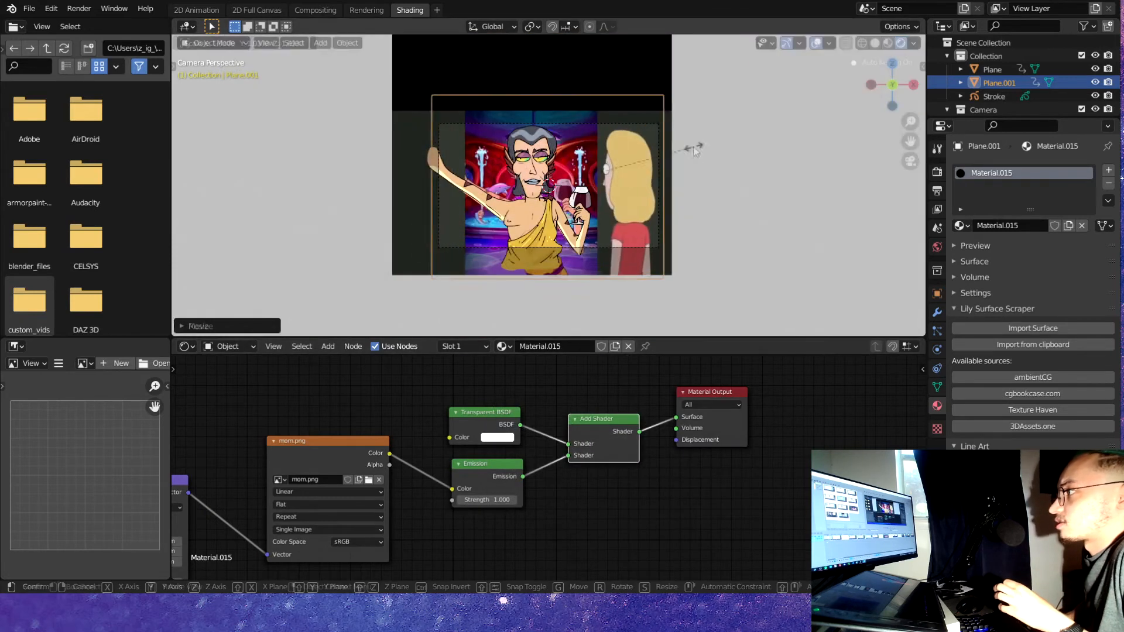
scroll(730, 194, "up", 3)
key("s")
left_click(672, 238)
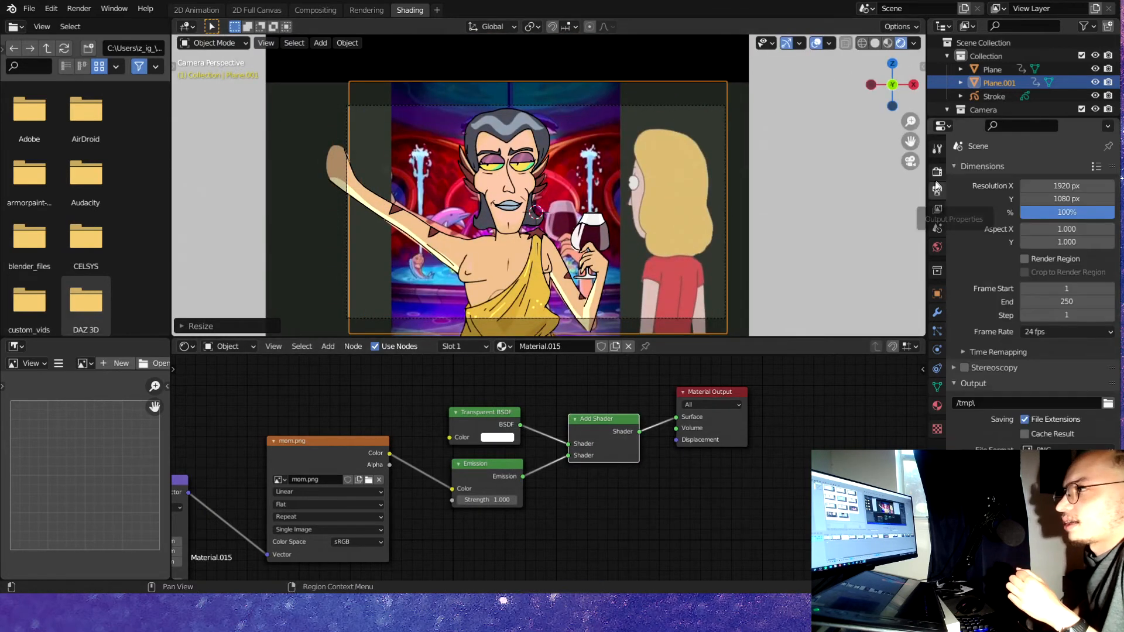
Set the mom.png material's blend mode to Alpha Blend and its shadow mode to None
scroll(984, 266, "up", 2, "ctrl")
scroll(985, 266, "down", 2, "ctrl")
left_click(975, 292)
scroll(1065, 329, "down", 2, "ctrl")
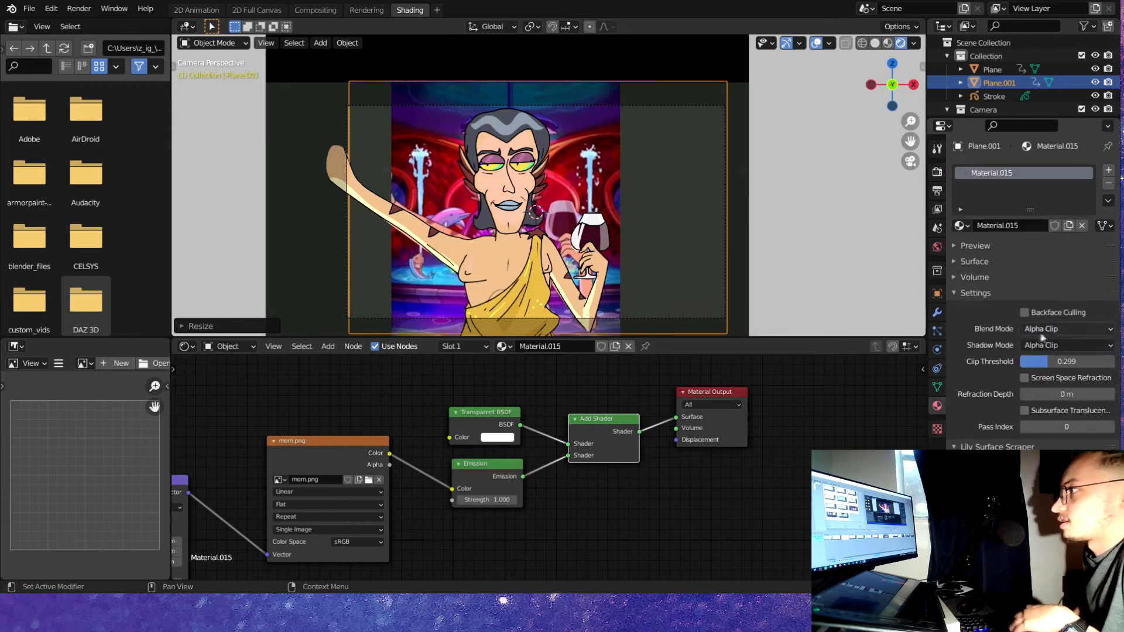
left_click(1062, 328)
left_click(1043, 388)
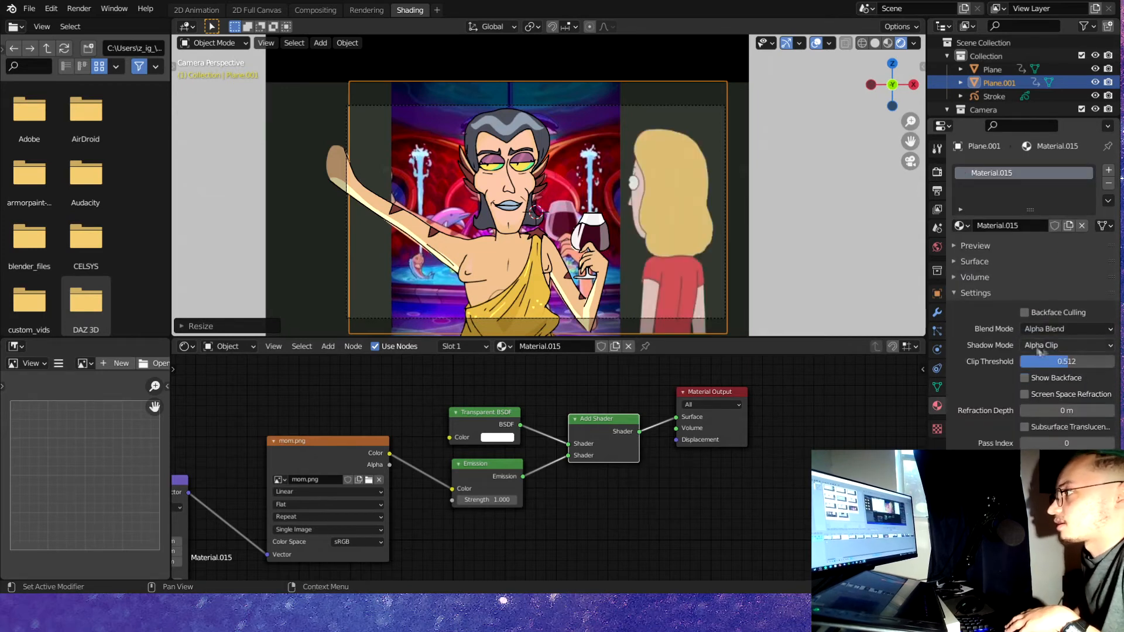
scroll(1065, 344, "up", 3, "ctrl")
Drive the Transparent BSDF color with the mom.png alpha through an Invert node, and set the emission strength to 1.9
middle_click_drag(526, 205, 562, 199)
left_click_drag(389, 464, 448, 437)
left_click_drag(603, 418, 606, 407)
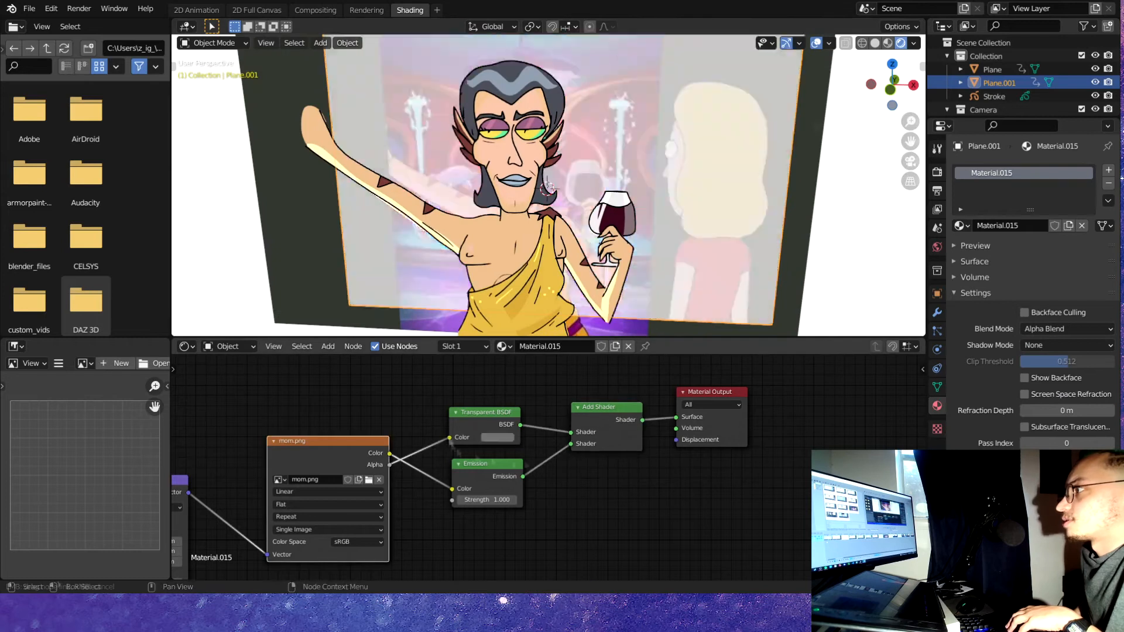
key("shift+a")
type("invert")
key("Return")
left_click(462, 427)
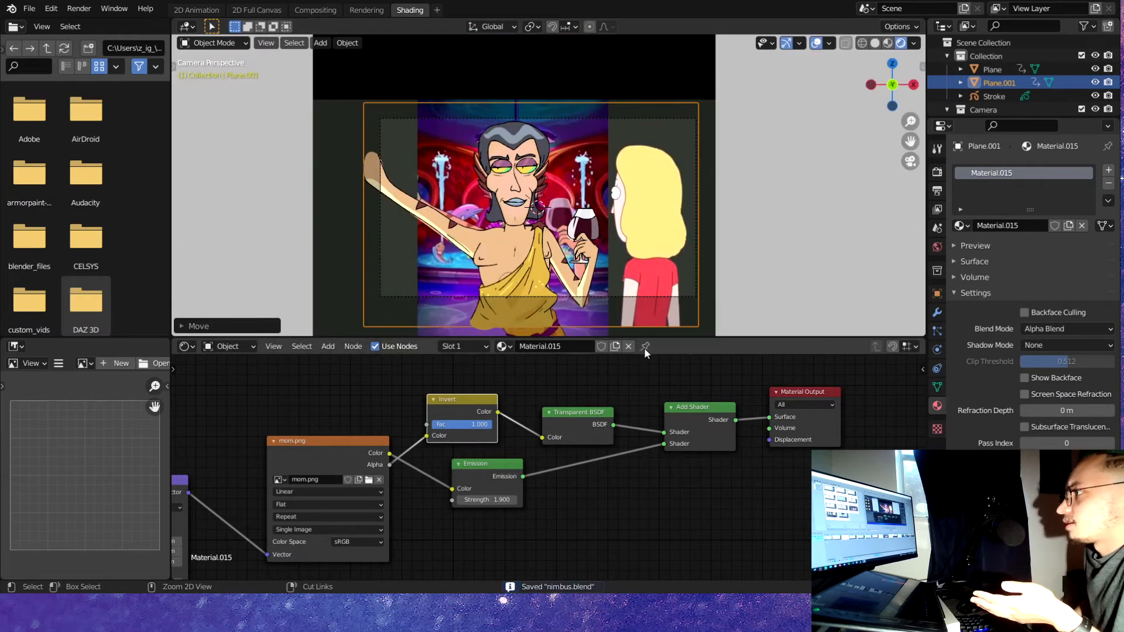
Add a second material slot with a new material to the mom.png plane and copy the whole node setup into it
right_click(1012, 173)
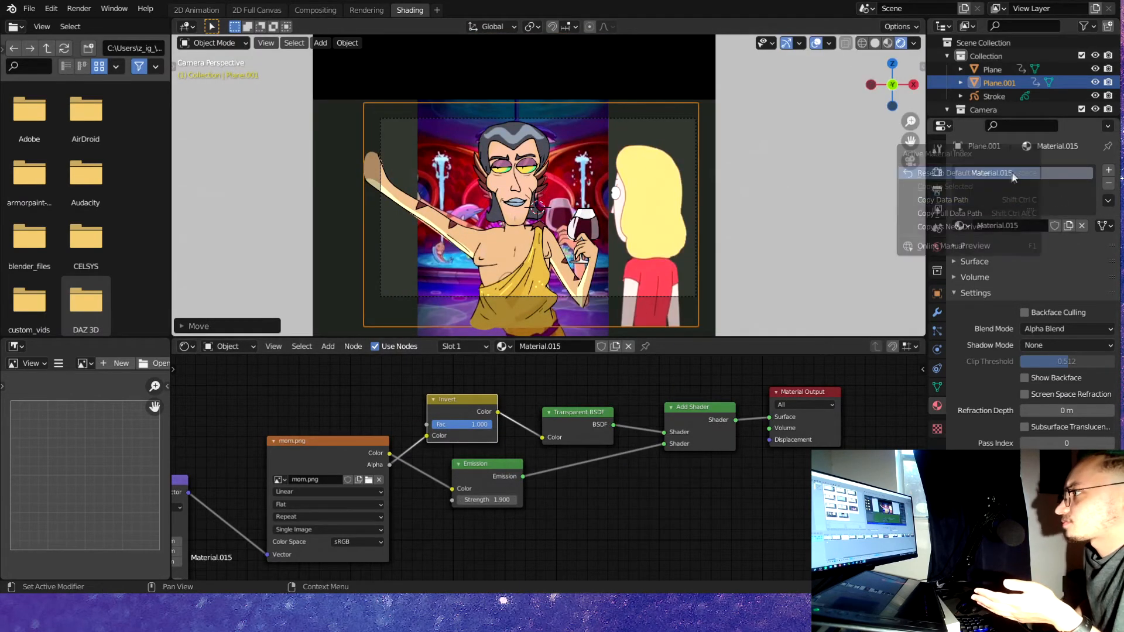
left_click(1106, 170)
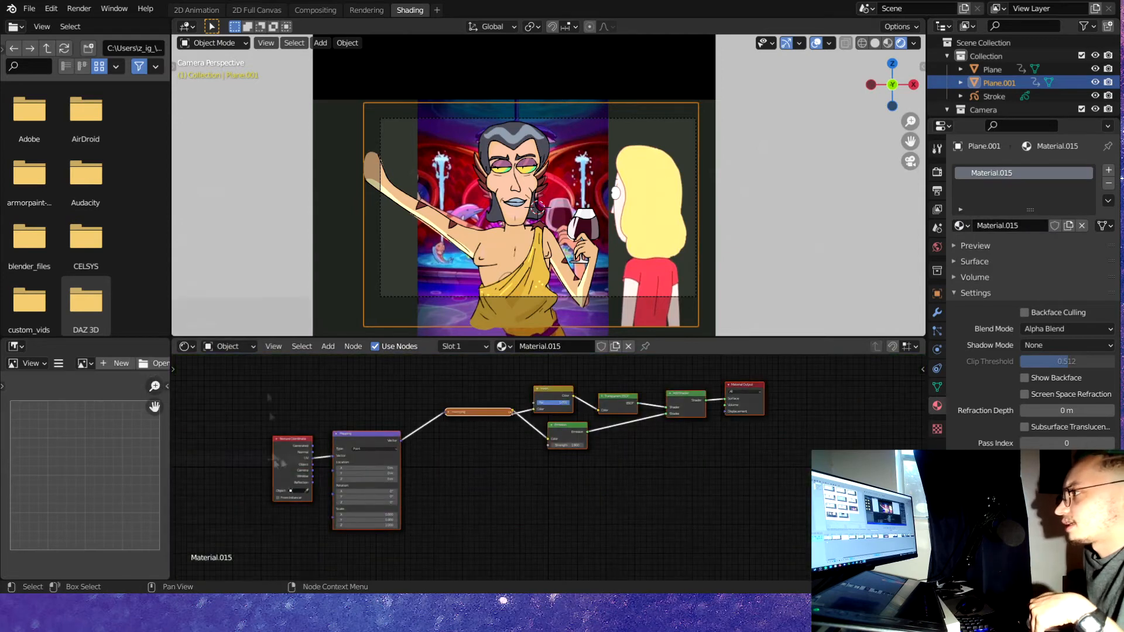
left_click(1034, 253)
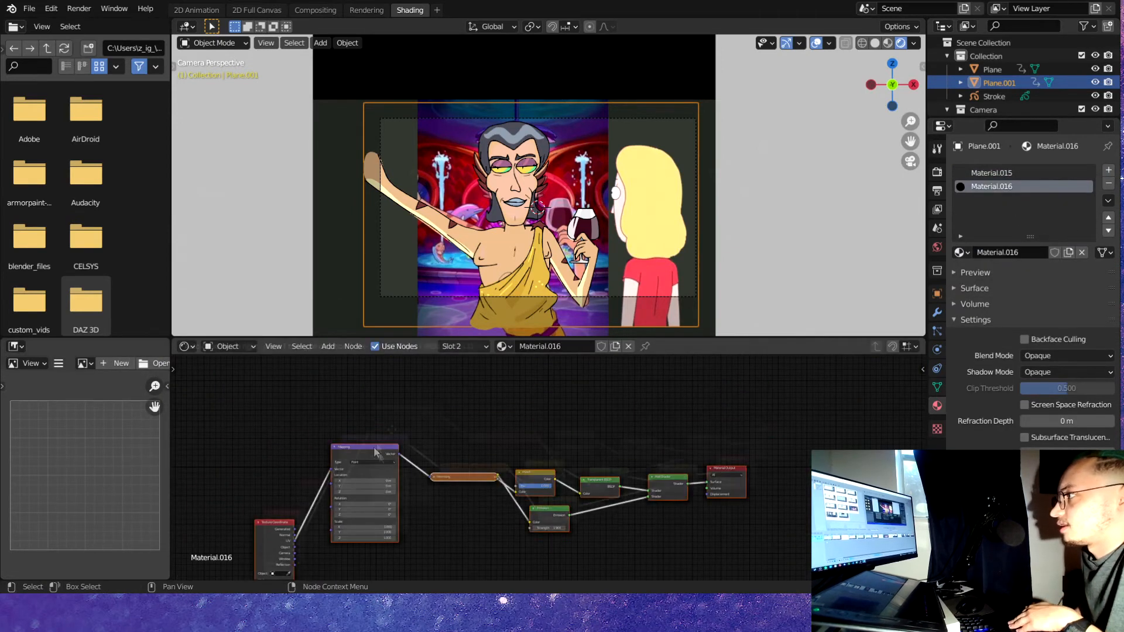
scroll(375, 452, "up", 4)
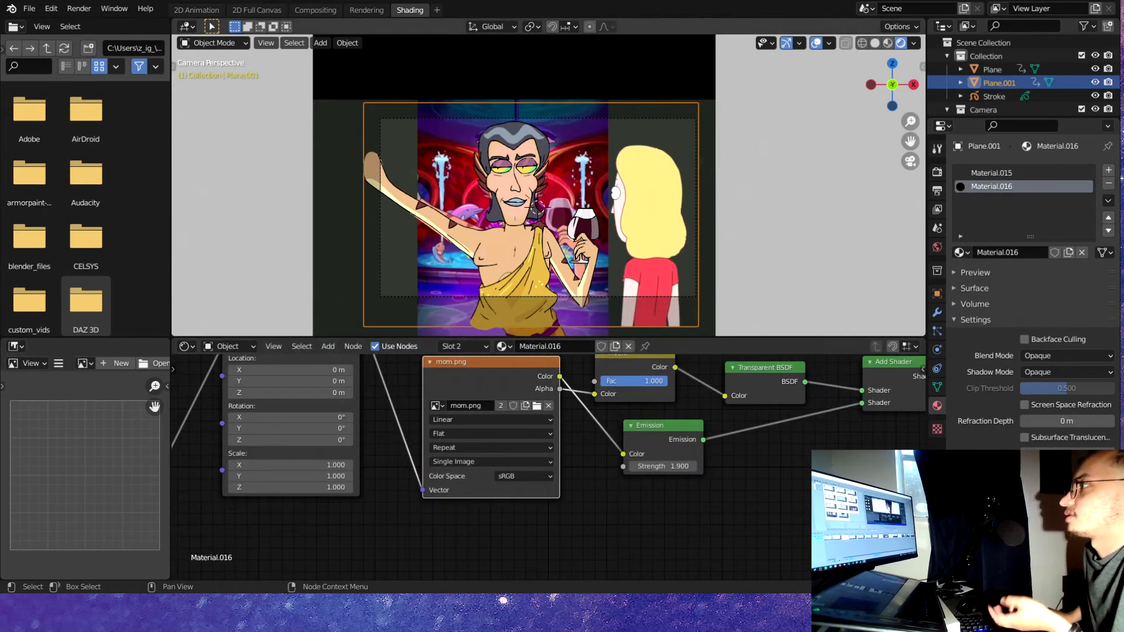
Duplicate the mom.png plane and assign Material.016 to the first material slot of the copy
middle_click_drag(585, 176, 673, 164)
key("shift+d")
key("Escape")
left_click(960, 252)
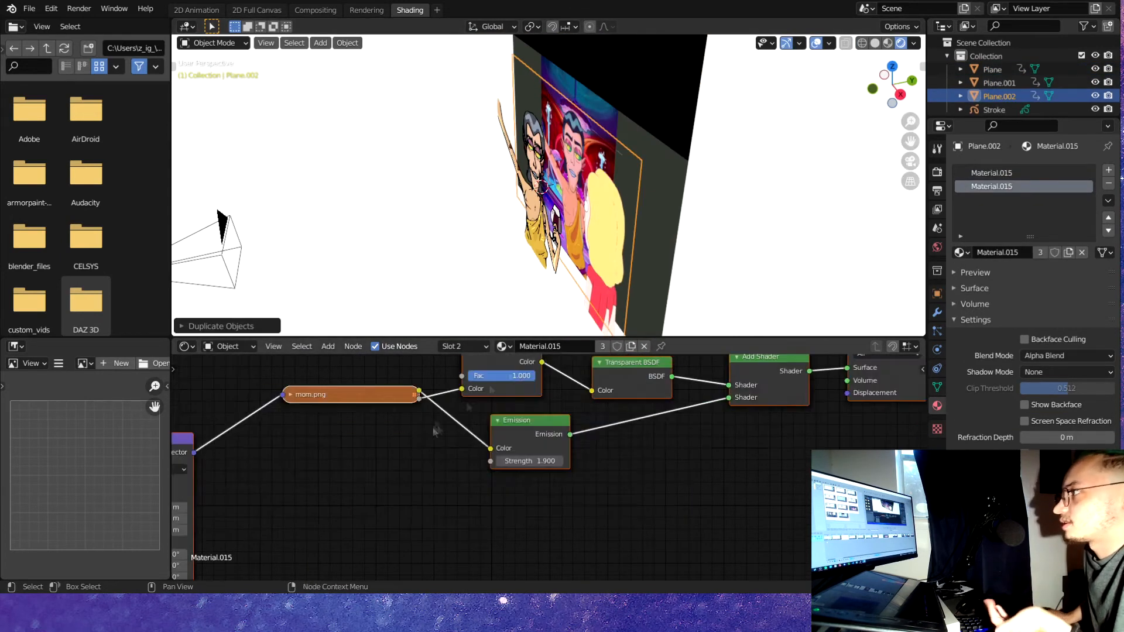
left_click(986, 212)
left_click(995, 172)
middle_click_drag(585, 204, 621, 193)
left_click(995, 172)
left_click(501, 346)
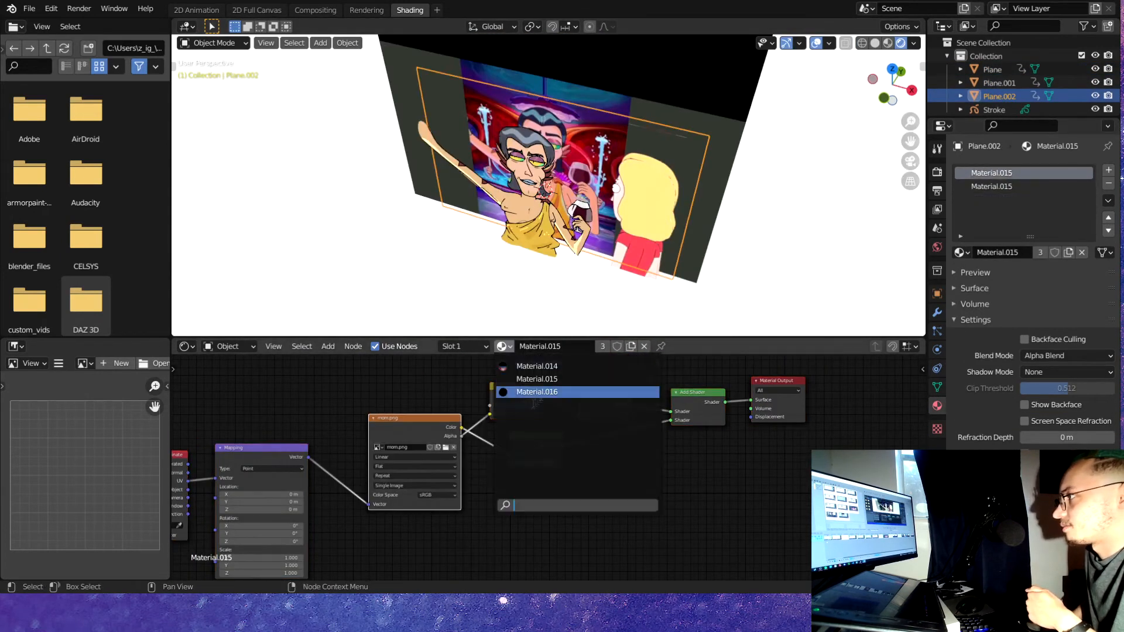
left_click(527, 389)
Move the duplicated plane to the side of the character's raised arm and load dad.png as its image texture
key("g")
left_click(527, 222)
middle_click_drag(526, 222, 493, 243)
left_click(578, 391)
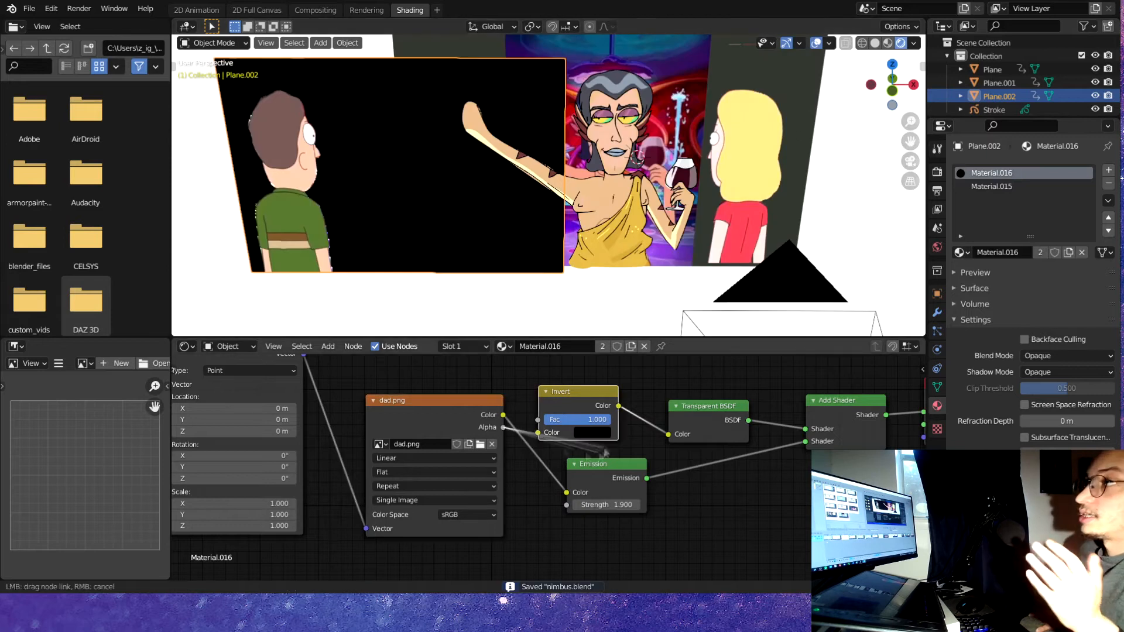
Route the dad.png alpha through Invert and Transparent BSDF nodes into the Add Shader, and set blend and shadow modes to Alpha Hashed
key("x")
key("Home")
key("ctrl+z")
key("ctrl+z")
key("ctrl+z")
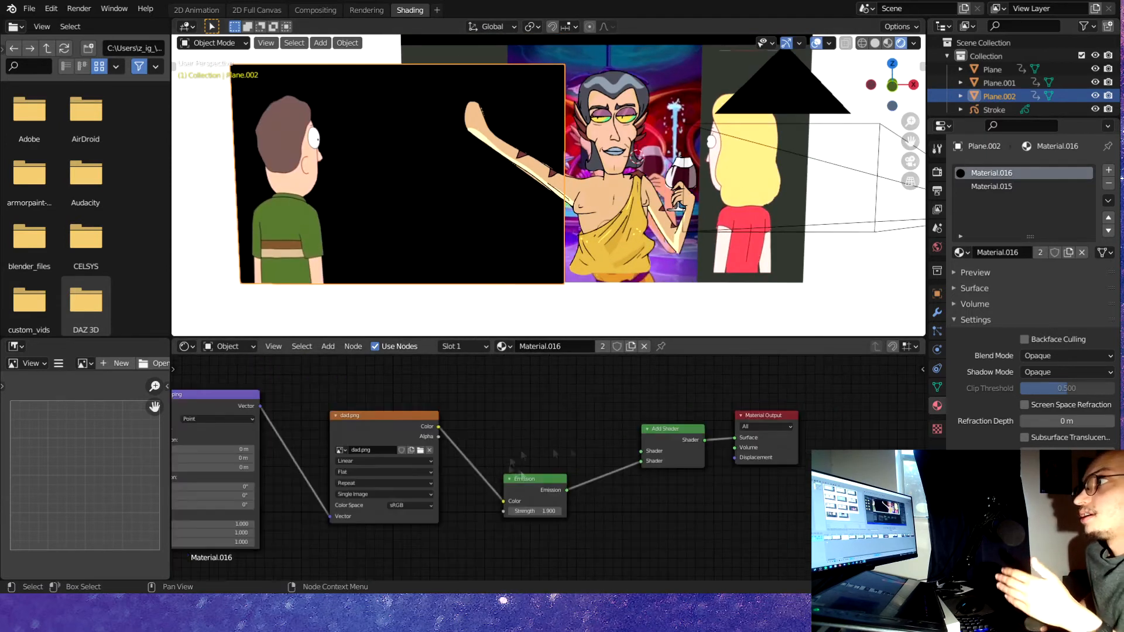
key("ctrl+z")
key("ctrl+z")
key("ctrl+z")
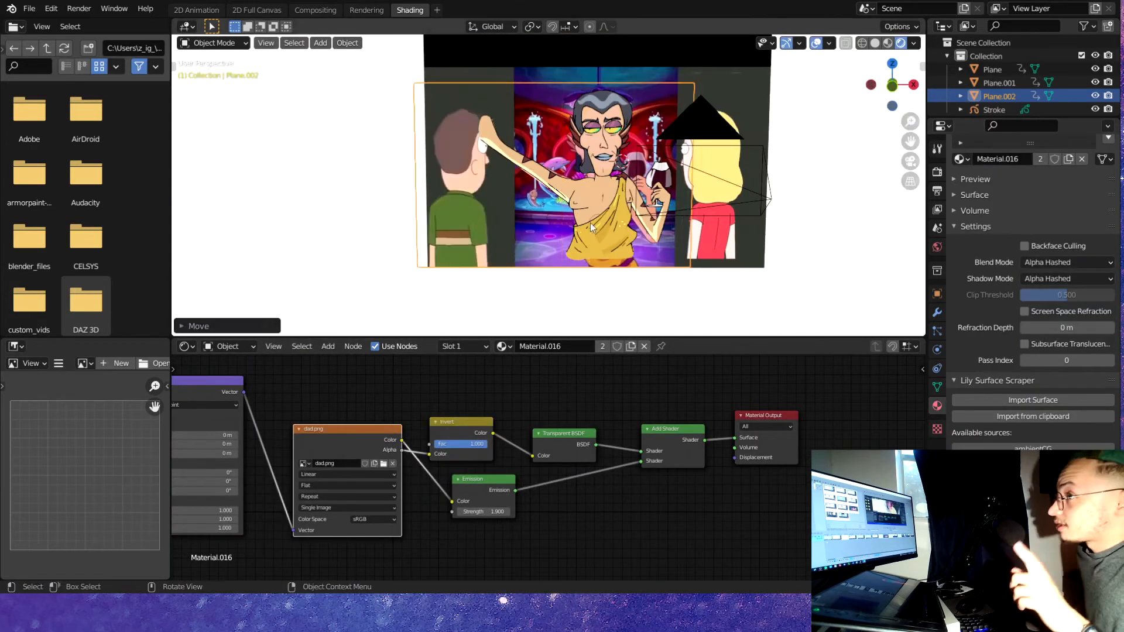
Position the dad.png plane in the camera view opposite the blonde figure and switch to the 2D Animation workspace
key("ctrl+z")
key("ctrl+z")
key("ctrl+z")
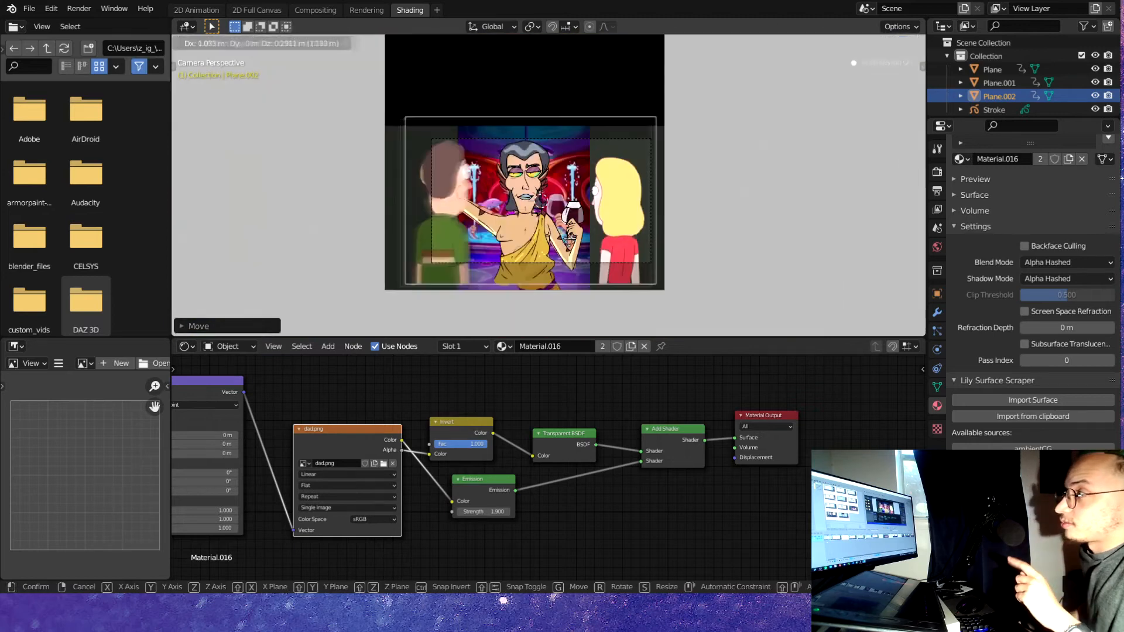
key("ctrl+z")
key("ctrl+z")
key("ctrl+z")
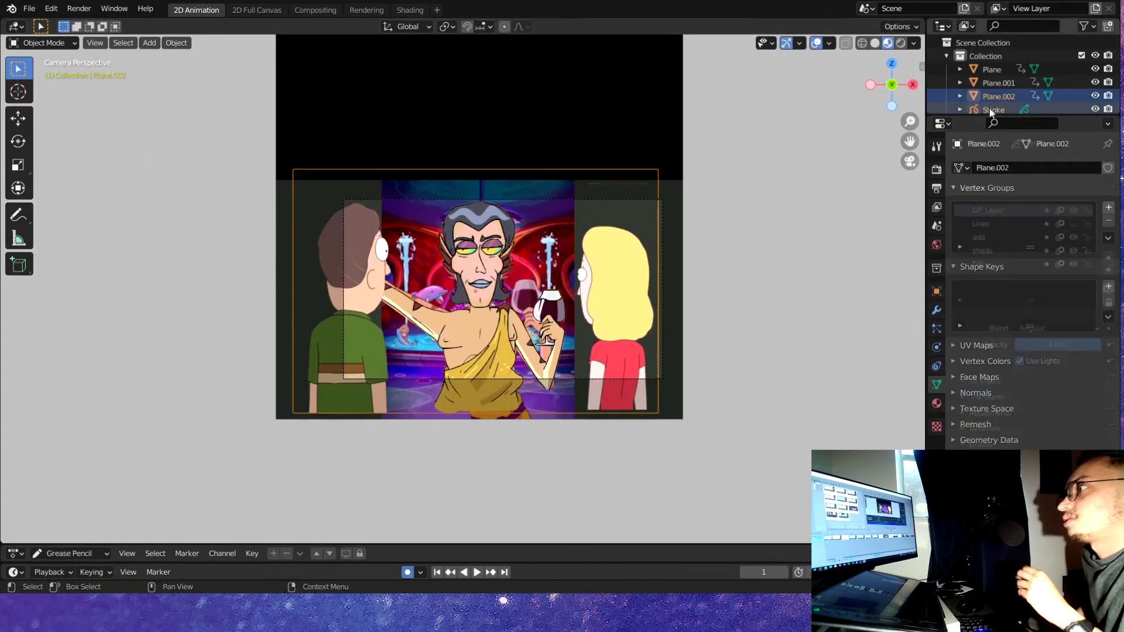
Interpolate the Grease Pencil character's drawings between the keyframes at frames 26 and 36, layer by layer
key("g")
key("shift+d")
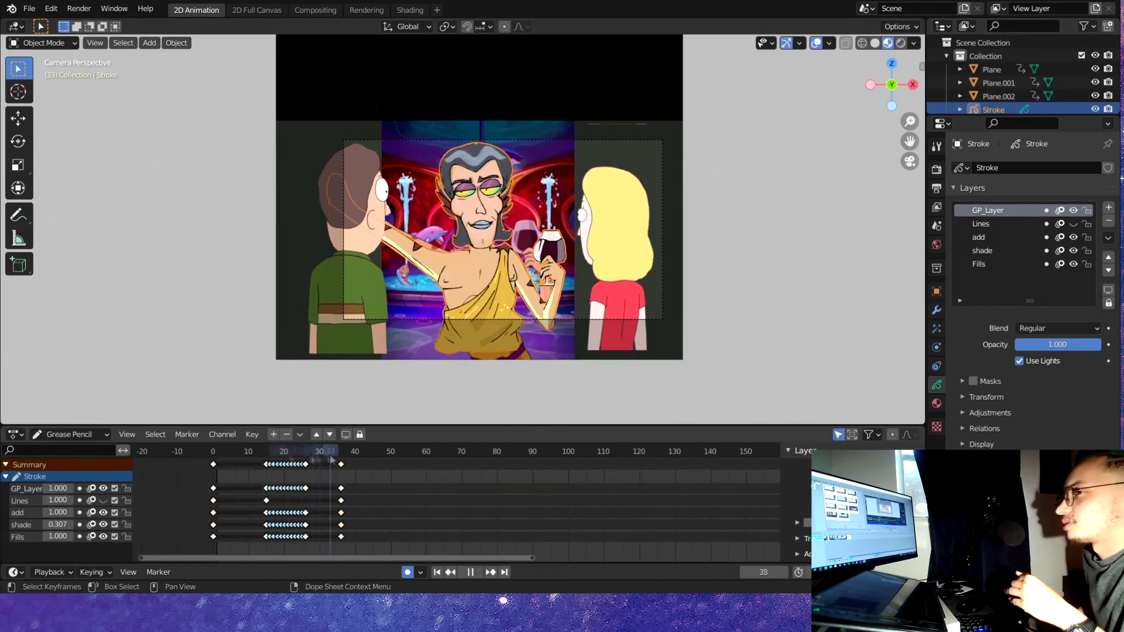
left_click(34, 101)
left_click(17, 512)
left_click(17, 537)
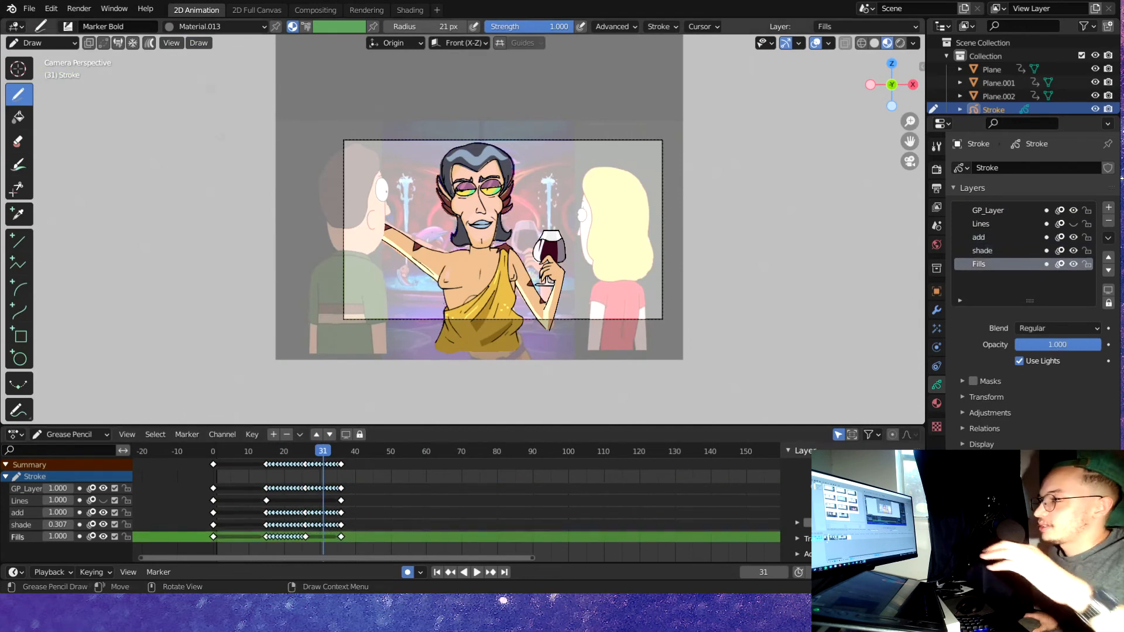
Rename the dad.png plane as dad and check the placement of the figure planes from outside the camera view
left_click(998, 96)
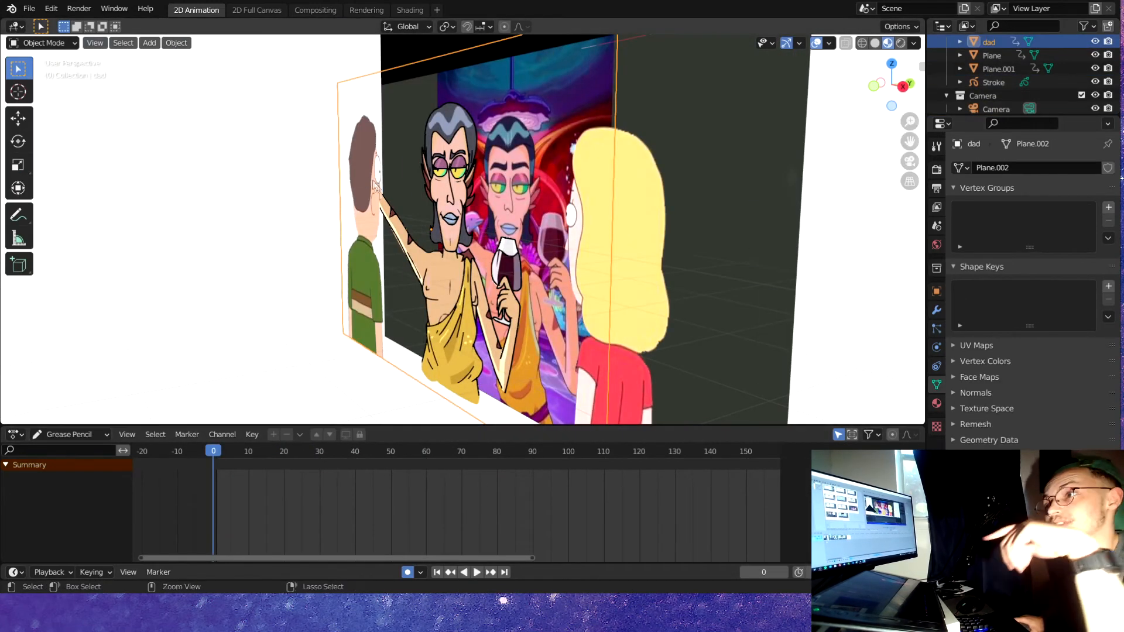
key("ctrl+a")
key("Escape")
key("KP_0")
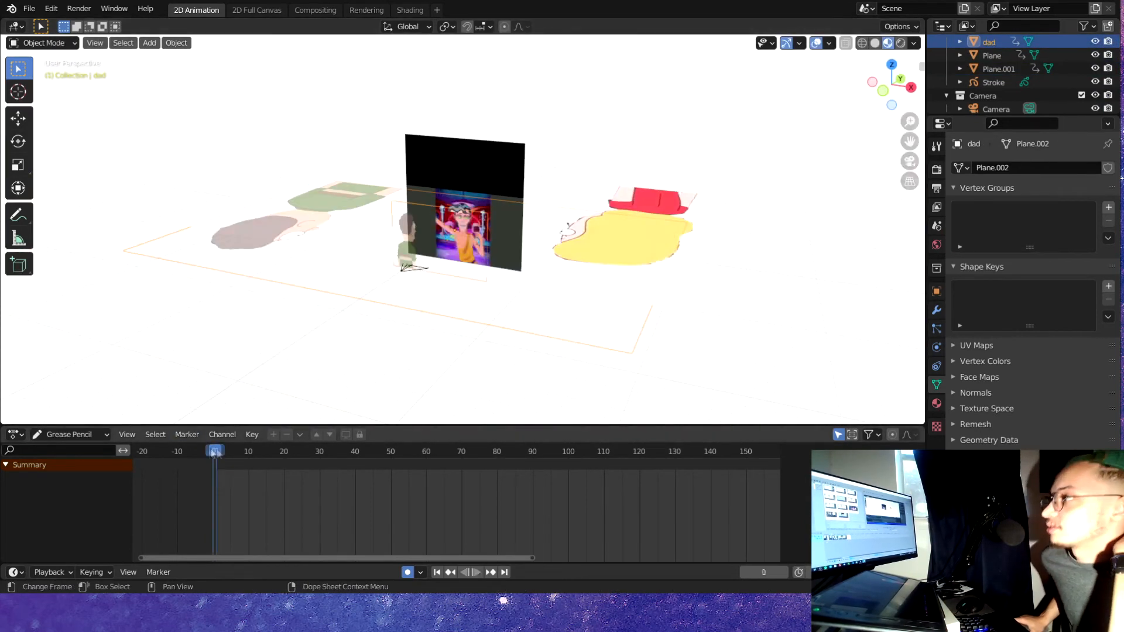
middle_click_drag(409, 246, 374, 281)
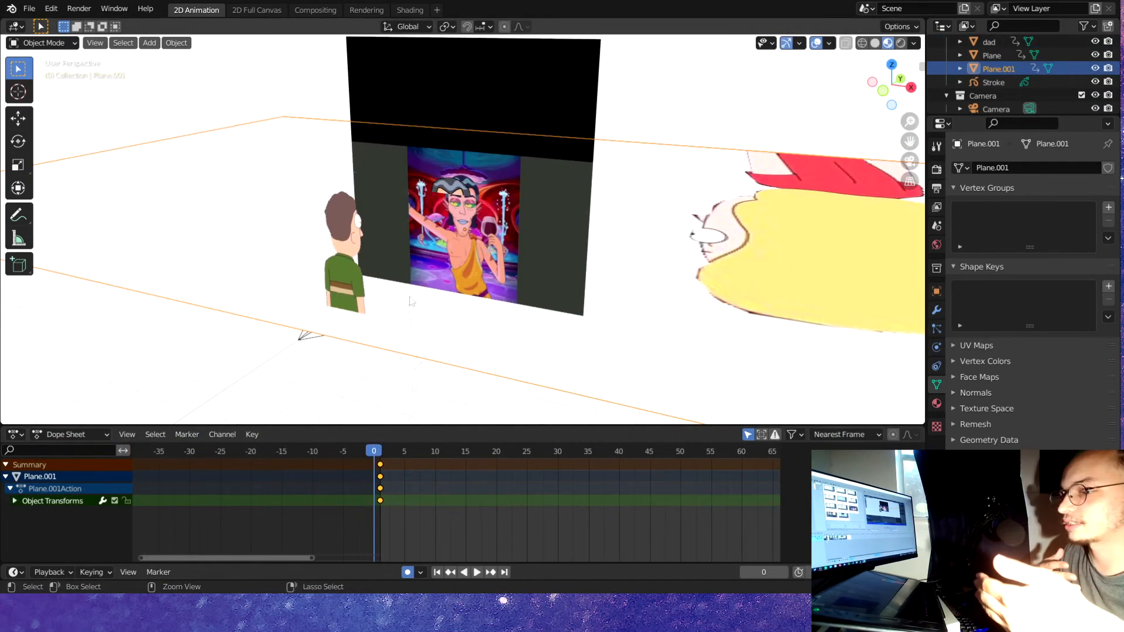
Try shifting the dad figure plane along the Y axis in the camera view, and open the Grease Pencil character's materials
key("KP_0")
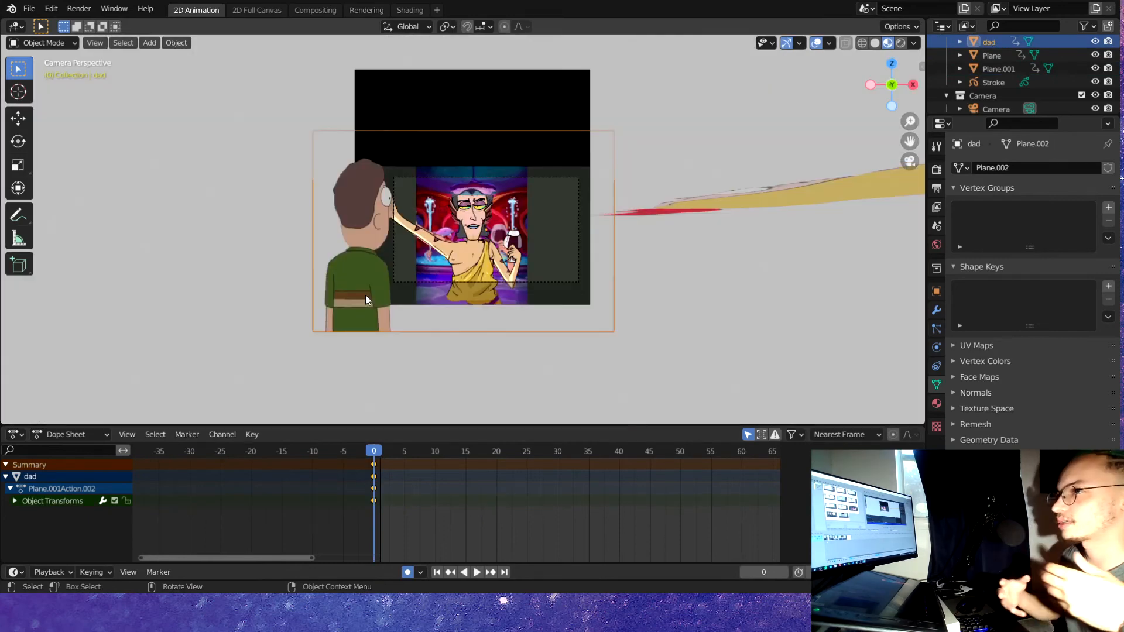
scroll(365, 294, "down", 11, "alt")
key("g")
key("y")
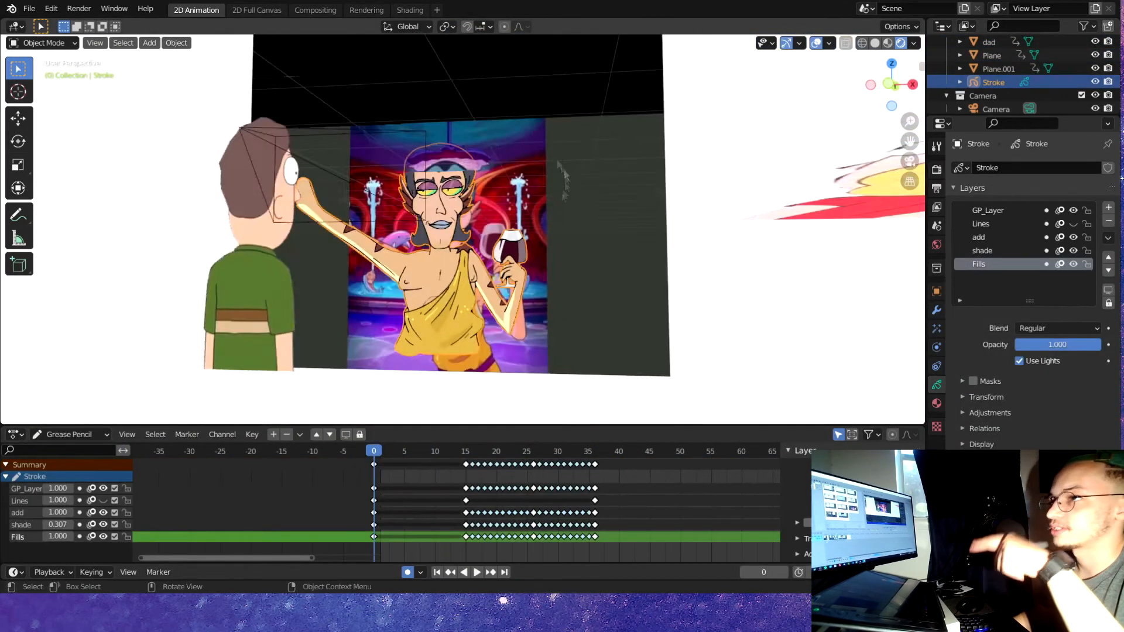
left_click(936, 403)
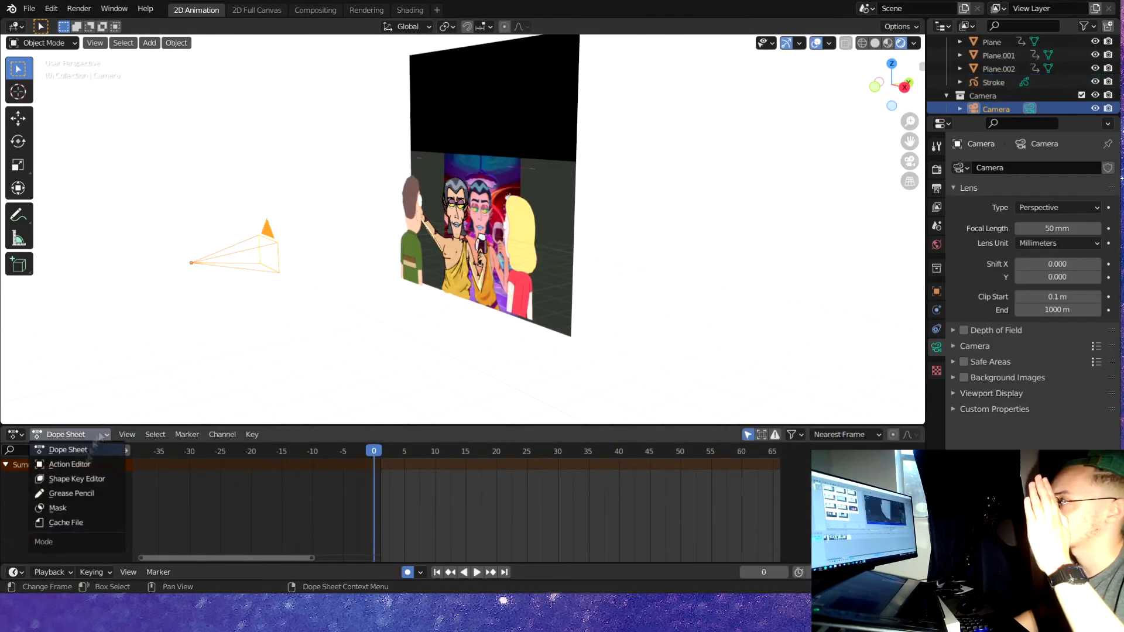
Add a Layout workspace and return to the 2D Animation workspace with the animation editor in Dope Sheet mode
left_click(436, 10)
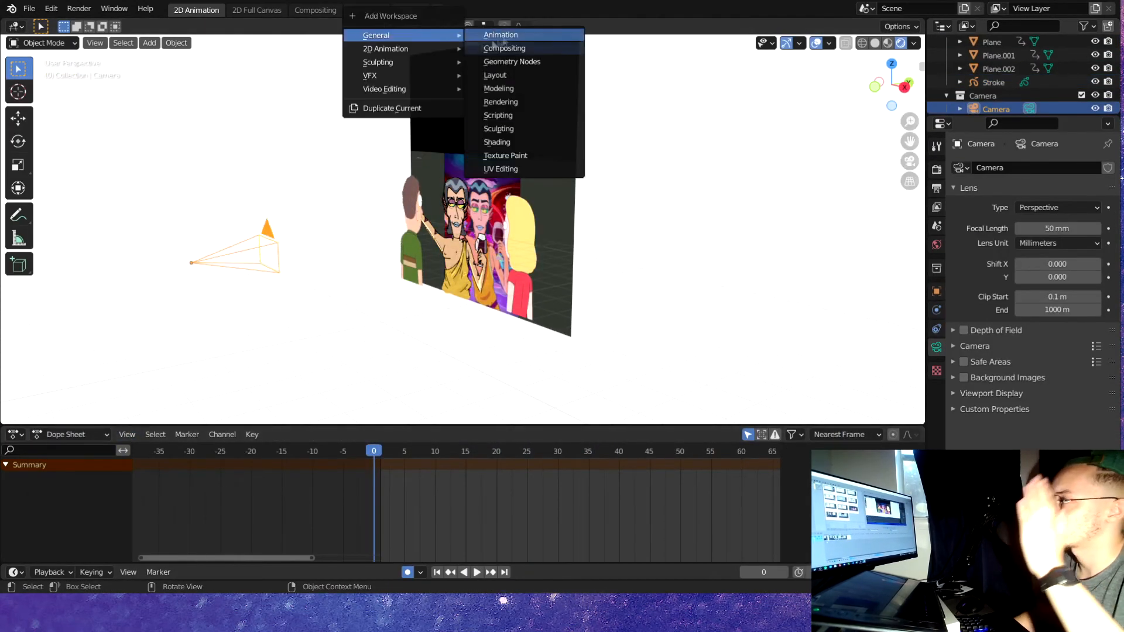
left_click(515, 78)
left_click(66, 448)
left_click(196, 10)
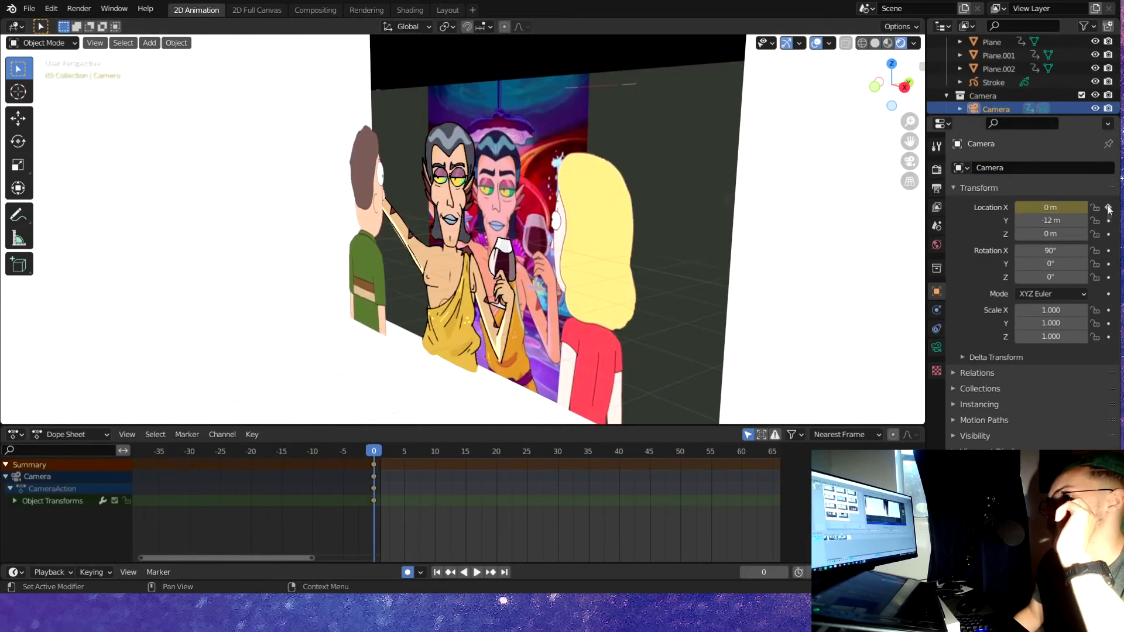
Keyframe the camera's location, rotation and scale at frame 0 and look through the camera
left_click(1107, 208)
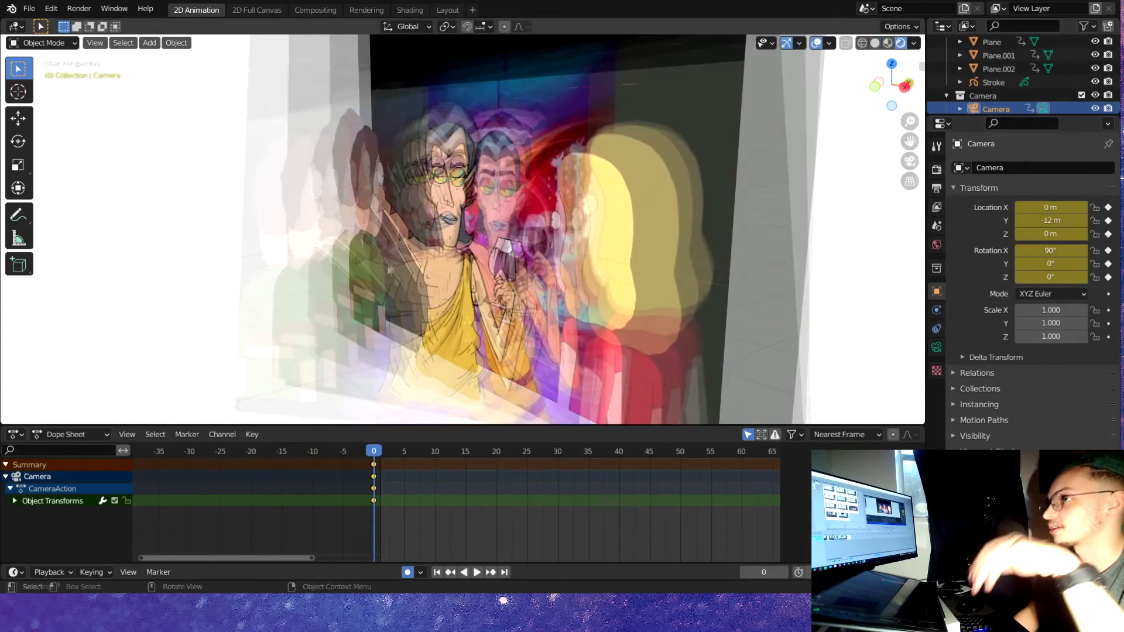
key("KP_0")
key("i")
key("space")
scroll(668, 241, "down", 2)
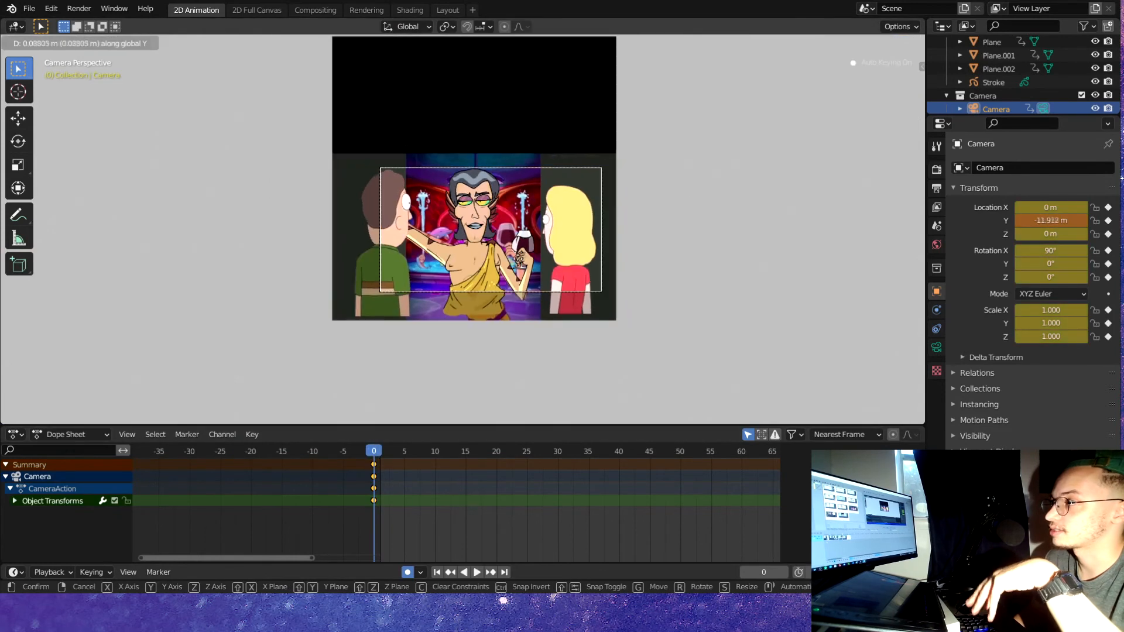
Move the camera along the Y axis to about -11.06 m at frame 13 and keyframe its transforms there
key("g")
key("y")
left_click(677, 313)
scroll(677, 313, "up", 1)
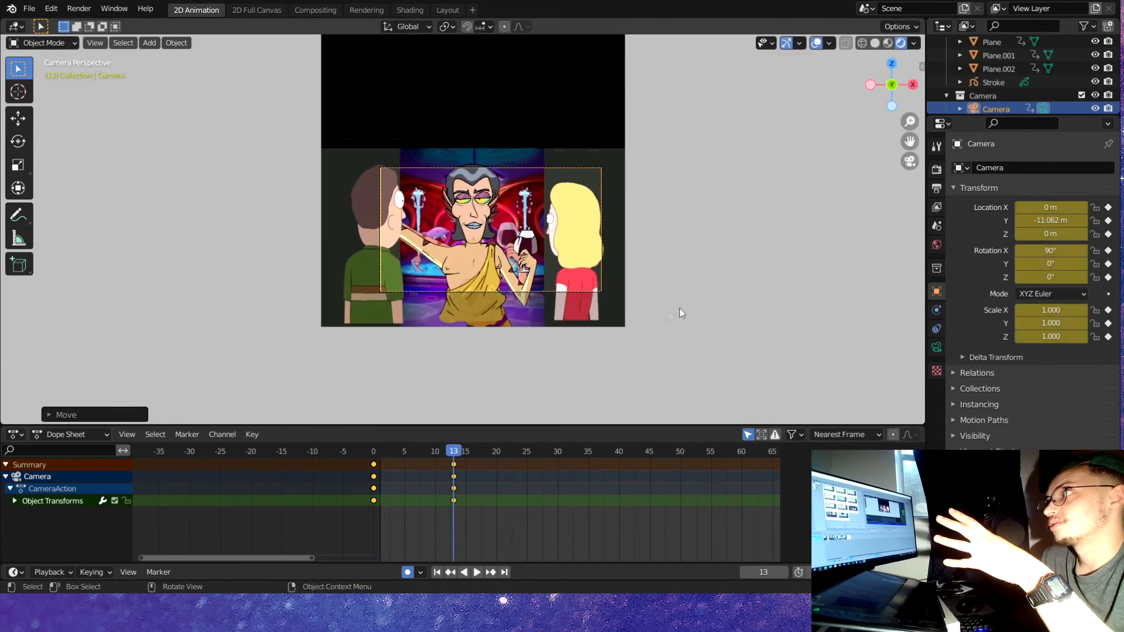
key("i")
key("shift+Right")
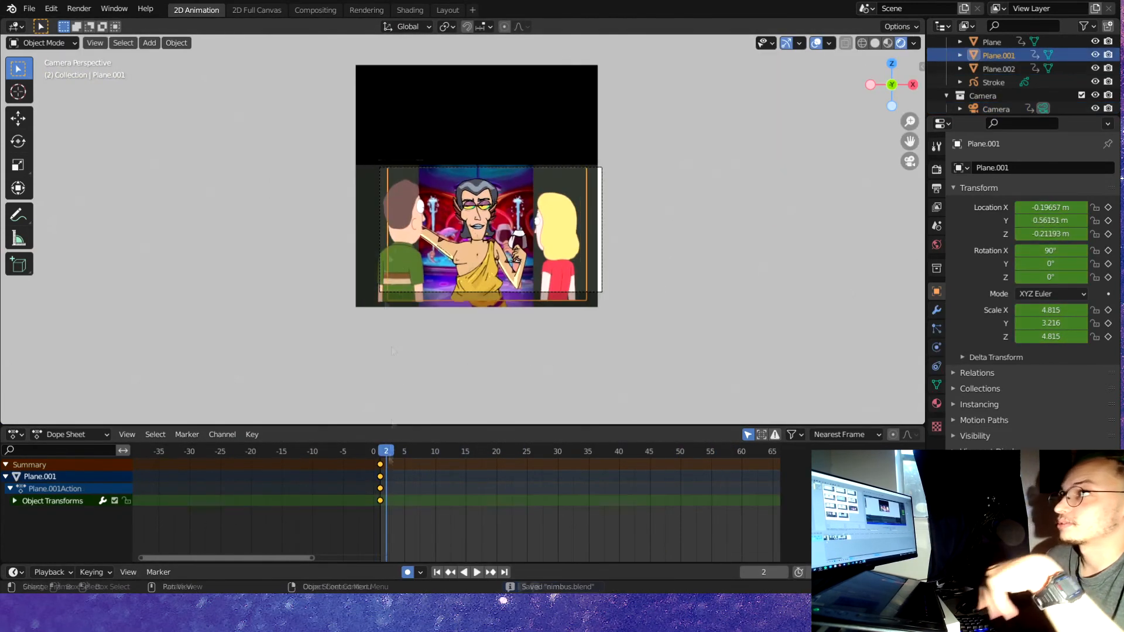
Interpolate the Grease Pencil character's drawings between the keyframes at frames 28 and 38 in Draw mode, layer by layer
scroll(545, 301, "up", 1)
key("i")
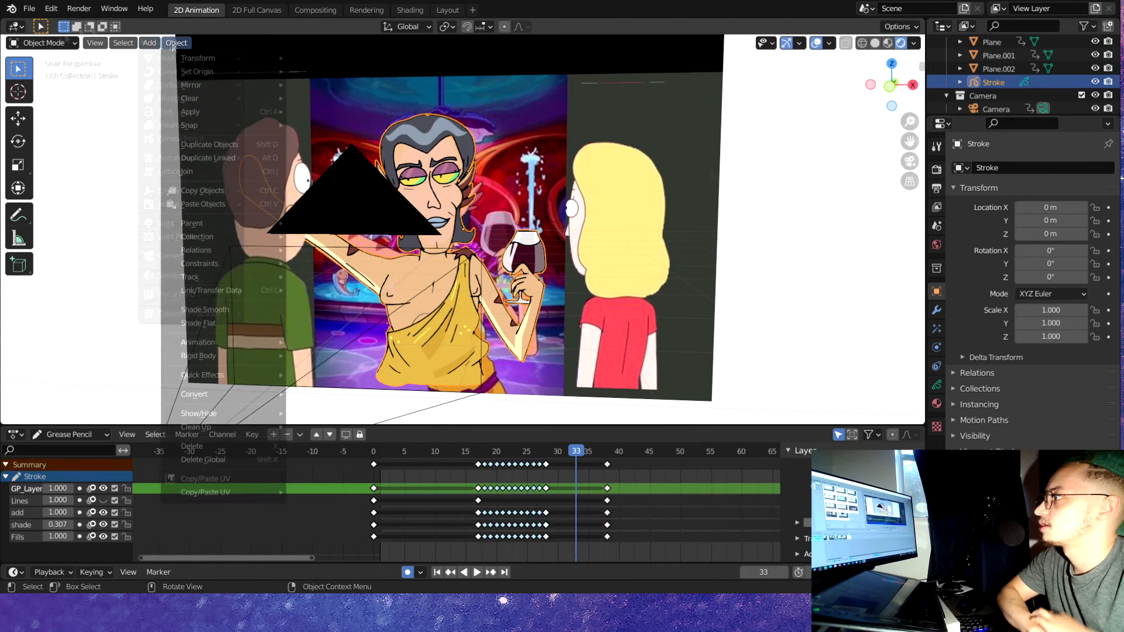
left_click(198, 42)
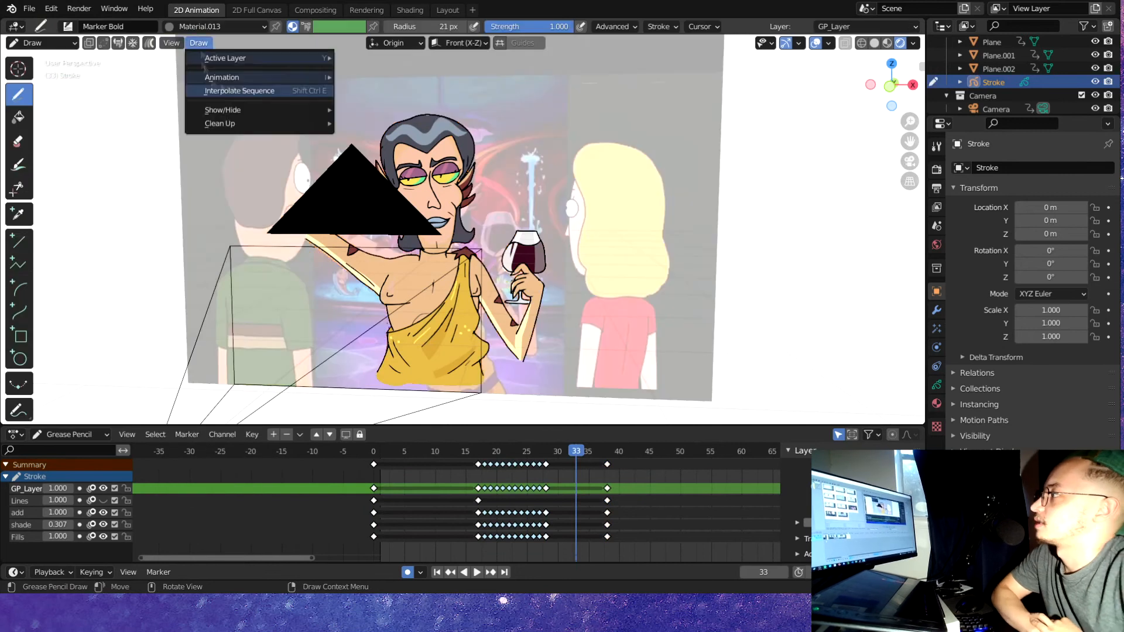
mouse_move(172, 43)
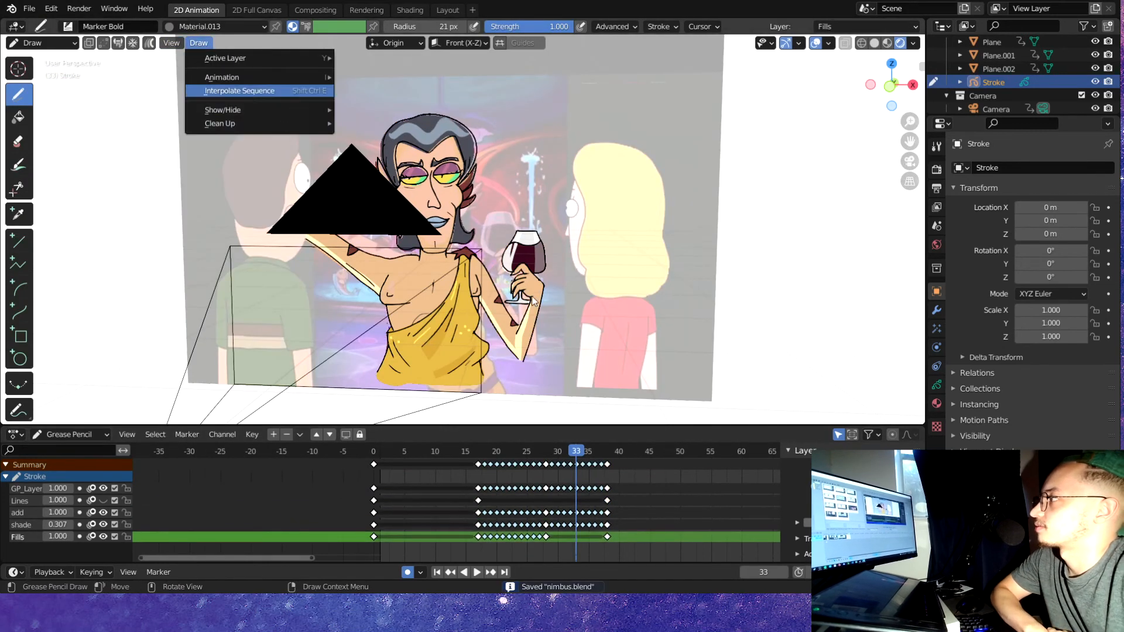